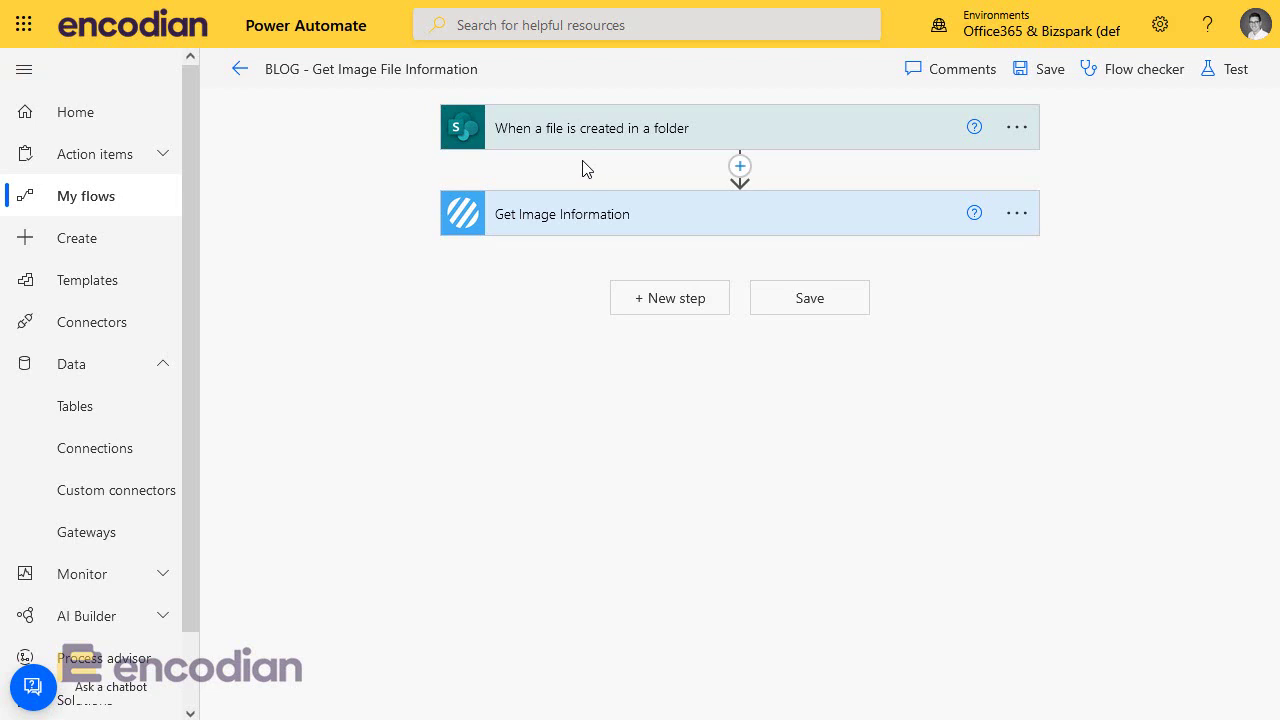
# Step: Review the Get Image Information action's settings and its default and return parameters in the Encodian documentation
pyautogui.click(528, 226)
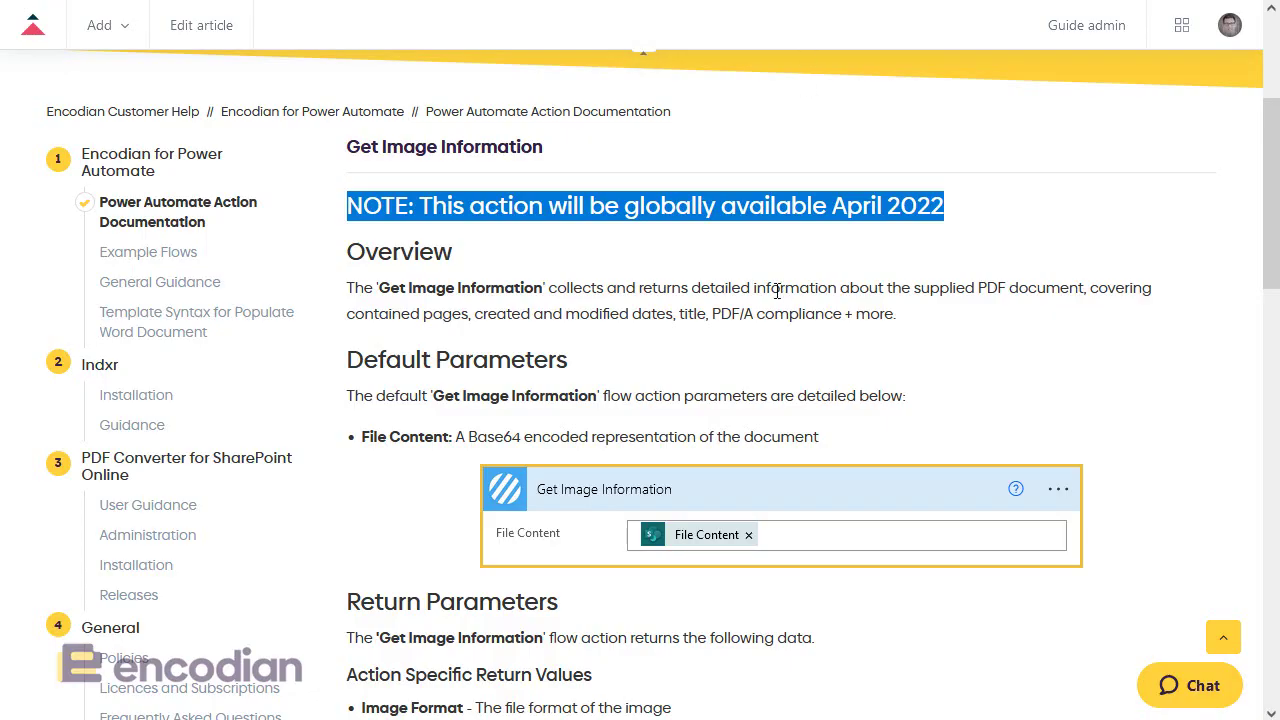
pyautogui.click(796, 318)
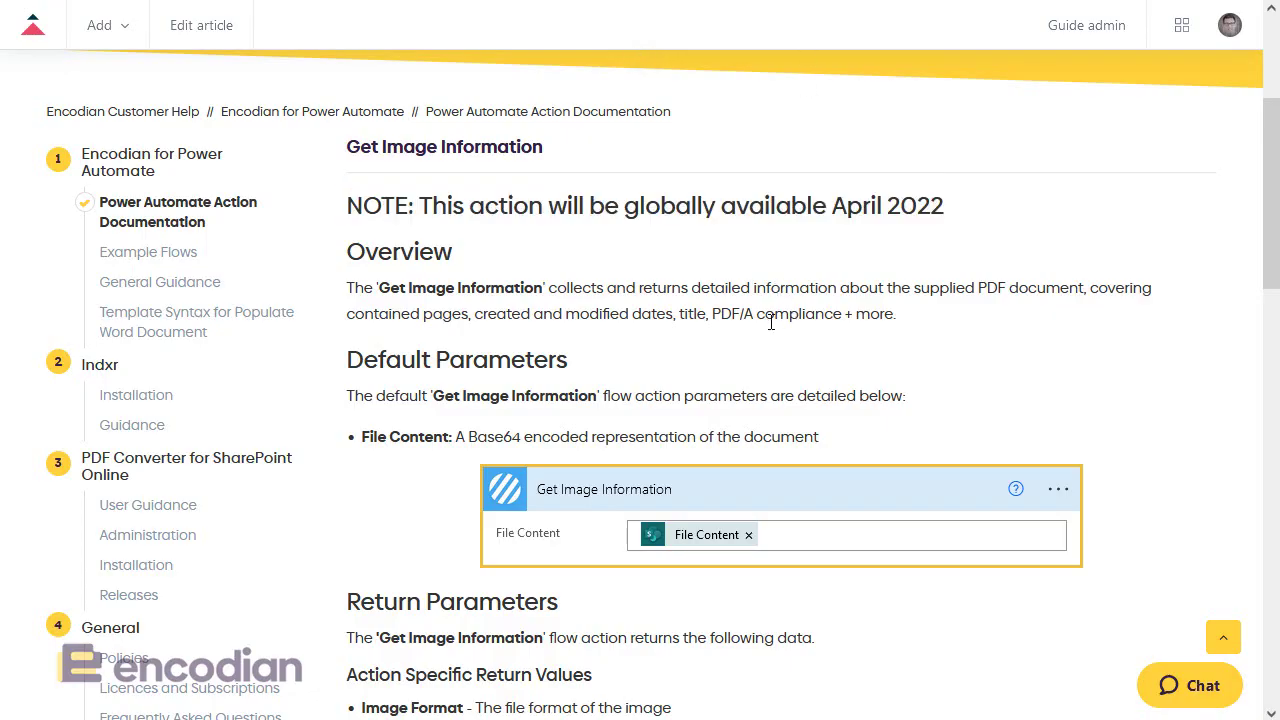
pyautogui.scroll(-4, 771, 322)
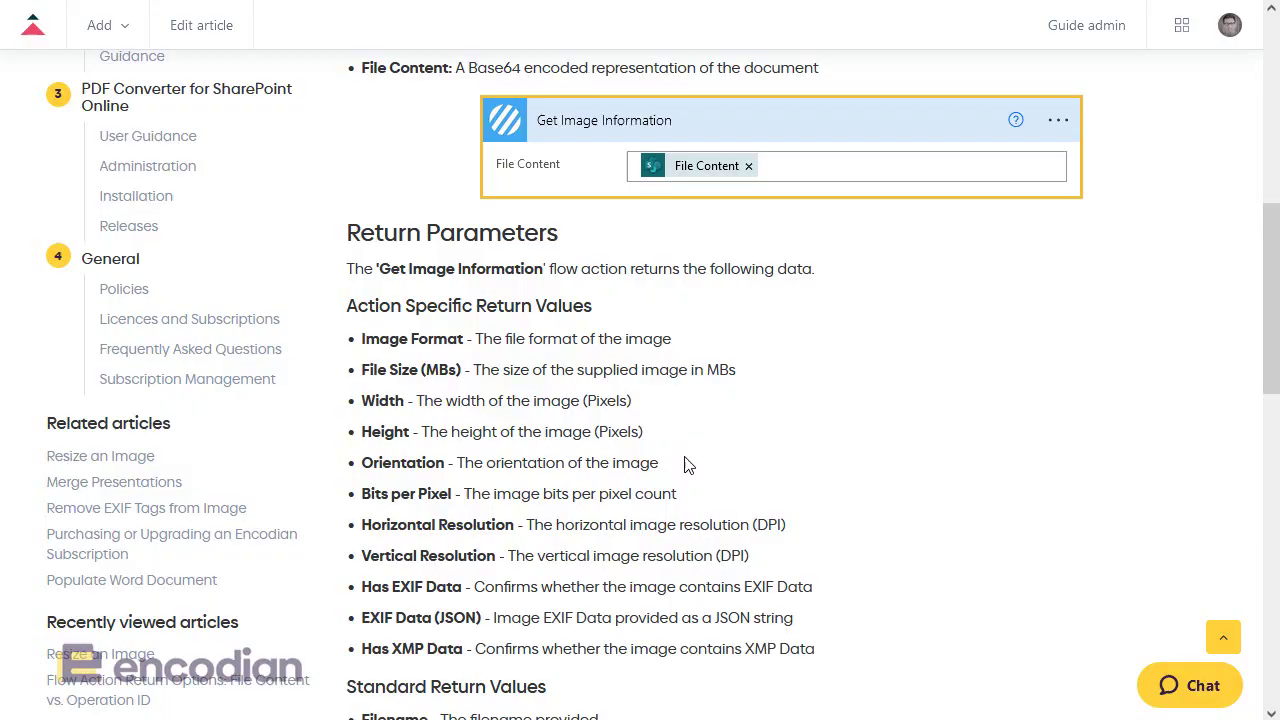
pyautogui.scroll(7, 686, 380)
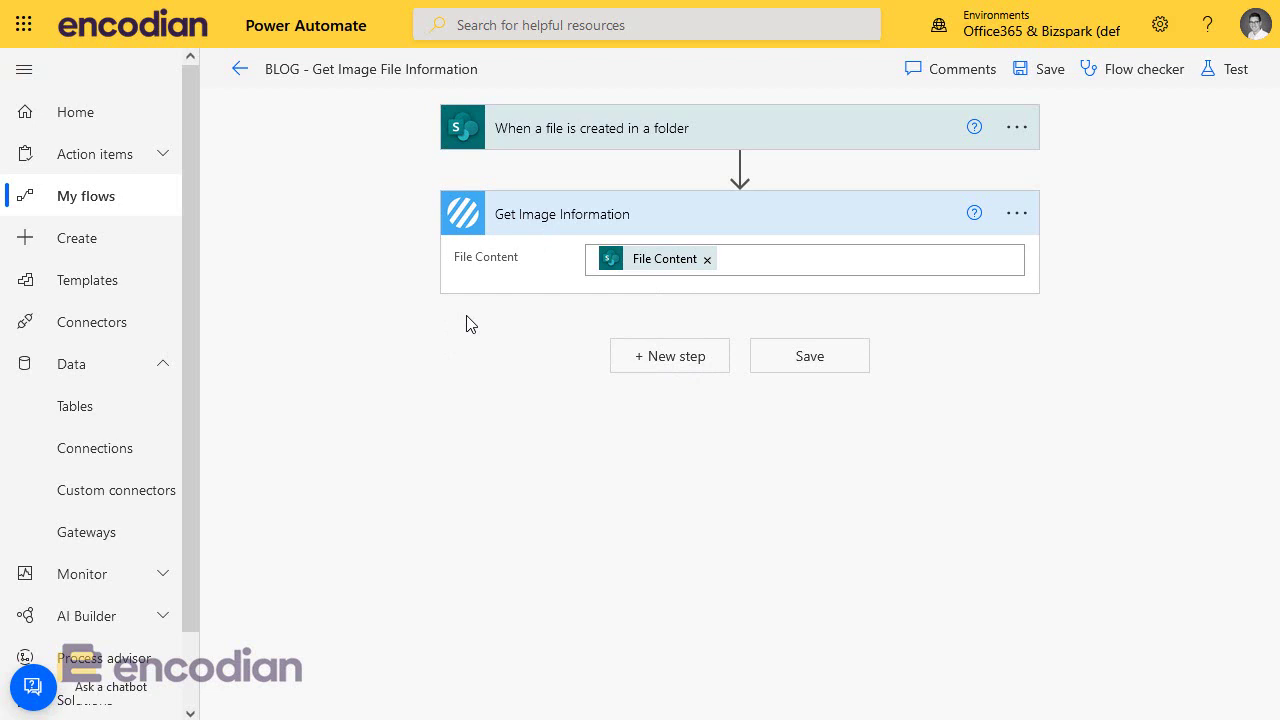
# Step: Add a Condition control after the Get Image Information action
pyautogui.click(638, 357)
pyautogui.write('condition')
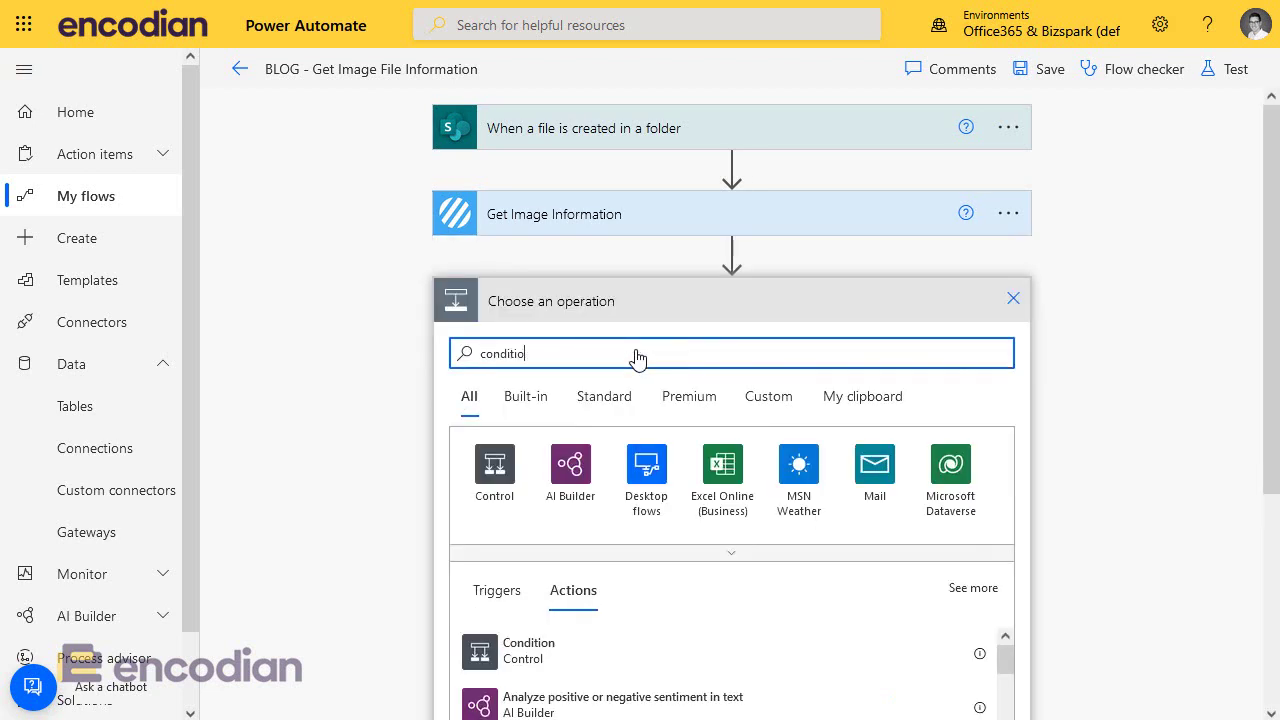
pyautogui.click(527, 651)
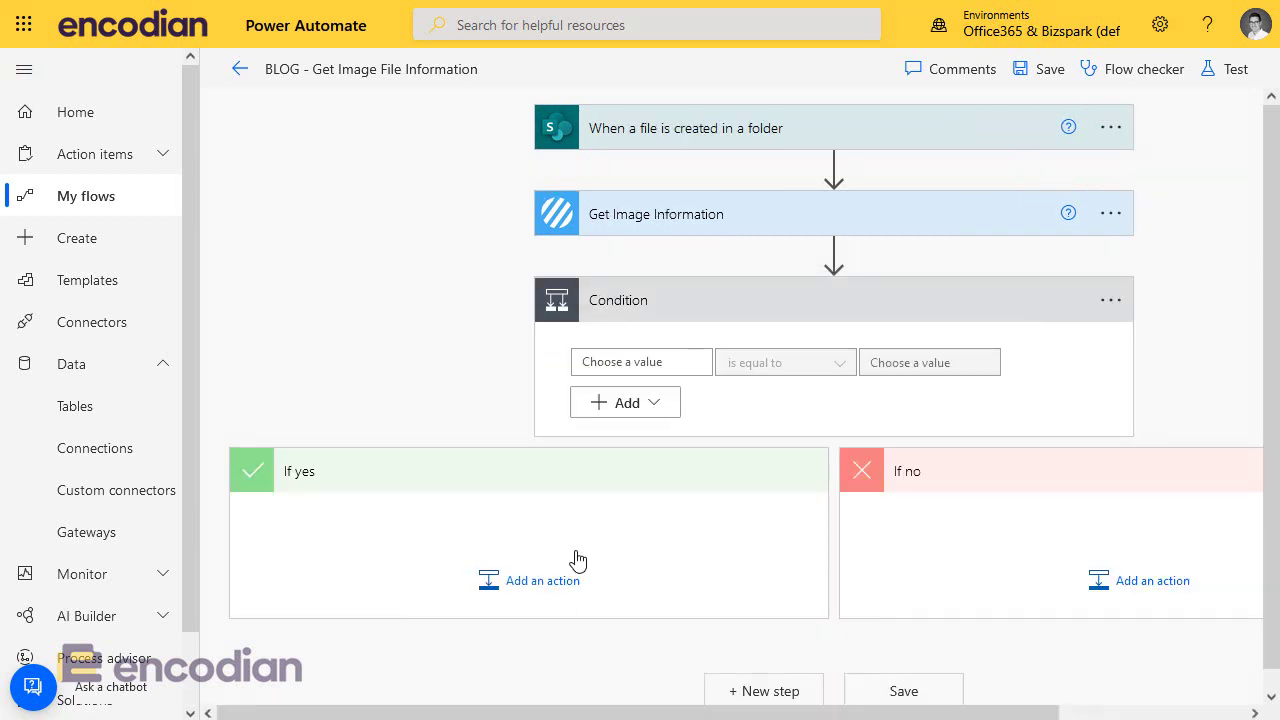
# Step: Set the condition's first value to the Width output of Get Image Information
pyautogui.click(660, 362)
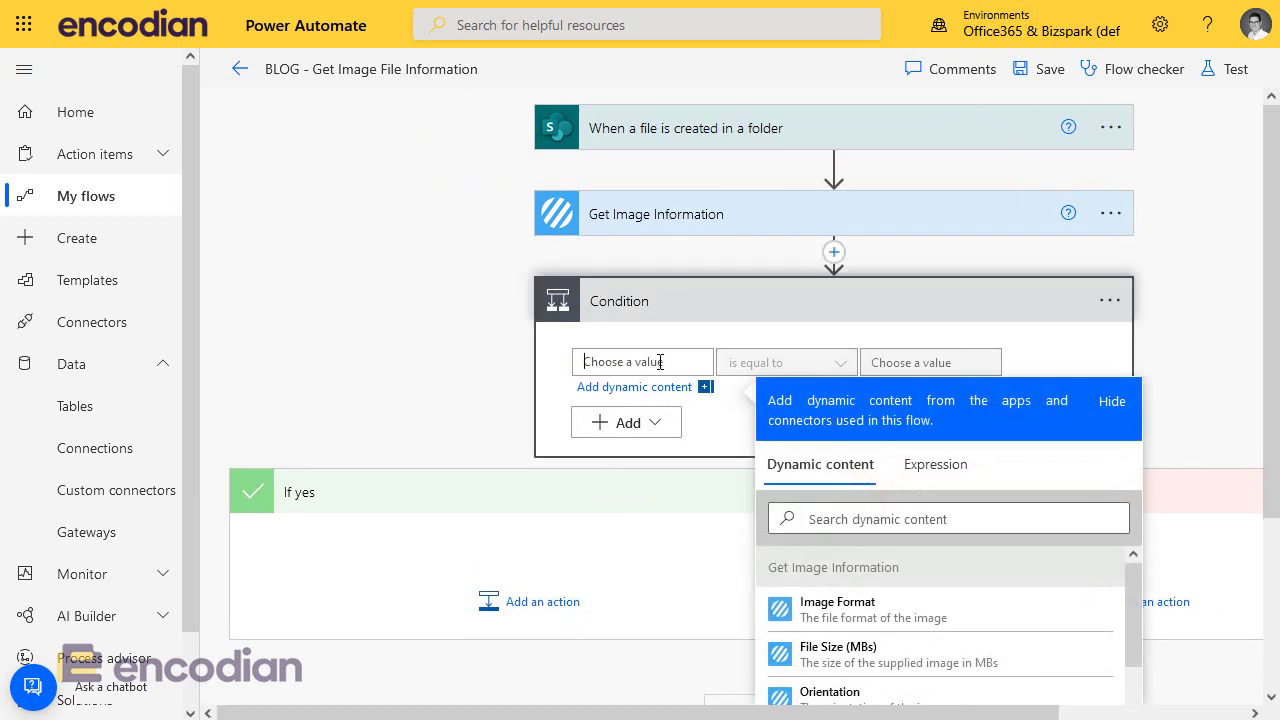
pyautogui.scroll(-5, 990, 640)
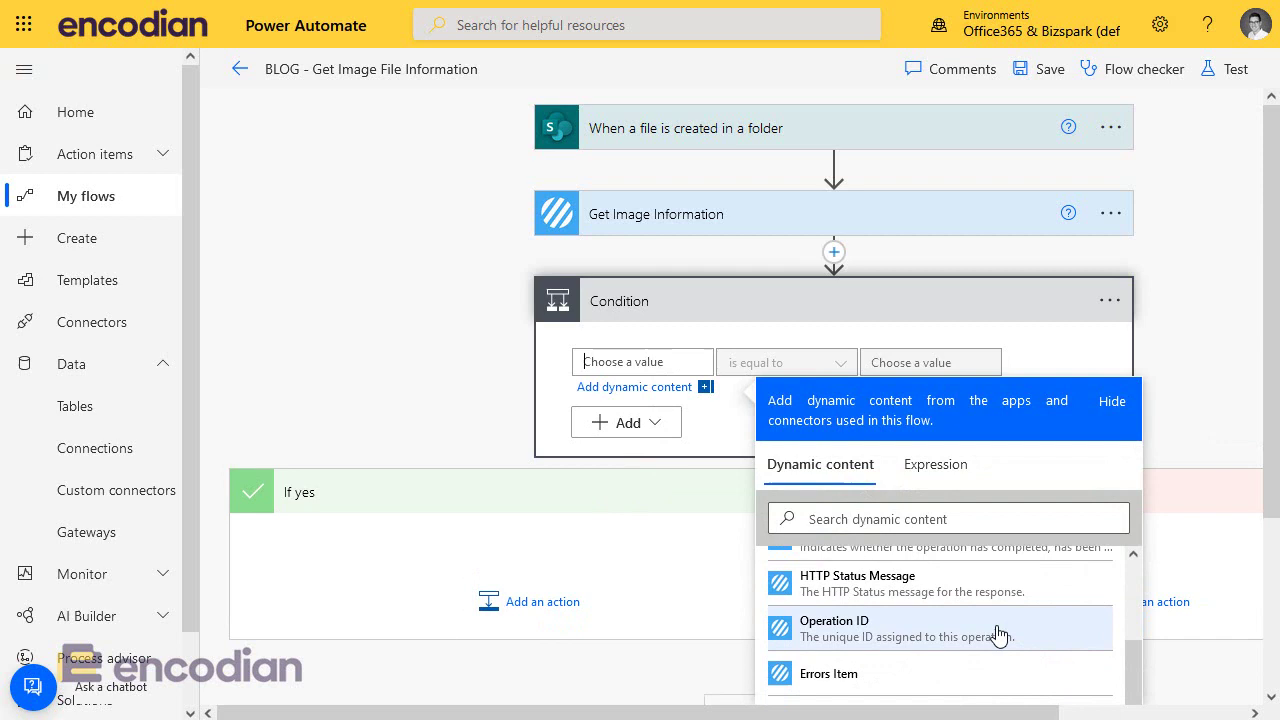
pyautogui.scroll(-2, 998, 633)
pyautogui.scroll(1, 900, 600)
pyautogui.click(862, 598)
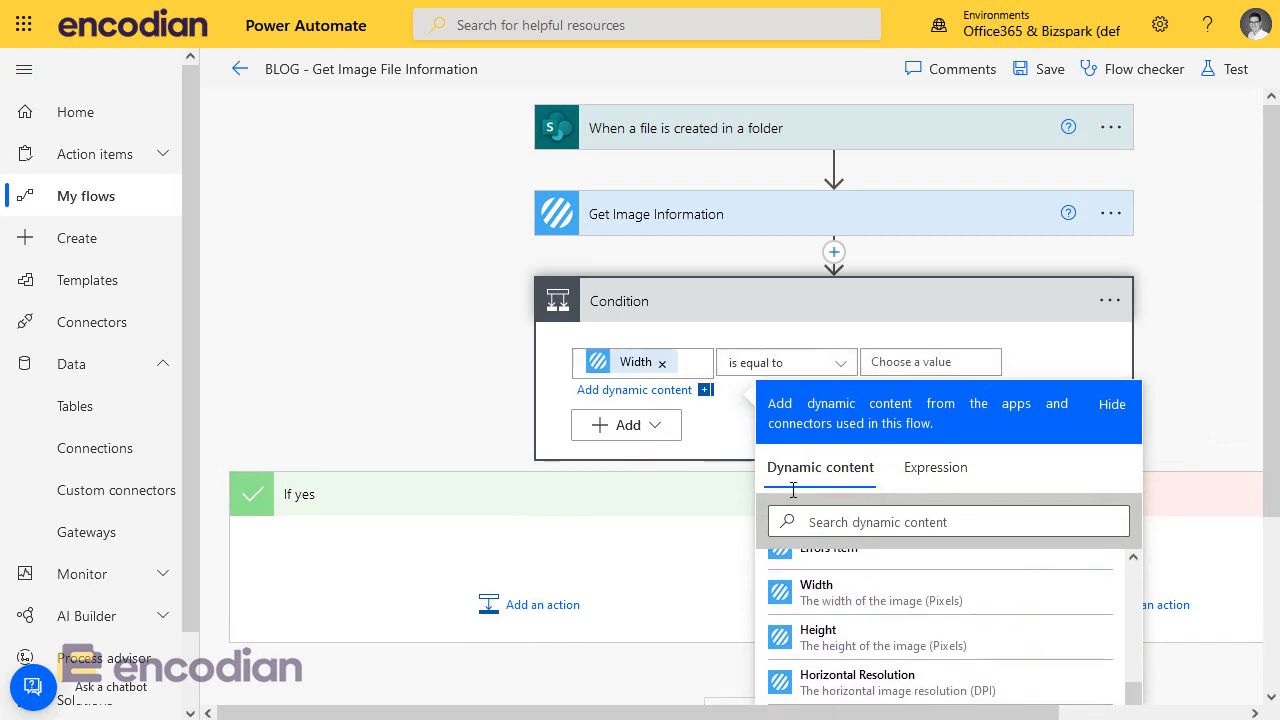
# Step: Set the condition's operator to "is greater than" and its comparison value to 3000
pyautogui.click(745, 352)
pyautogui.click(838, 364)
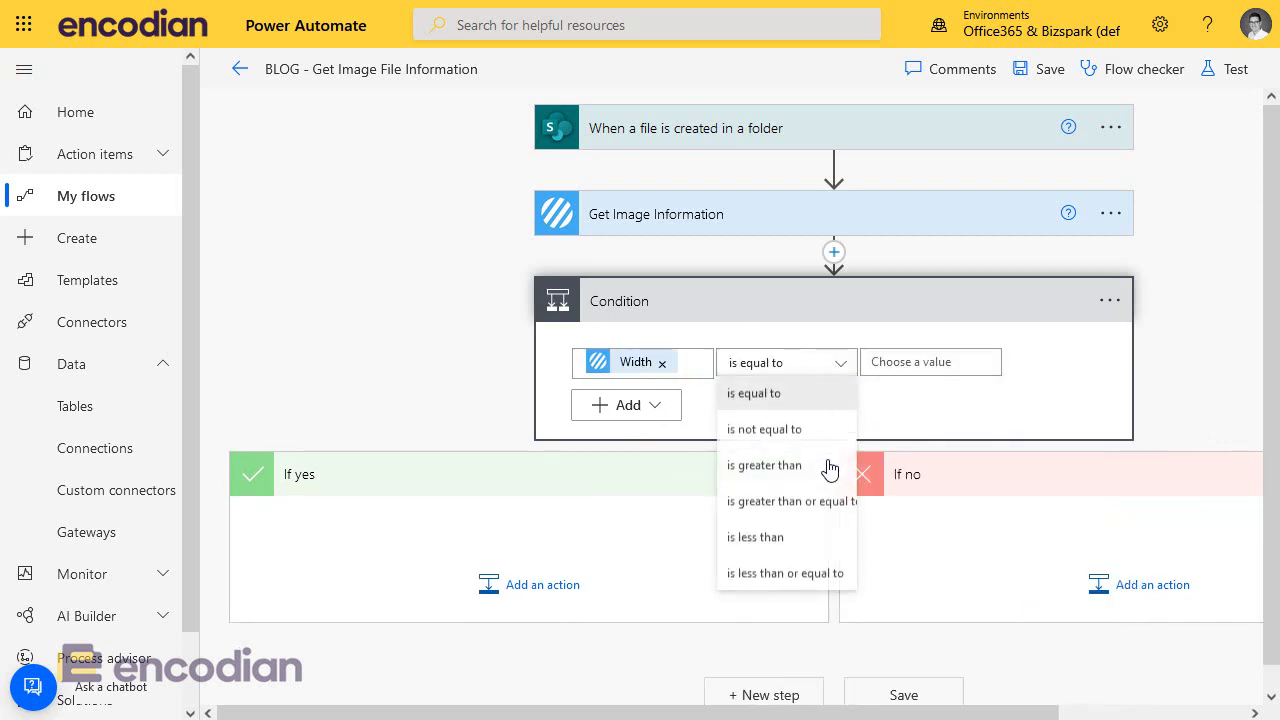
pyautogui.click(806, 467)
pyautogui.click(921, 362)
pyautogui.write('30')
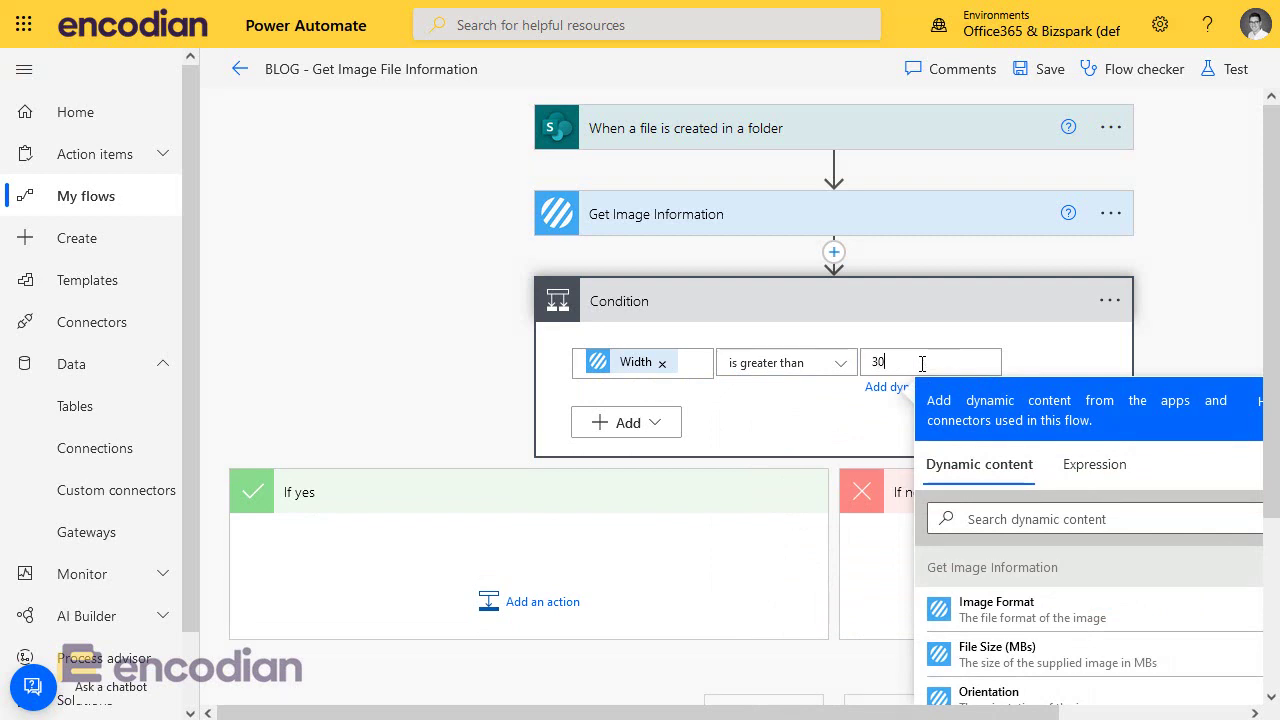
pyautogui.write('00')
pyautogui.click(393, 358)
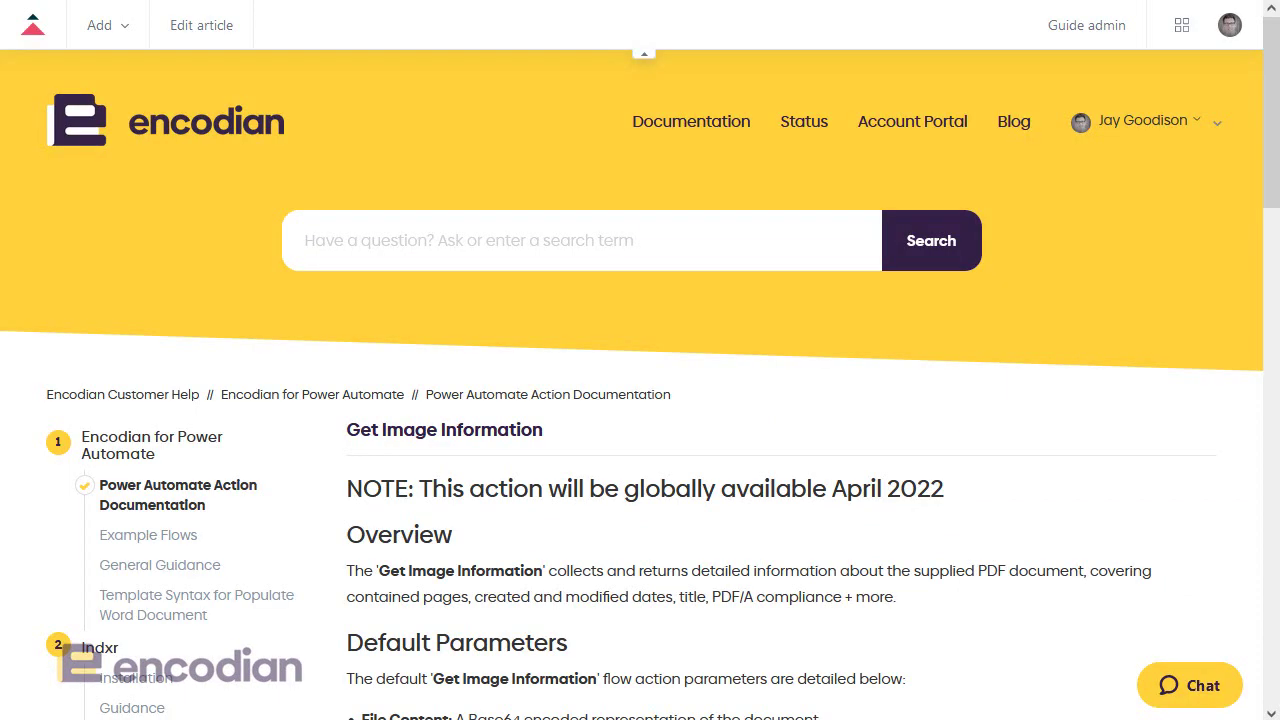
# Step: Switch to the Get Image Information documentation and examine the highlighted note on the action's global availability
pyautogui.moveTo(350, 488); pyautogui.dragTo(955, 509)
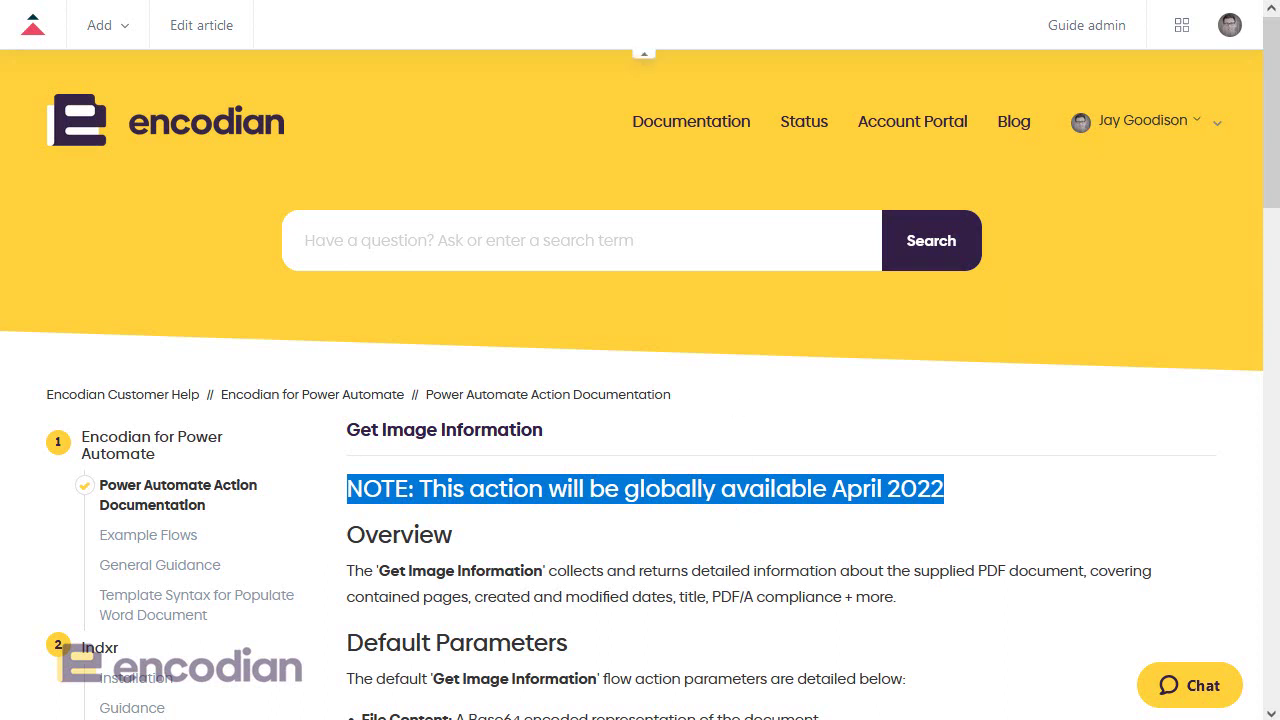
pyautogui.click(921, 534)
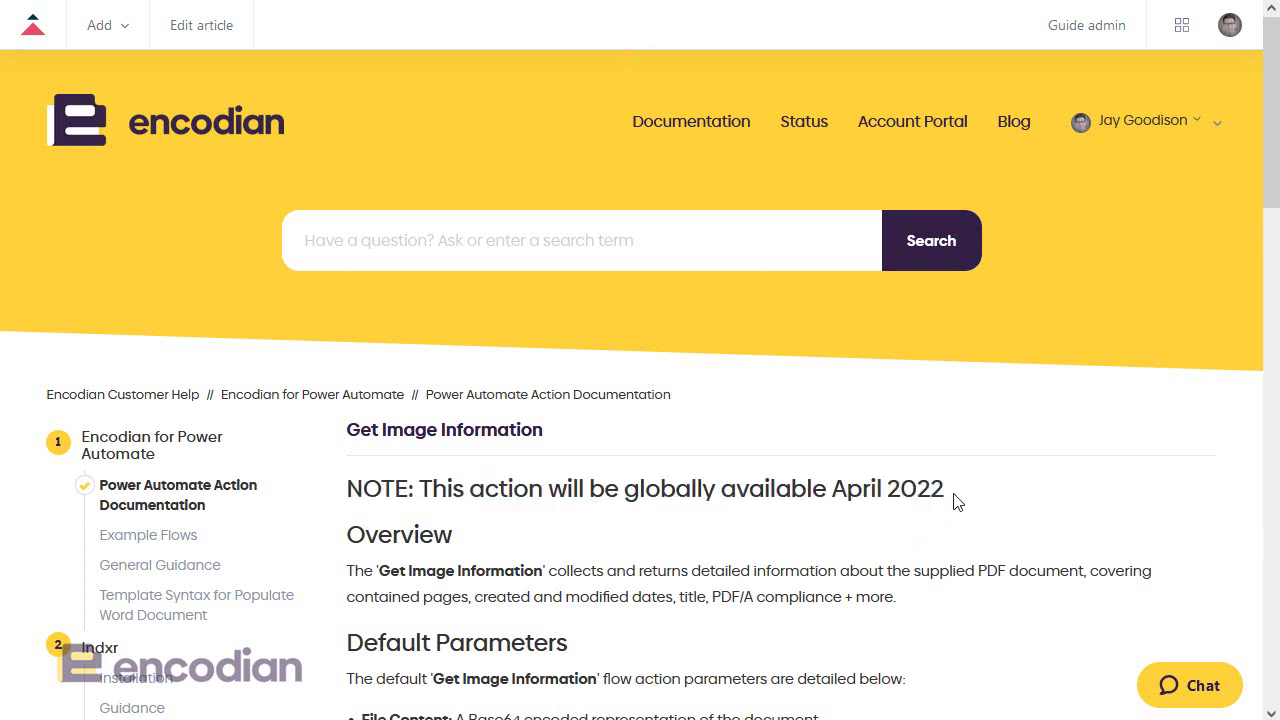
pyautogui.moveTo(959, 502); pyautogui.dragTo(349, 500)
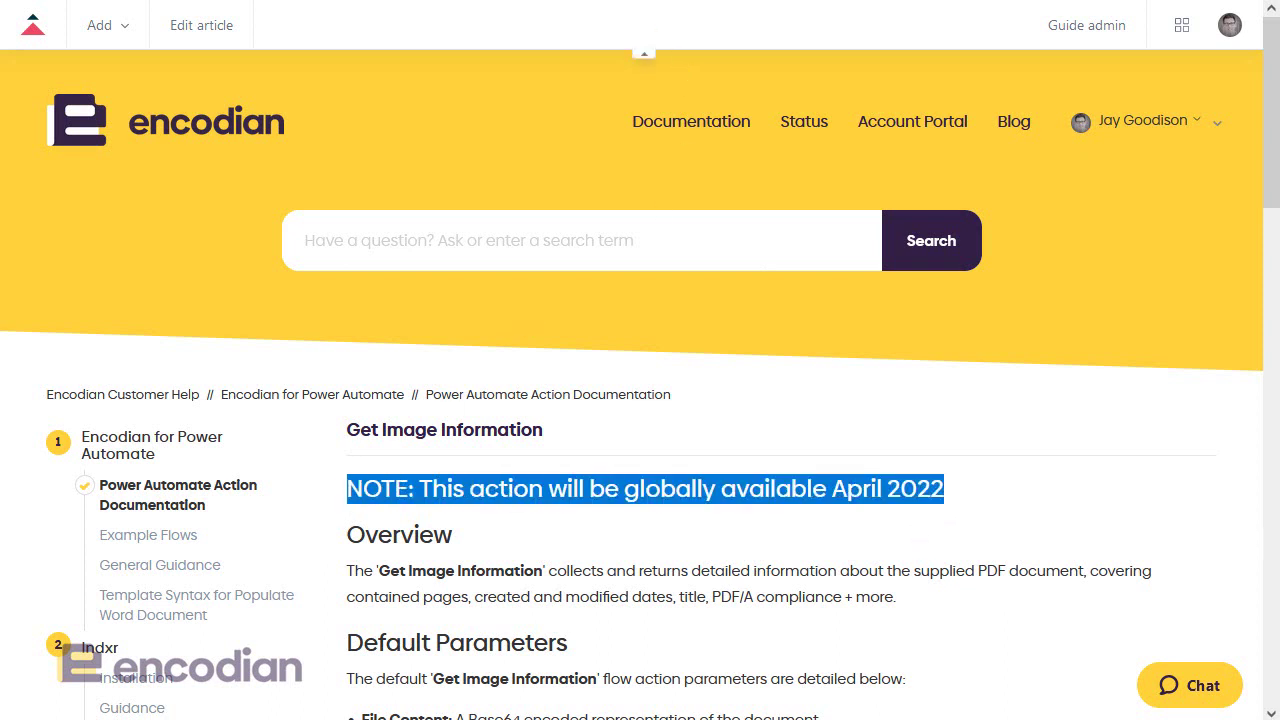
pyautogui.click(709, 519)
pyautogui.moveTo(988, 510); pyautogui.dragTo(382, 499)
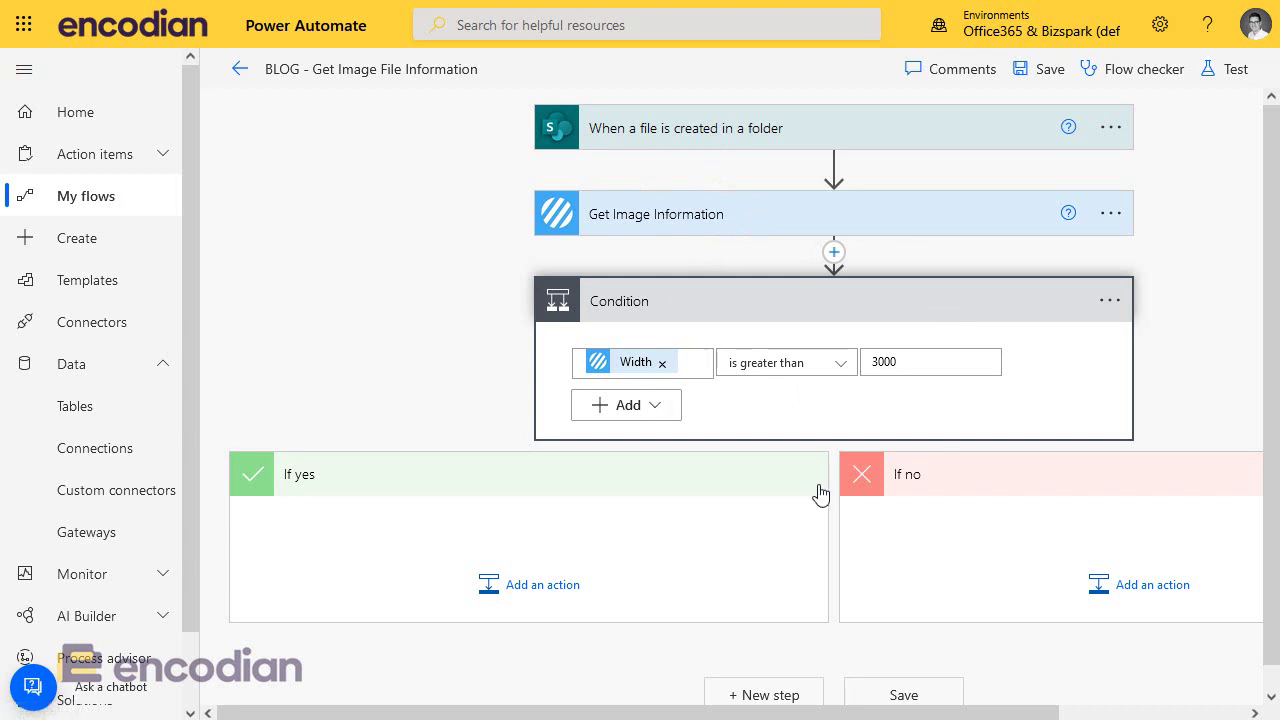
# Step: Add the Resize an Image action to the condition's If yes branch
pyautogui.click(514, 592)
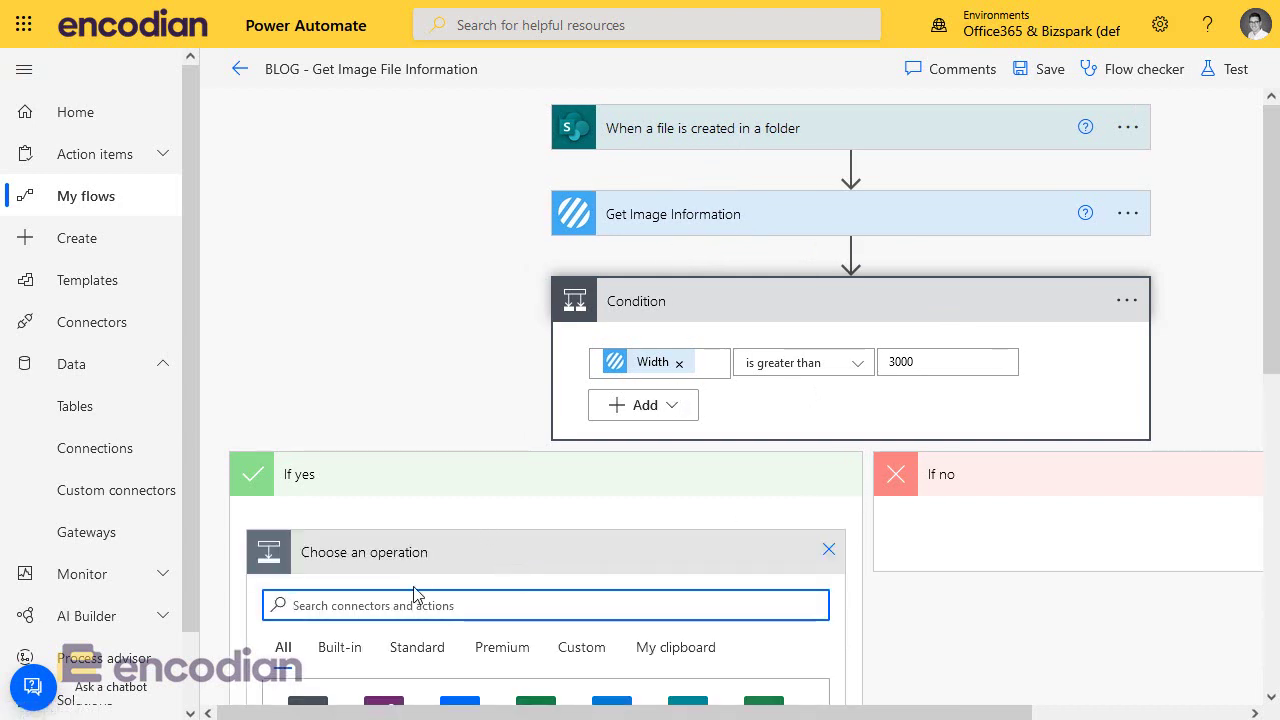
pyautogui.write('resize')
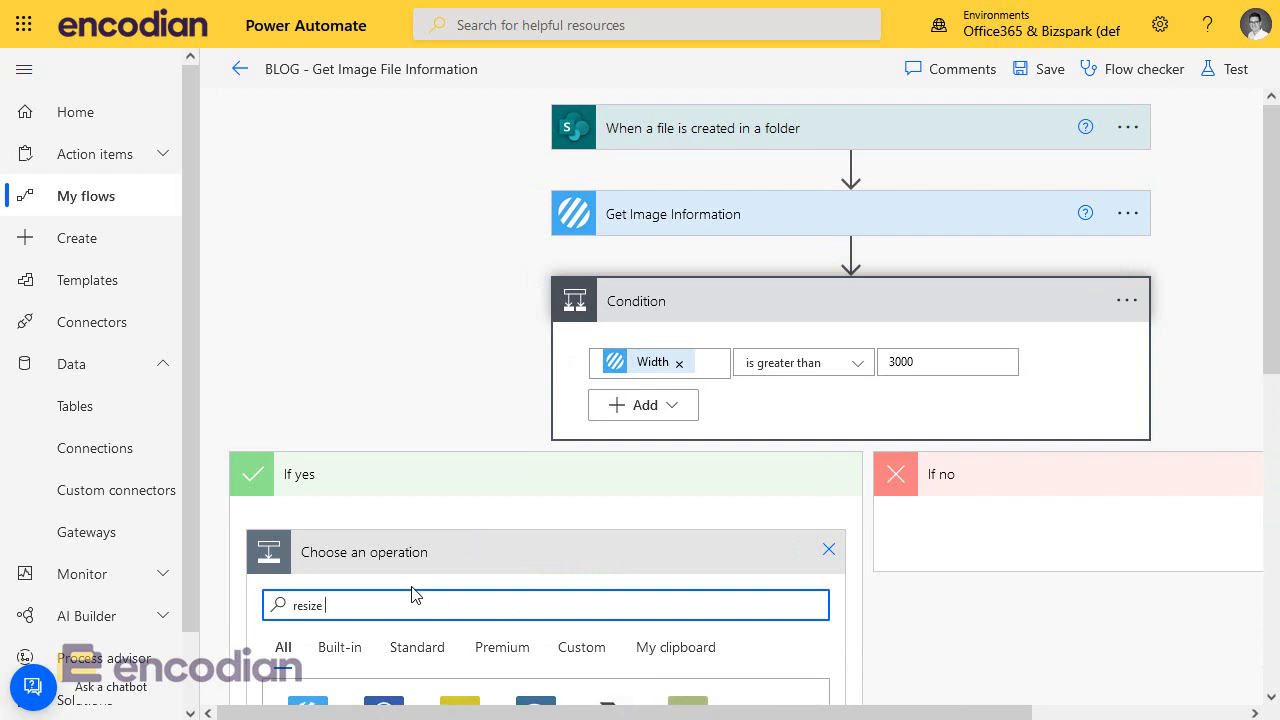
pyautogui.scroll(-3, 440, 595)
pyautogui.click(366, 606)
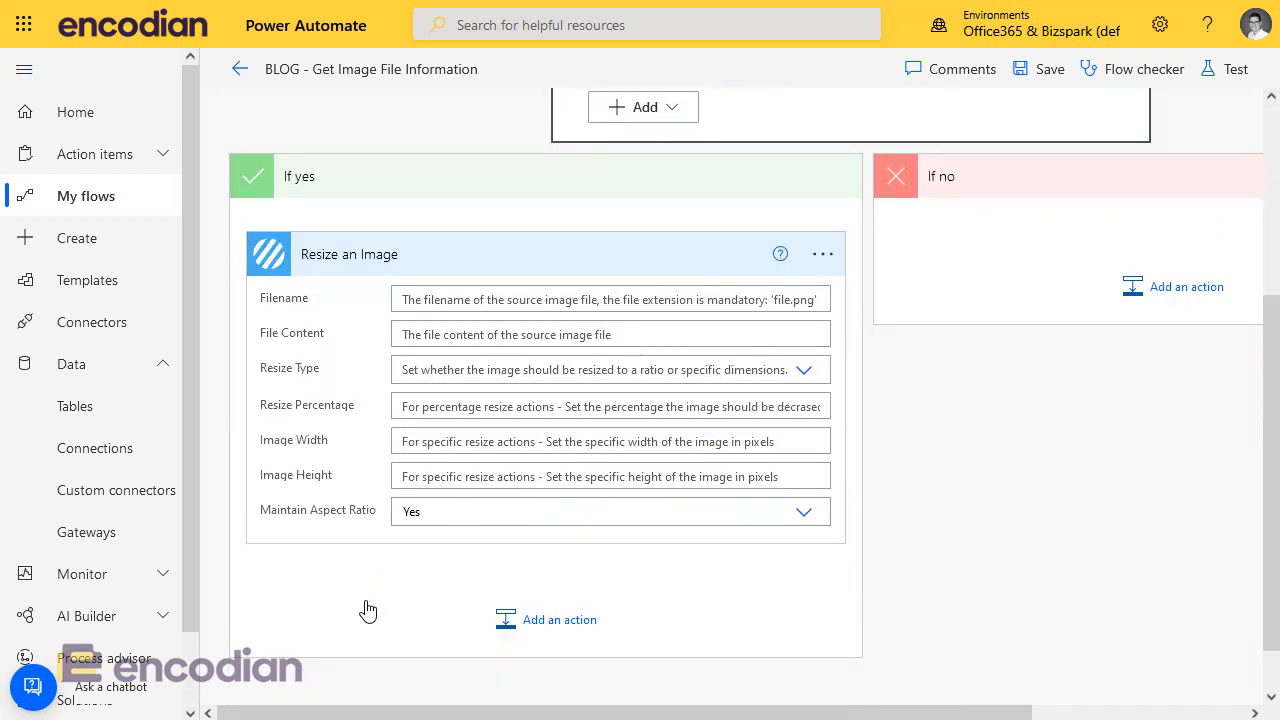
# Step: Set the Filename of Resize an Image to the trigger's x-ms-file-name-encoded output
pyautogui.click(492, 302)
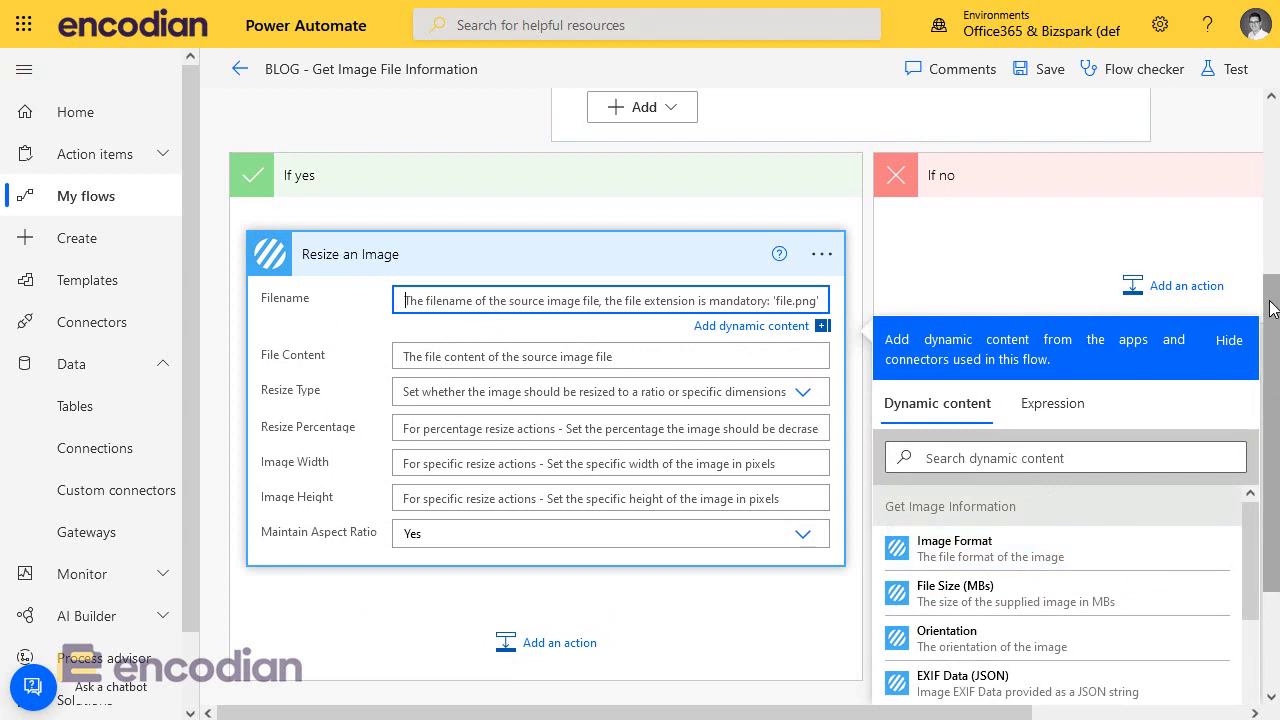
pyautogui.moveTo(1262, 318); pyautogui.dragTo(1258, 139)
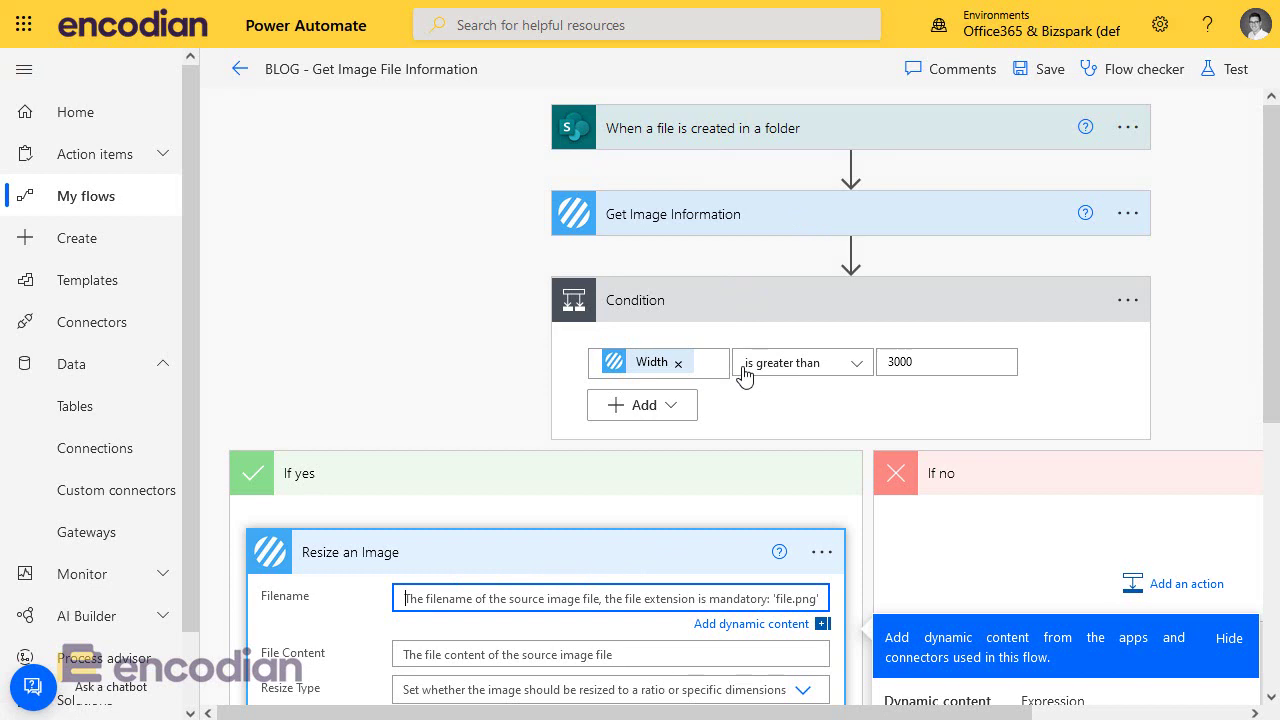
pyautogui.scroll(-2, 757, 549)
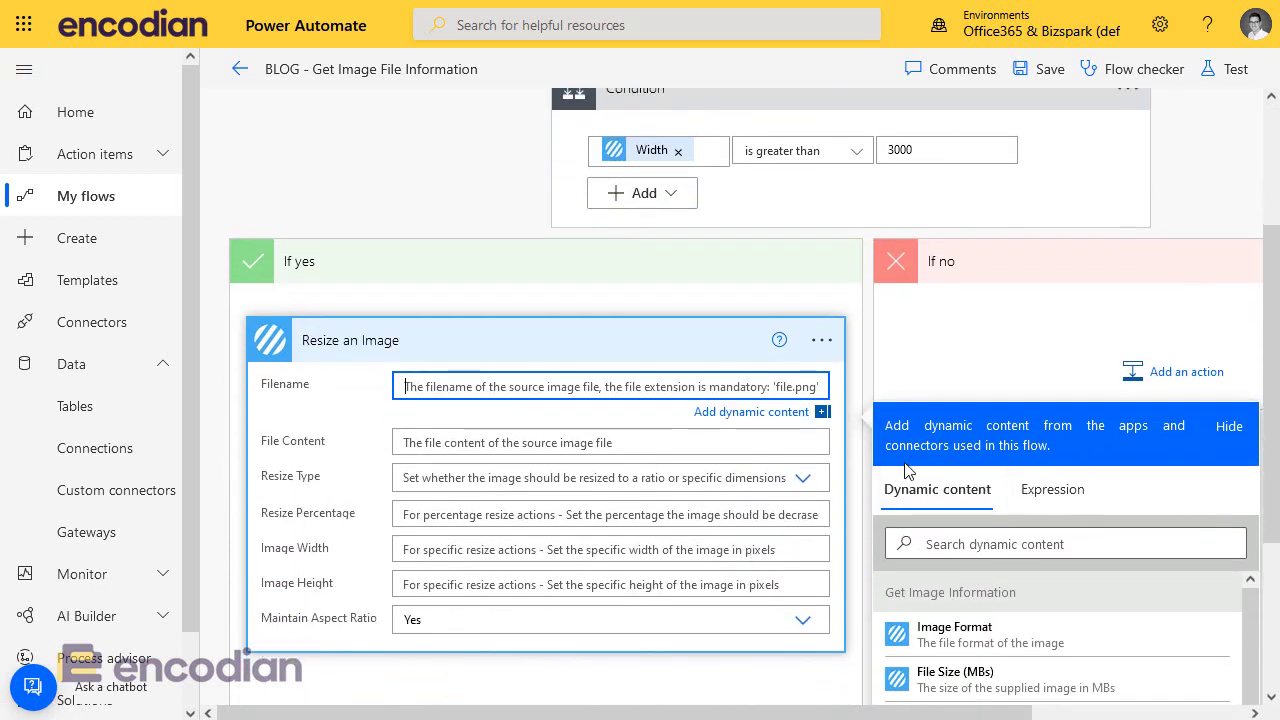
pyautogui.scroll(-5, 1124, 576)
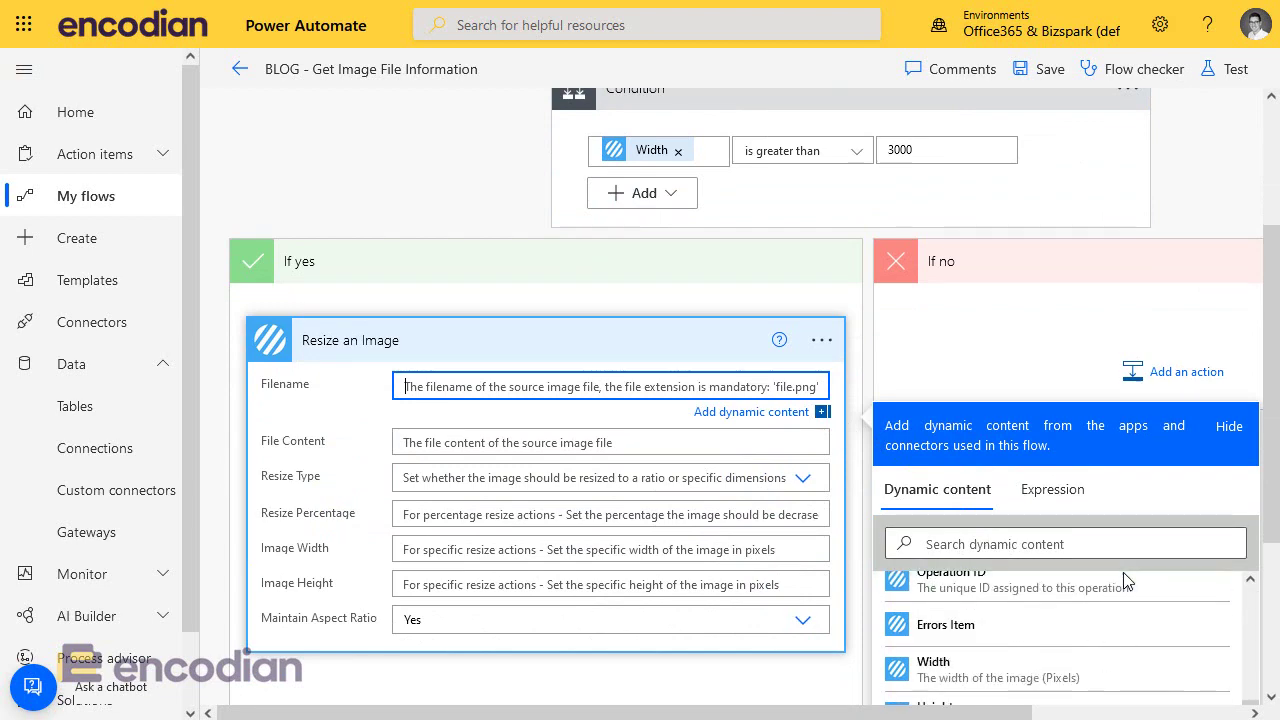
pyautogui.scroll(-6, 1123, 582)
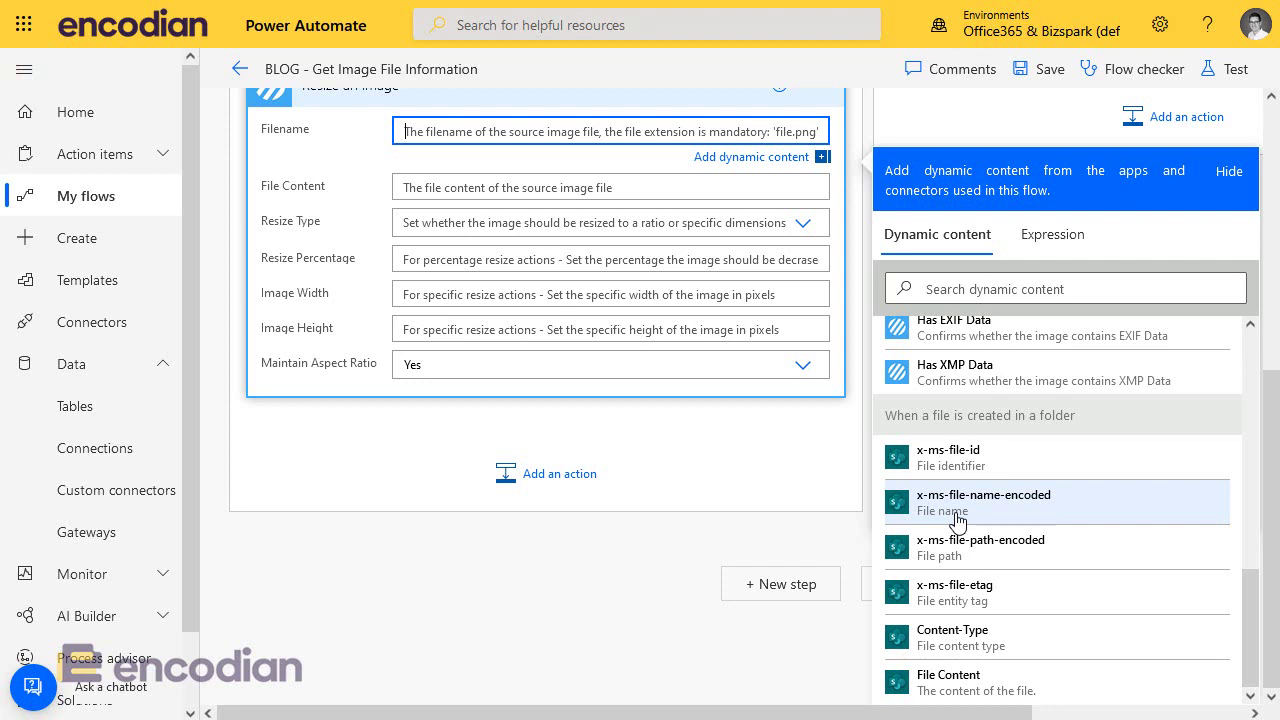
pyautogui.click(957, 519)
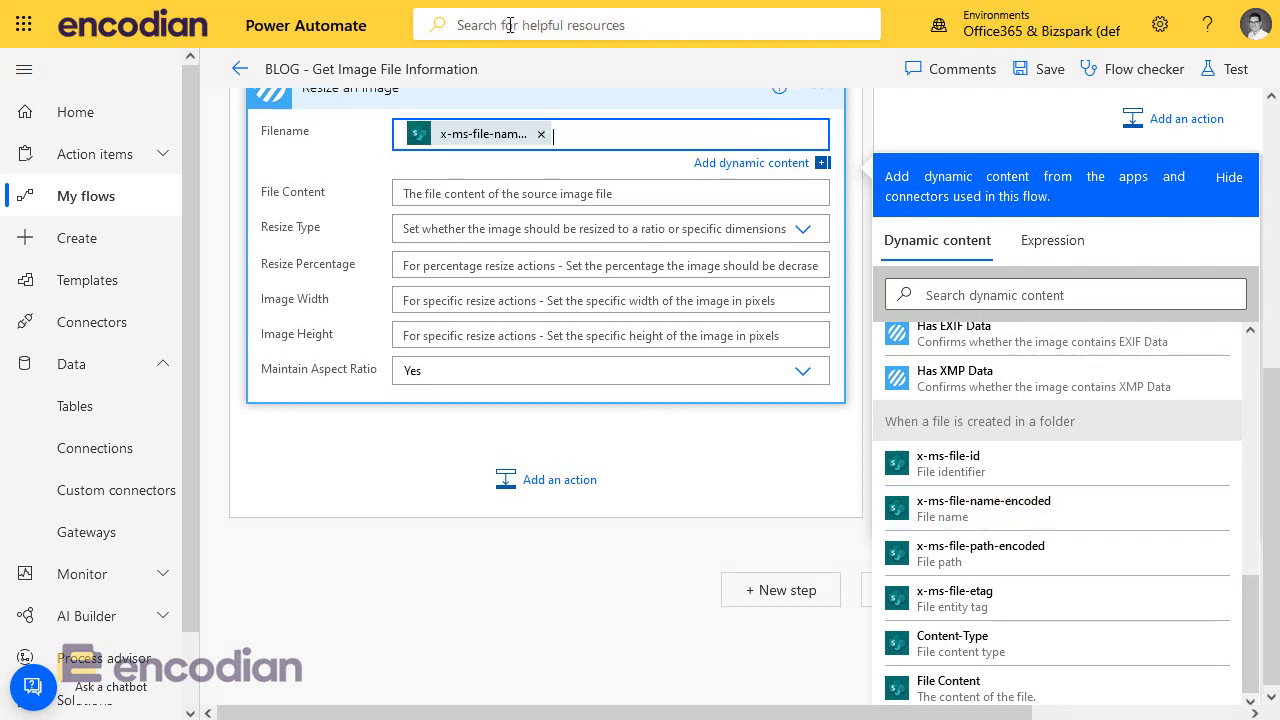
# Step: Move the Filename expression into Notepad, remove "-encoded" from it, and cut the edited expression
pyautogui.hotkey('ctrl', 'a')
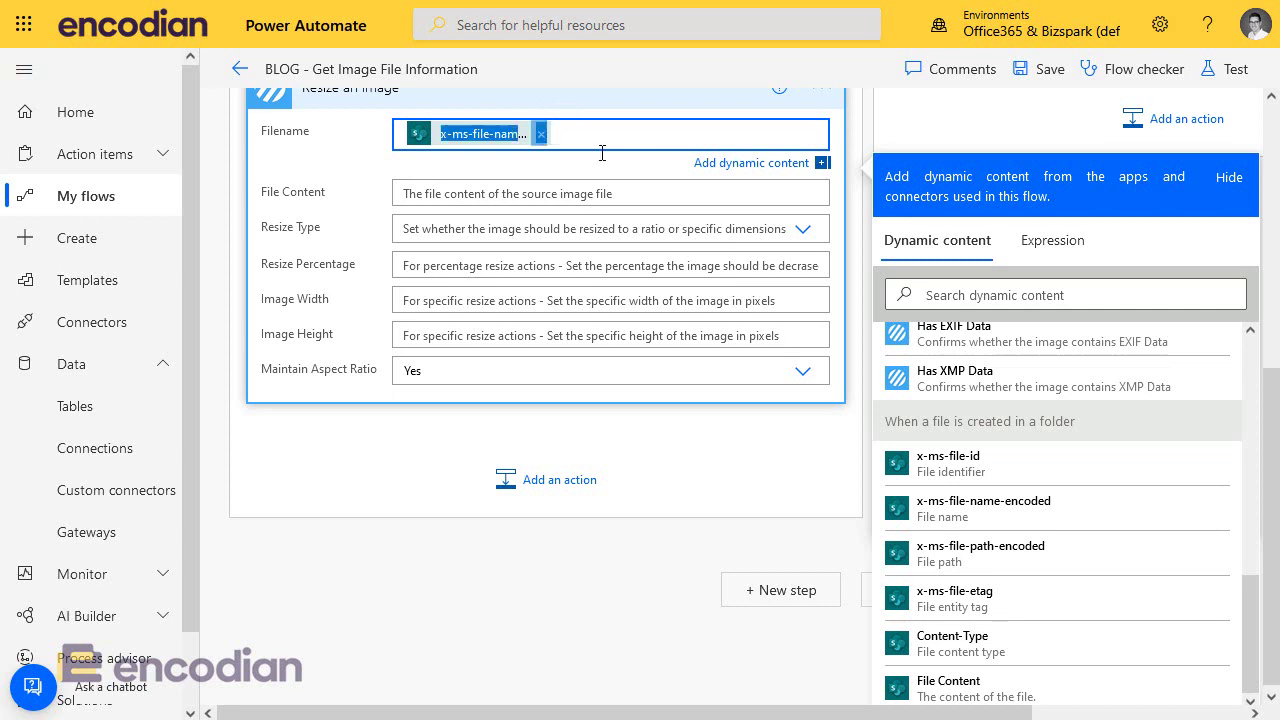
pyautogui.press('BackSpace')
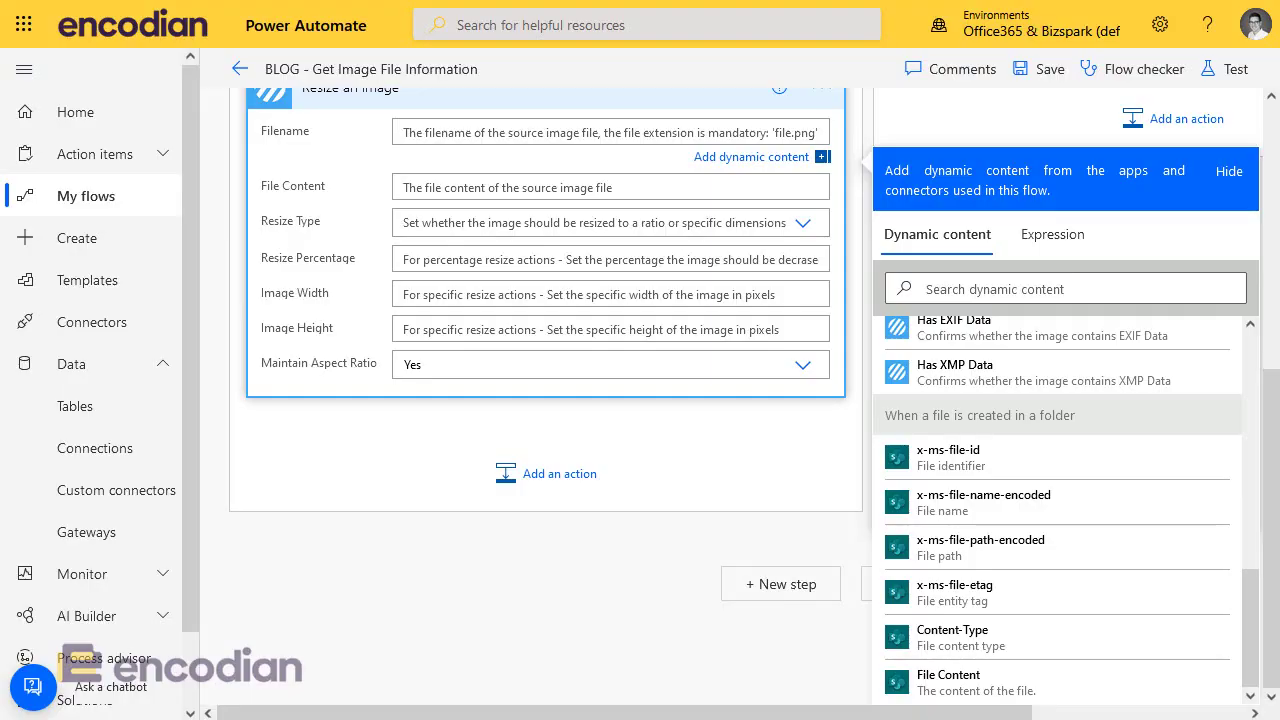
pyautogui.hotkey('alt', 'Tab')
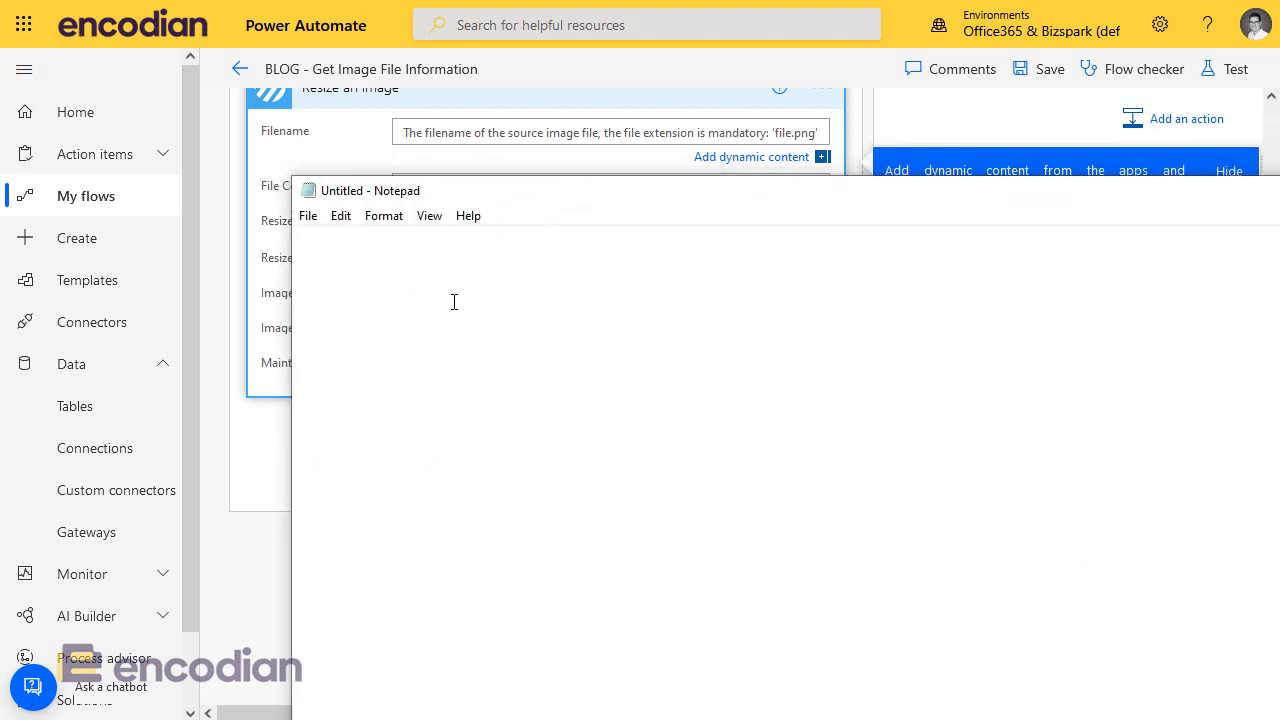
pyautogui.write("@{triggerOutputs()?['headers/x-ms-file-name-encoded']}")
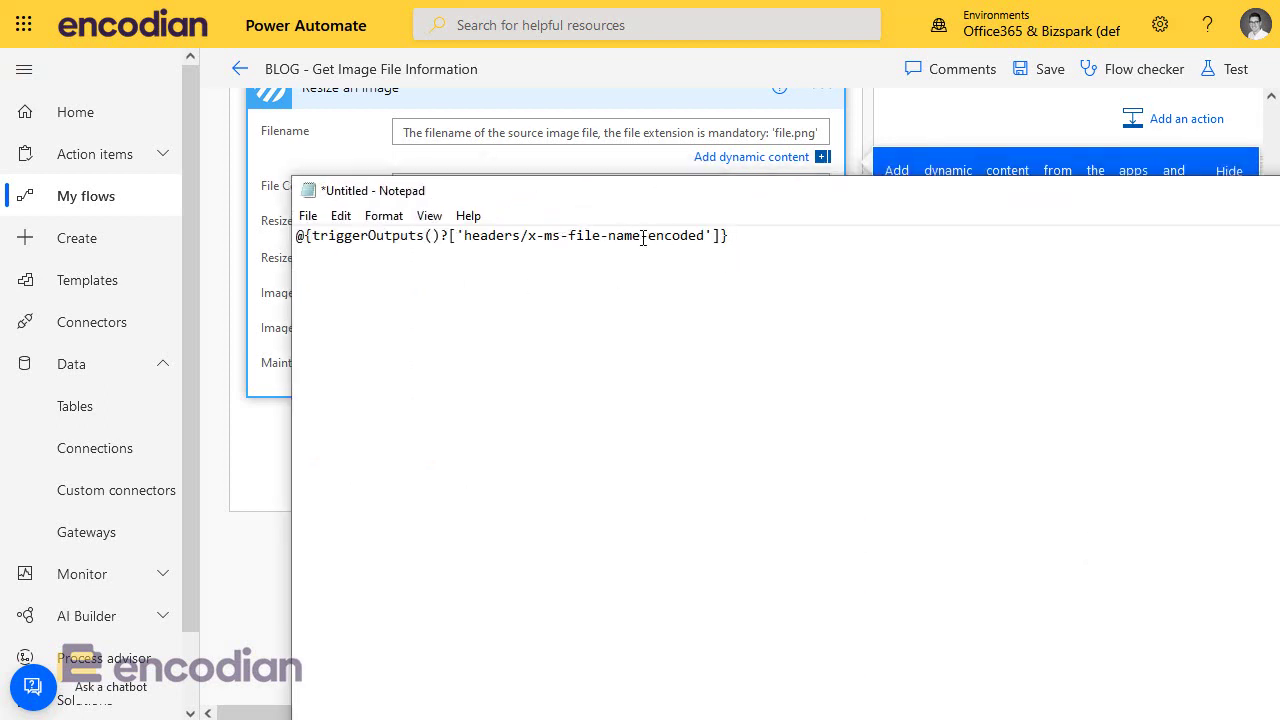
pyautogui.moveTo(641, 236); pyautogui.dragTo(707, 237)
pyautogui.press('BackSpace')
pyautogui.hotkey('ctrl', 'a')
pyautogui.hotkey('ctrl', 'x')
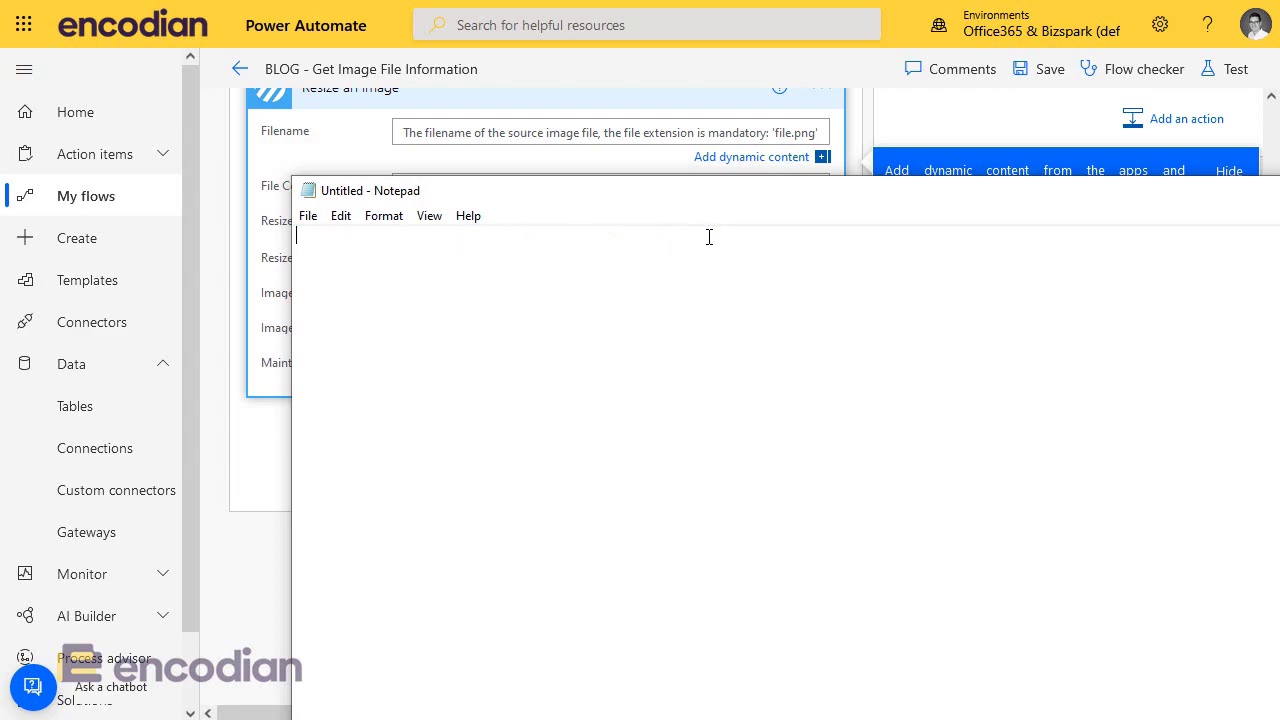
# Step: Paste the edited expression @{triggerOutputs()?['headers/x-ms-file-name']} into the Filename of Resize an Image
pyautogui.click(503, 176)
pyautogui.click(491, 132)
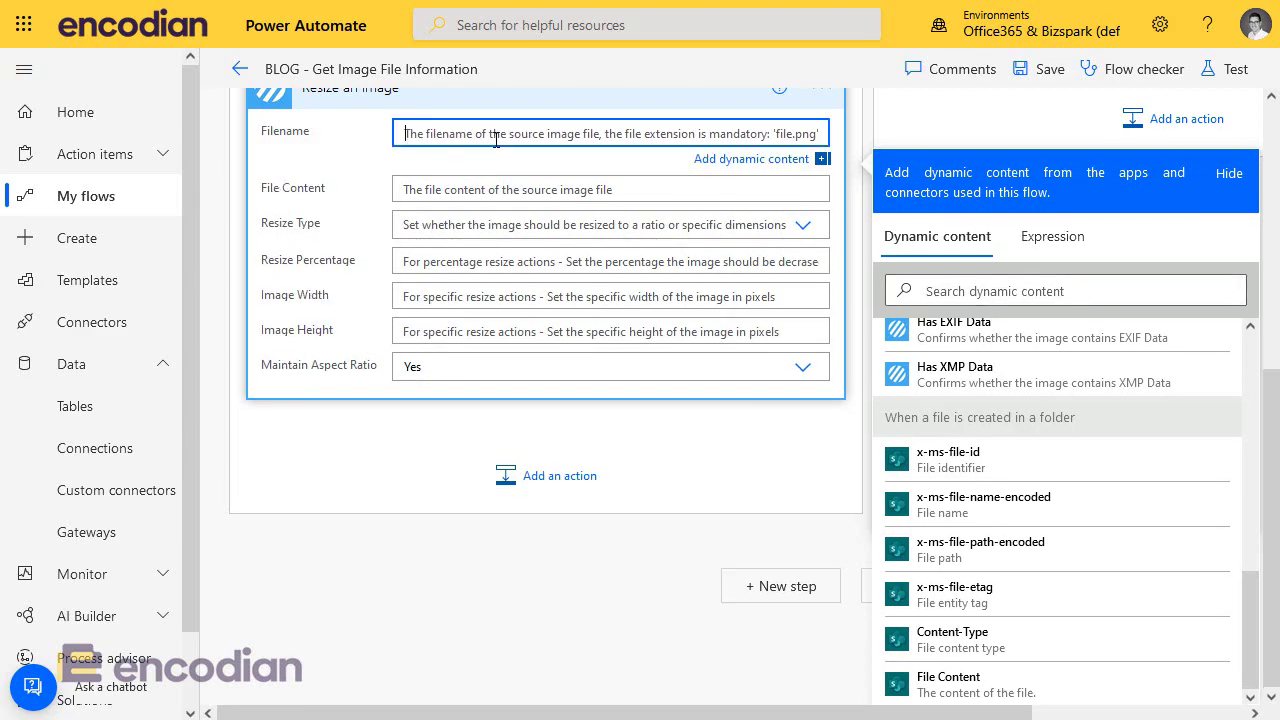
pyautogui.hotkey('ctrl', 'v')
# Step: Set the File Content of Resize an Image to the trigger's File Content output
pyautogui.click(486, 191)
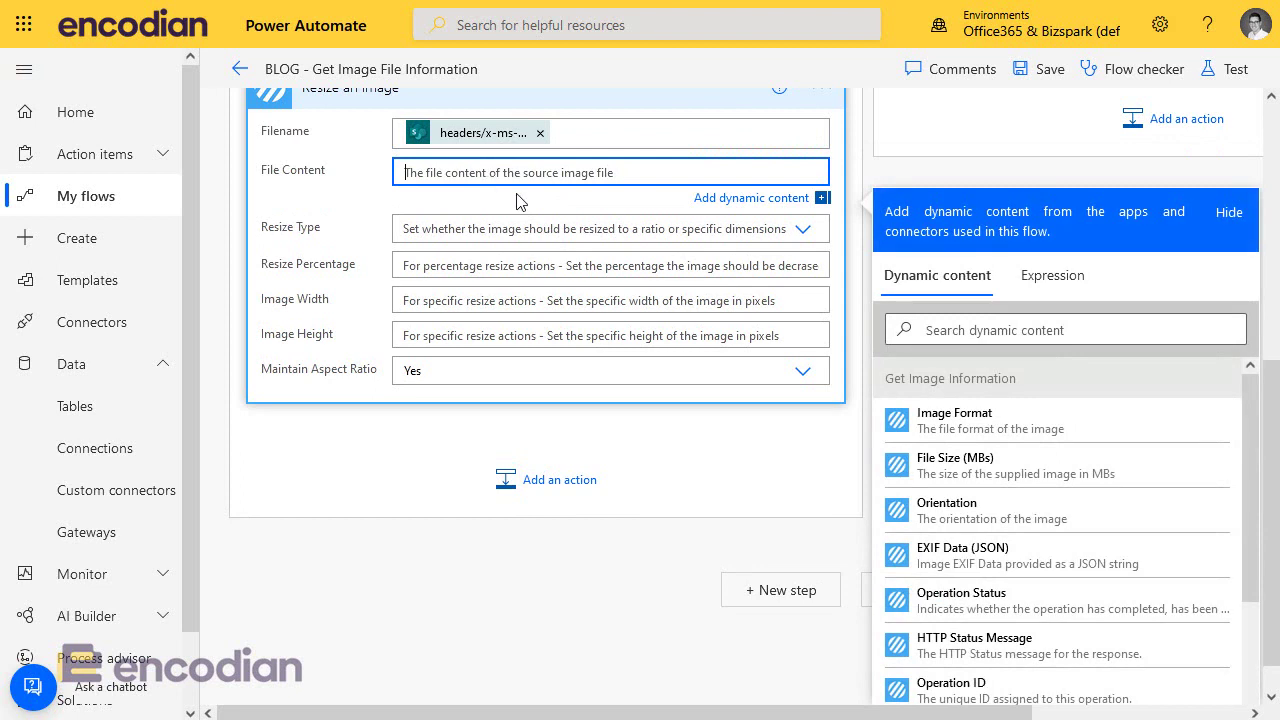
pyautogui.click(1059, 334)
pyautogui.write('cont')
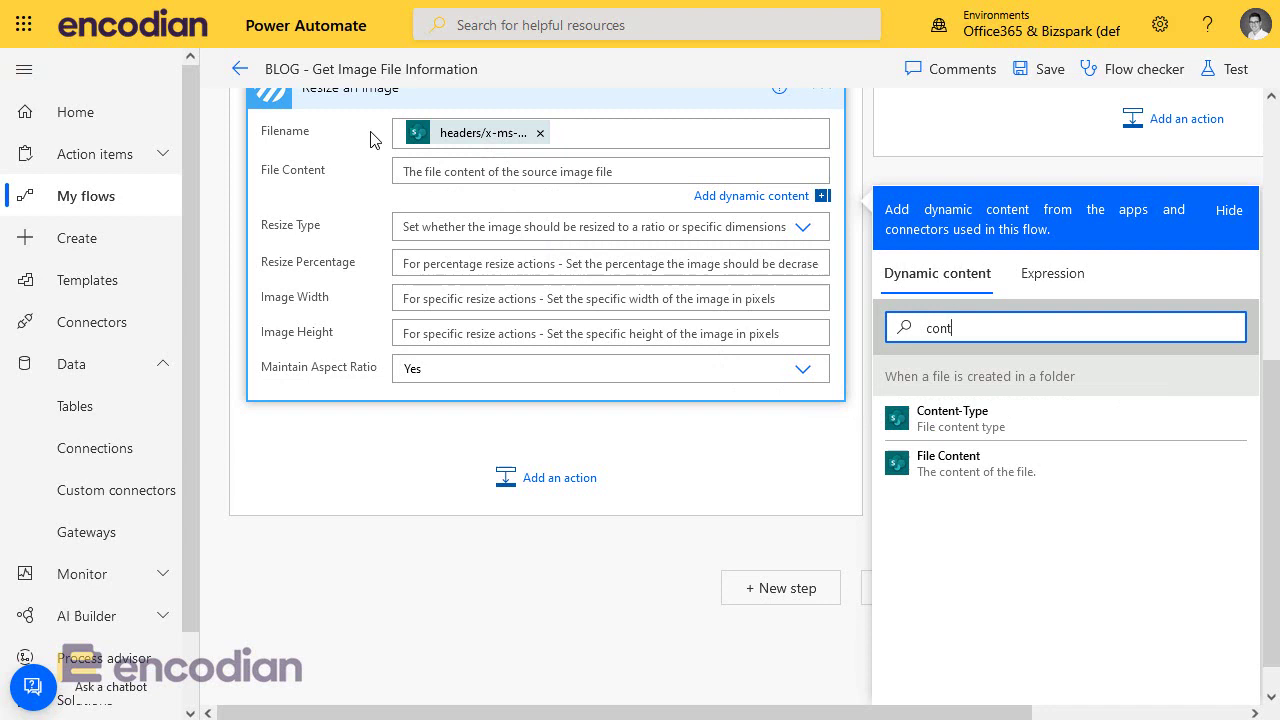
pyautogui.click(429, 173)
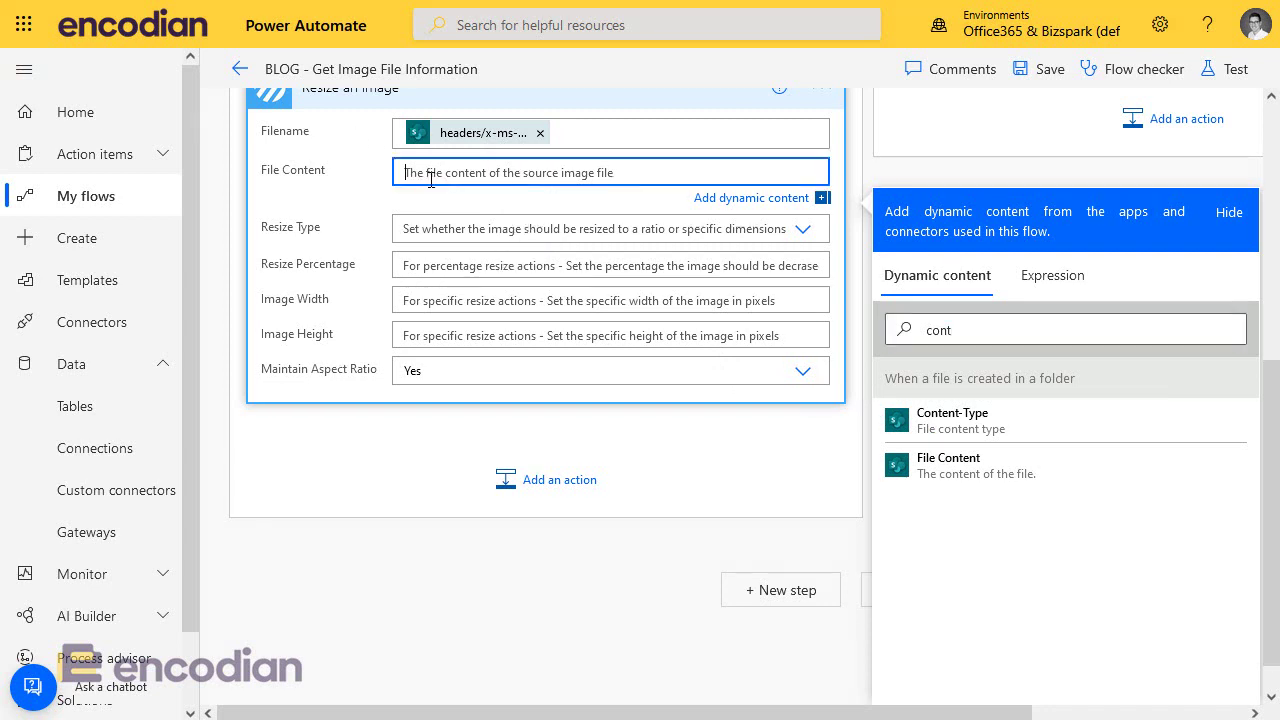
pyautogui.scroll(1, 549, 369)
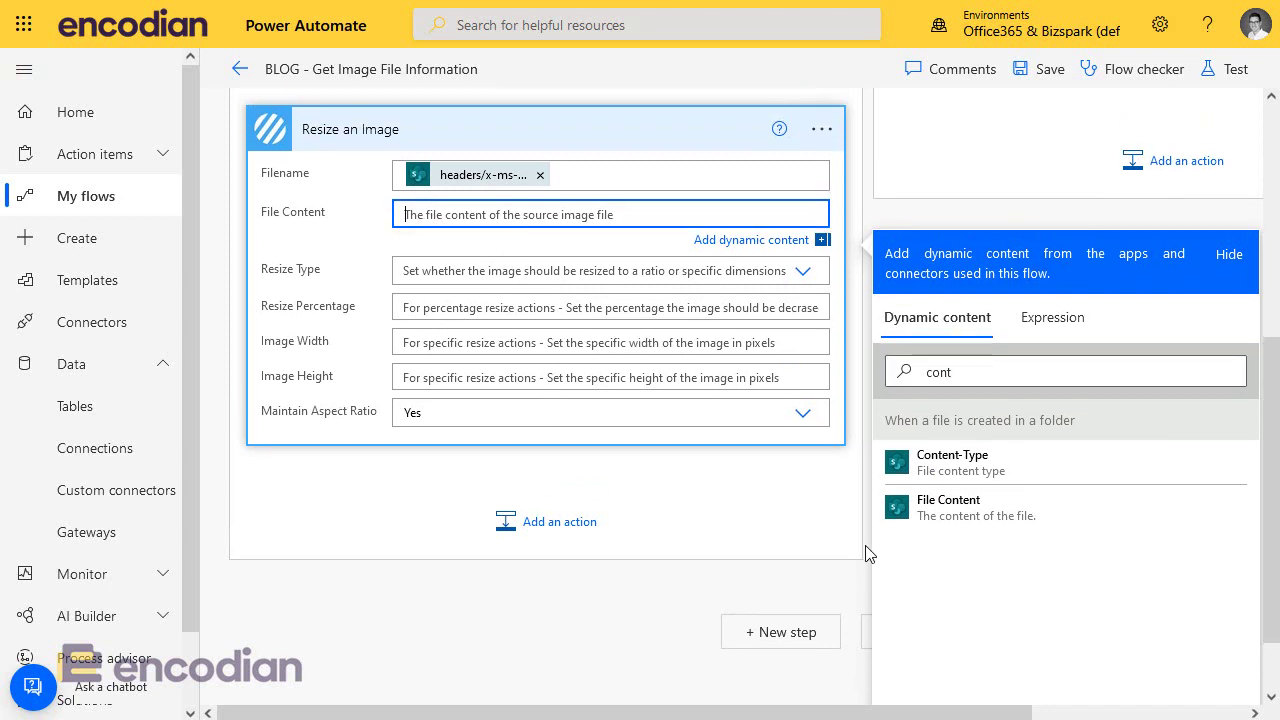
pyautogui.click(955, 508)
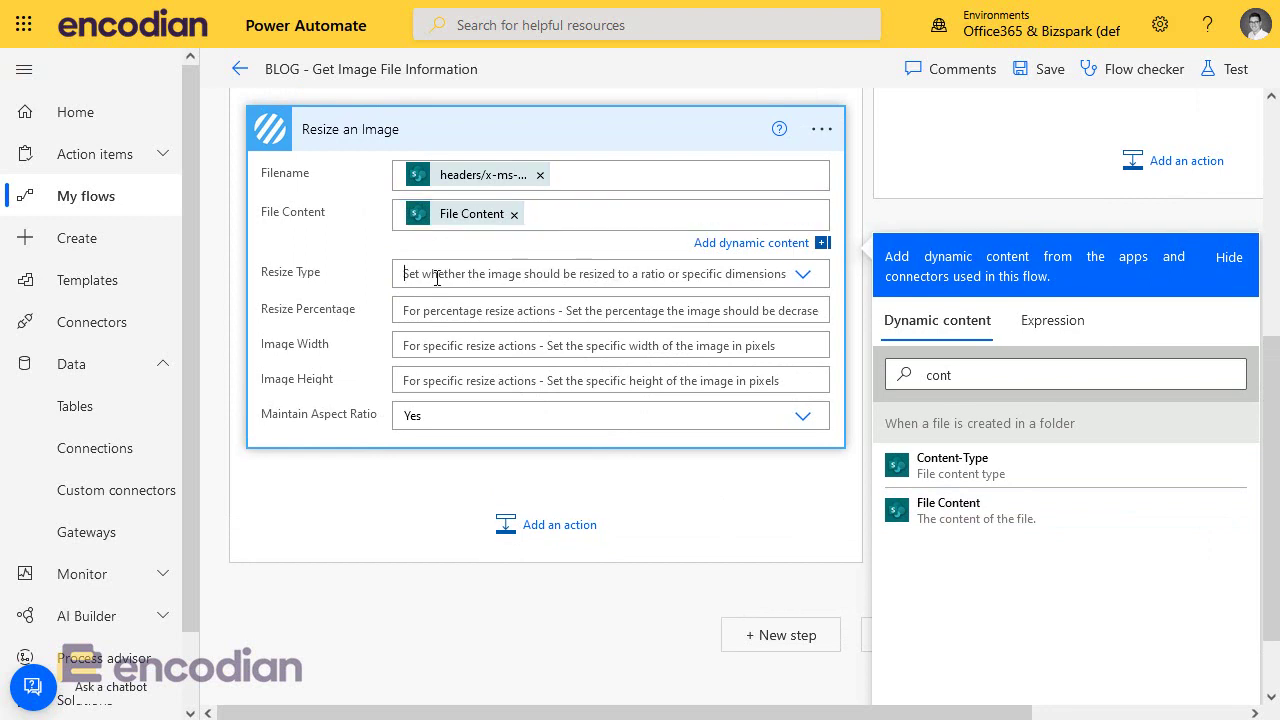
# Step: Set the Resize Type of Resize an Image to Percentage and the Resize Percentage to 30
pyautogui.click(437, 277)
pyautogui.click(438, 341)
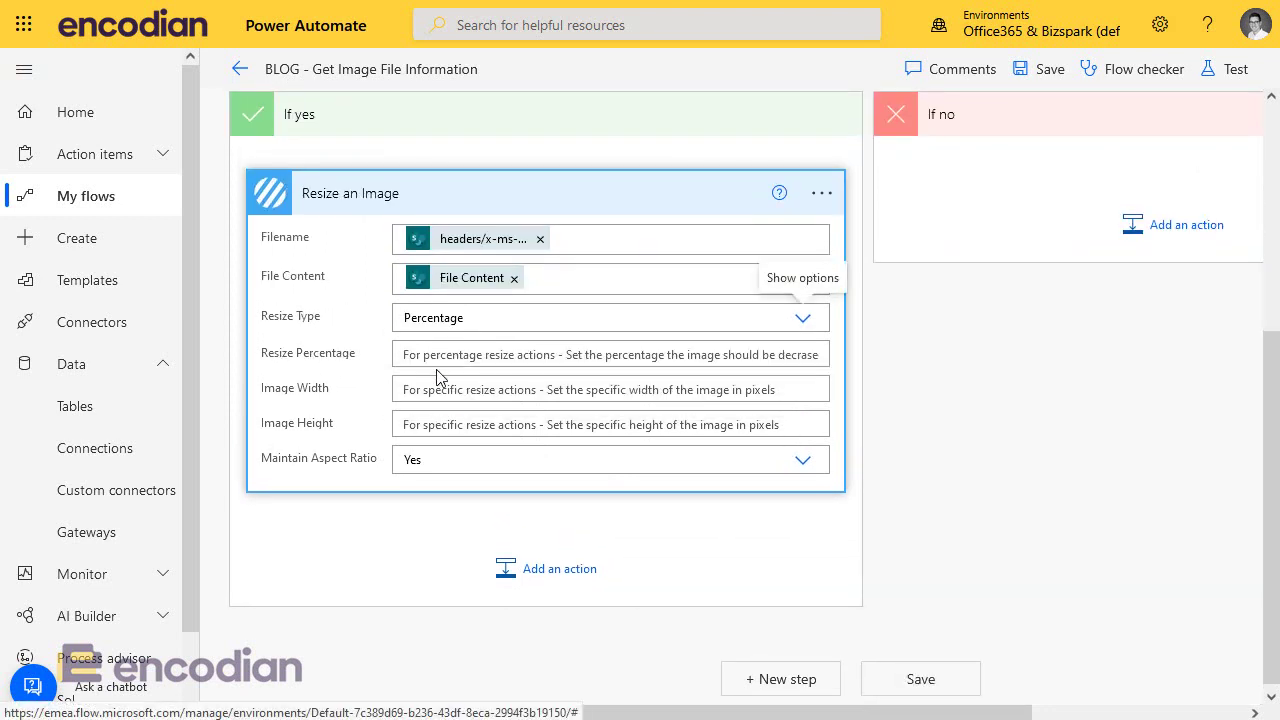
pyautogui.click(411, 357)
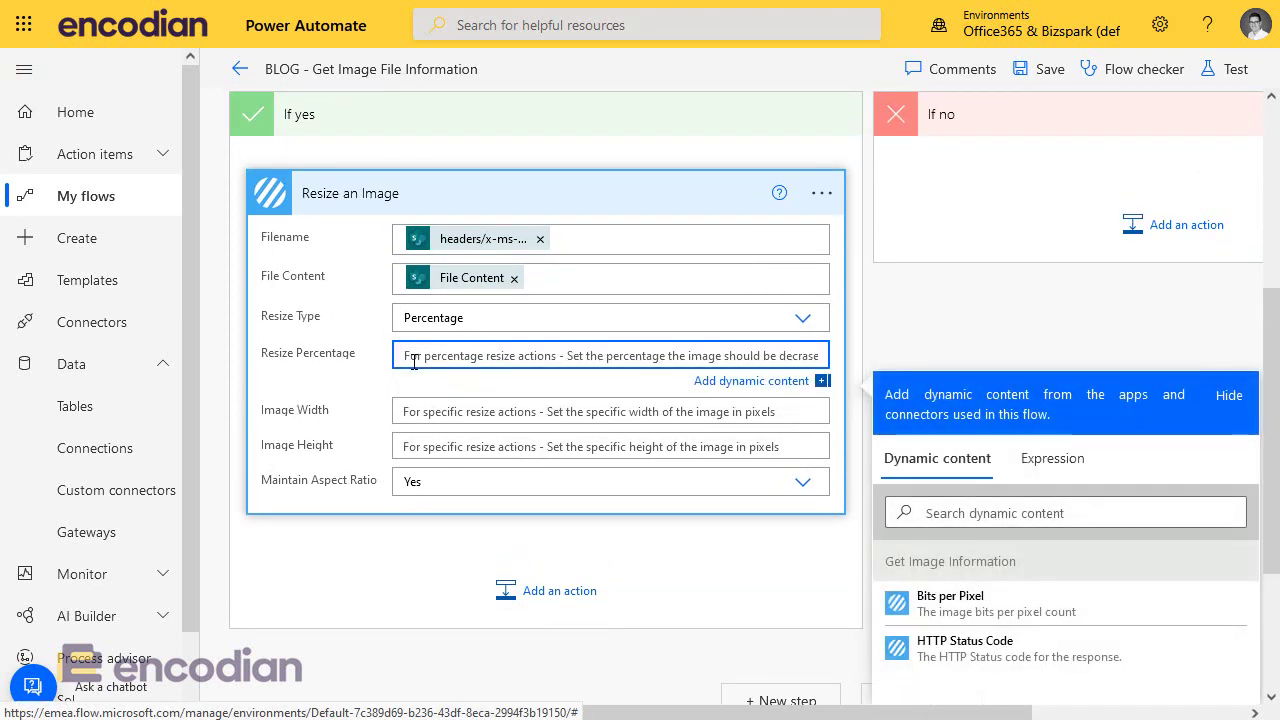
pyautogui.write('30')
# Step: Add the SharePoint Update file action after Resize an Image in the If yes branch
pyautogui.click(507, 592)
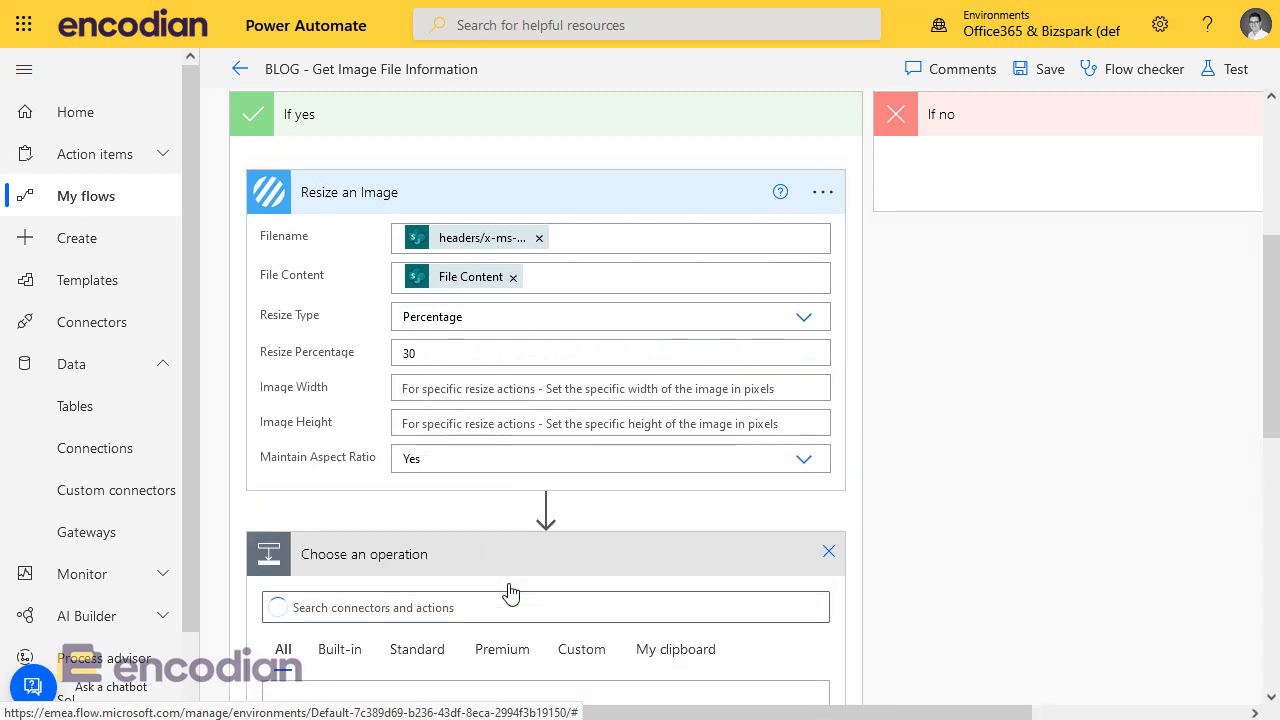
pyautogui.write('update file')
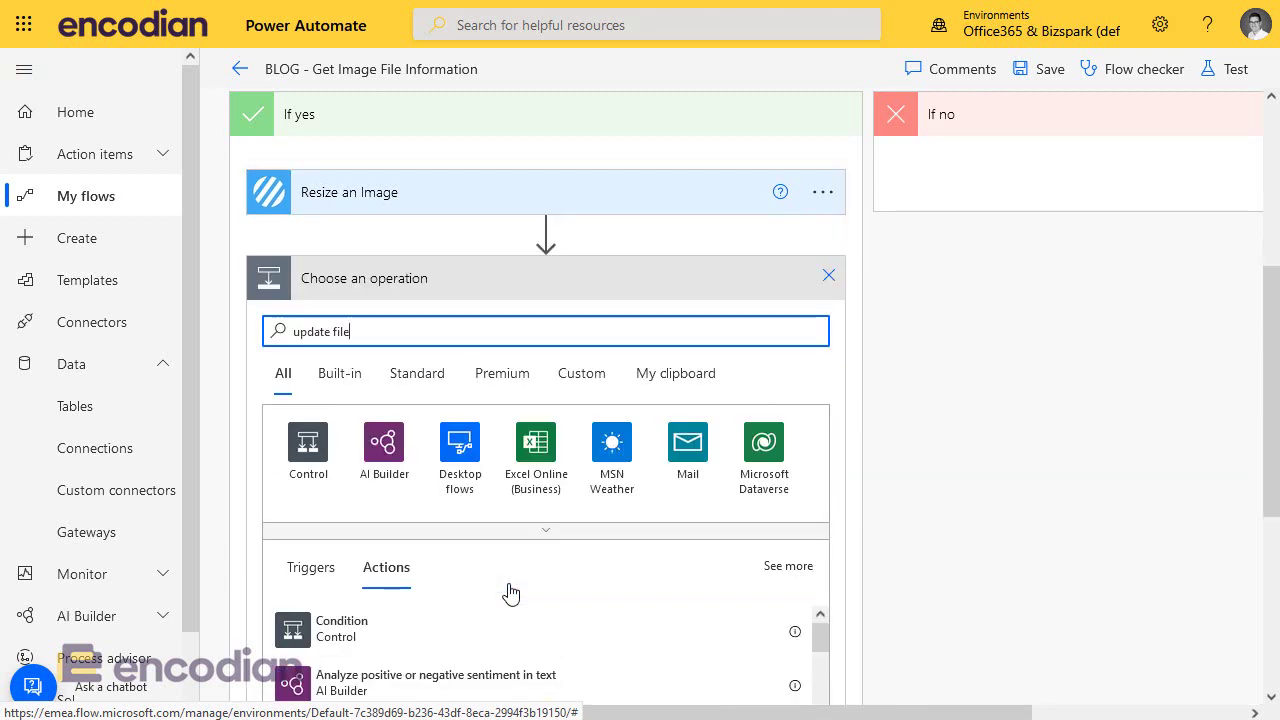
pyautogui.click(410, 688)
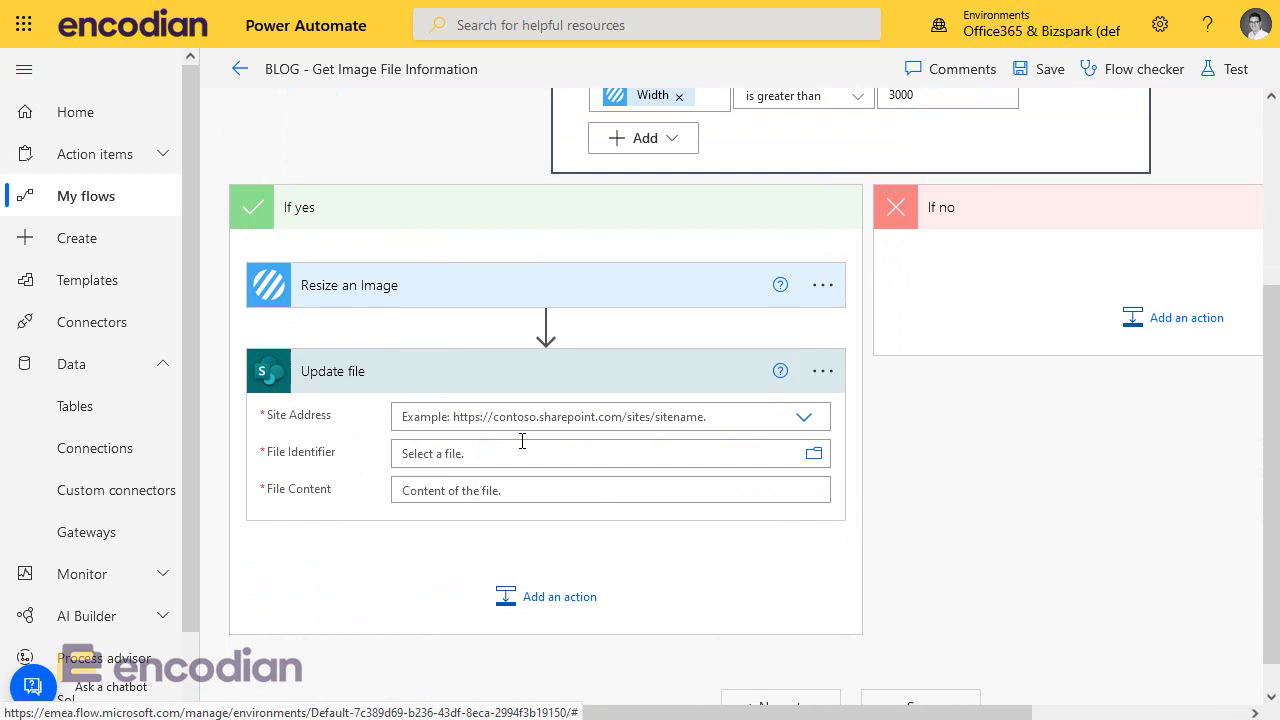
# Step: Set the Site Address of Update file to the PDF Converter for SPO Demo site
pyautogui.click(804, 416)
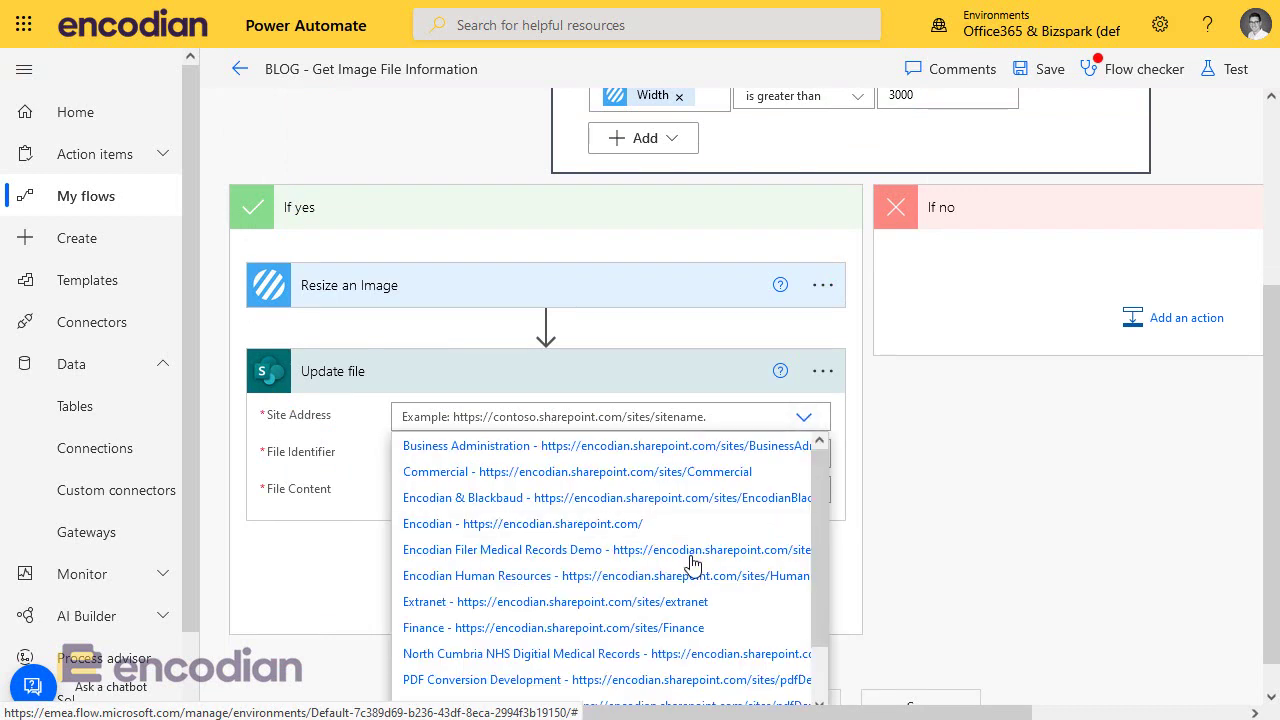
pyautogui.scroll(-1, 694, 565)
pyautogui.click(486, 646)
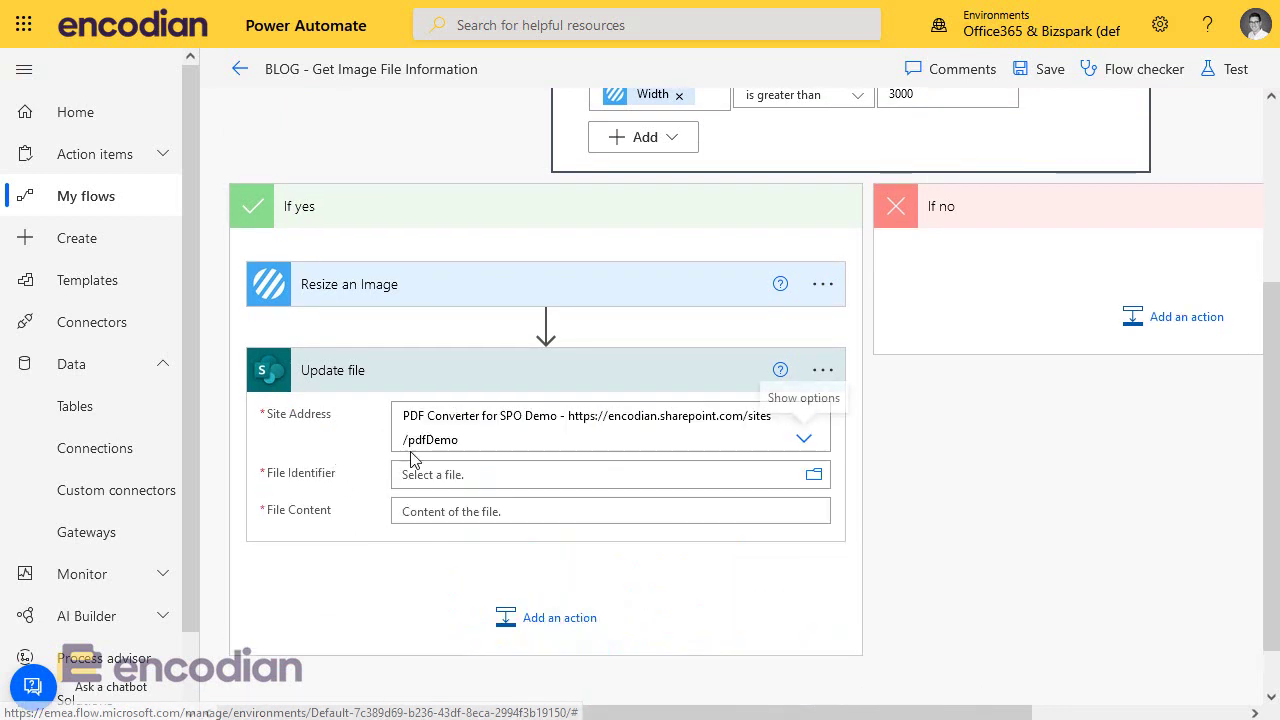
# Step: Set the File Identifier of Update file to the trigger's x-ms-file-id output
pyautogui.click(520, 480)
pyautogui.click(990, 632)
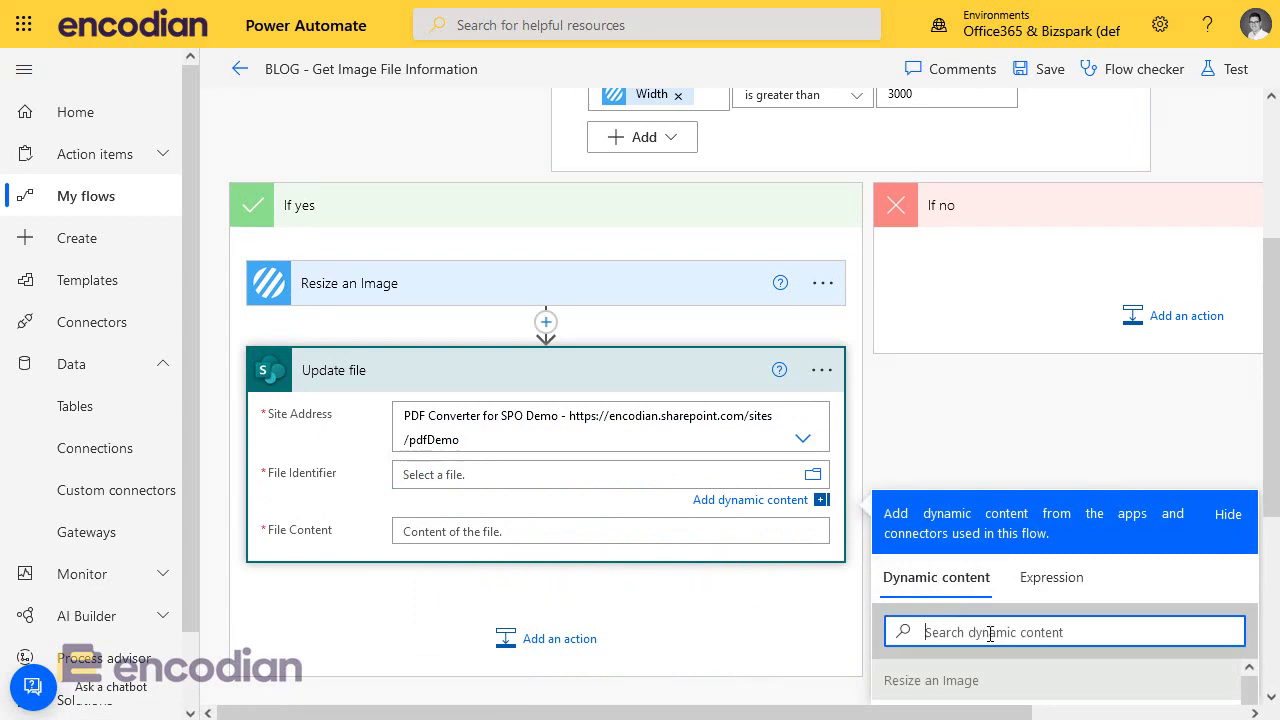
pyautogui.write('iden')
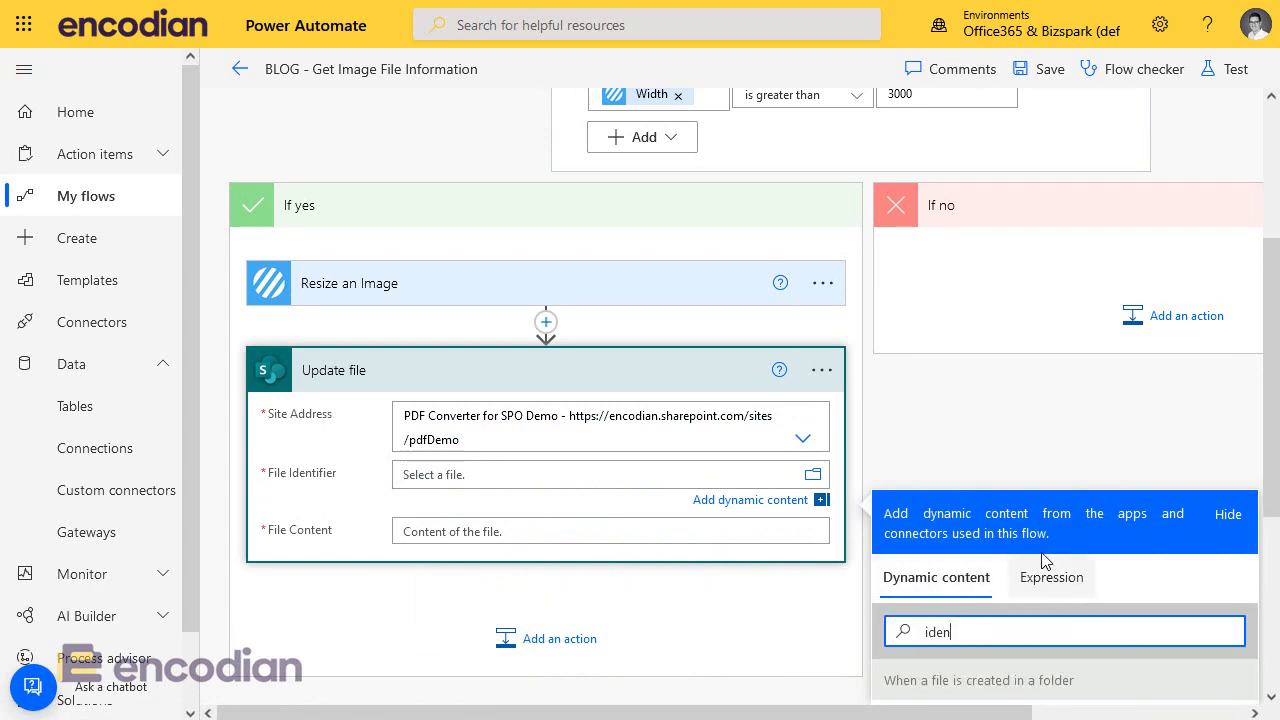
pyautogui.scroll(-3, 1043, 557)
pyautogui.click(952, 410)
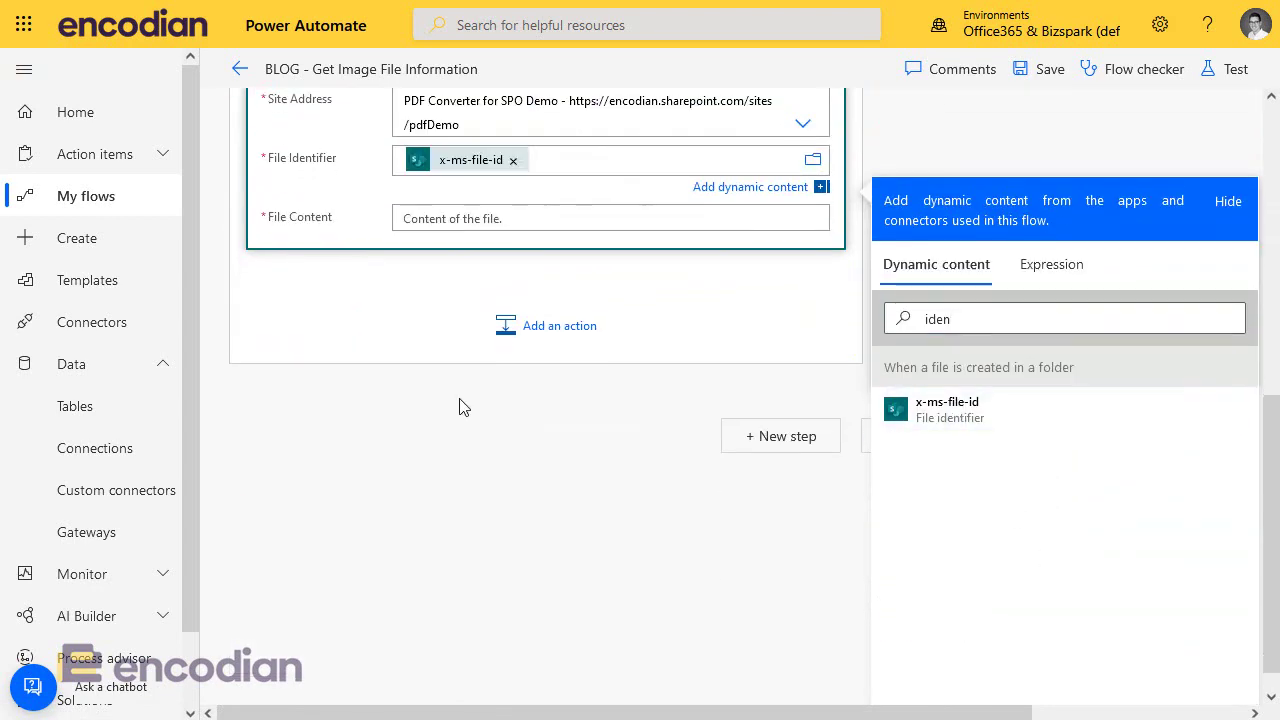
# Step: Set the File Content of Update file to the File Content output of Resize an Image
pyautogui.click(446, 225)
pyautogui.click(955, 440)
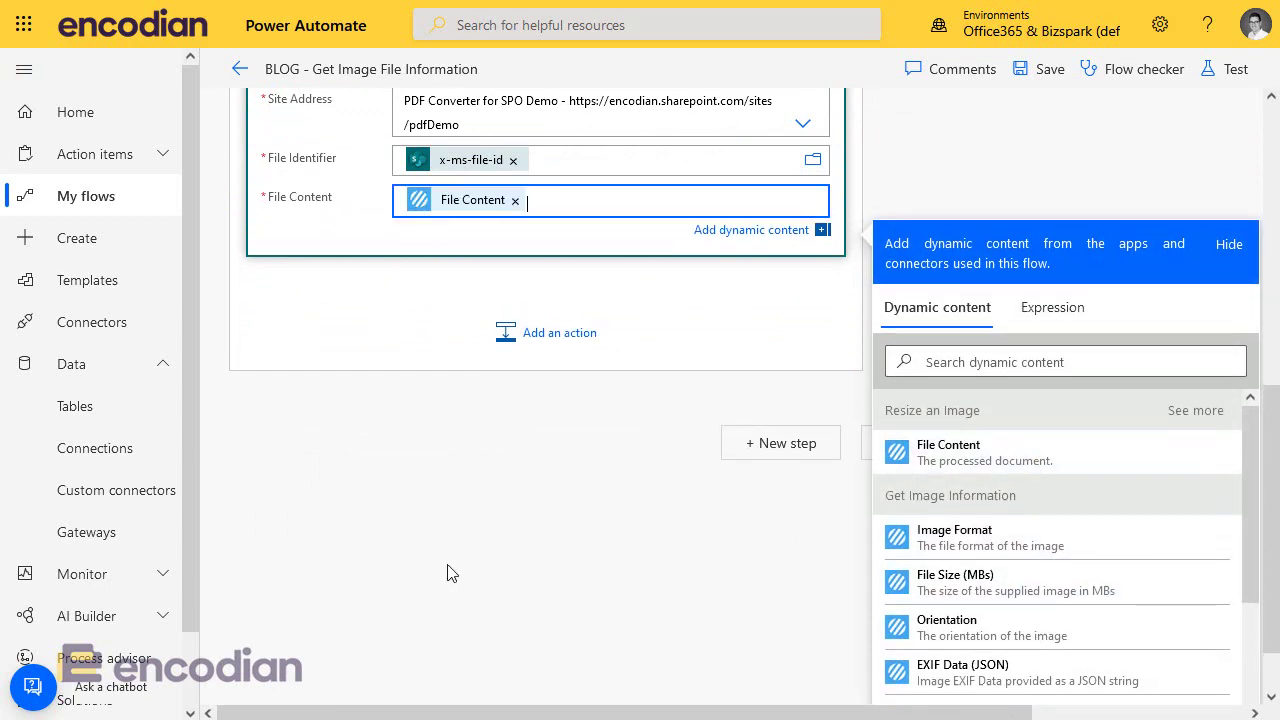
pyautogui.scroll(3, 449, 571)
pyautogui.click(632, 549)
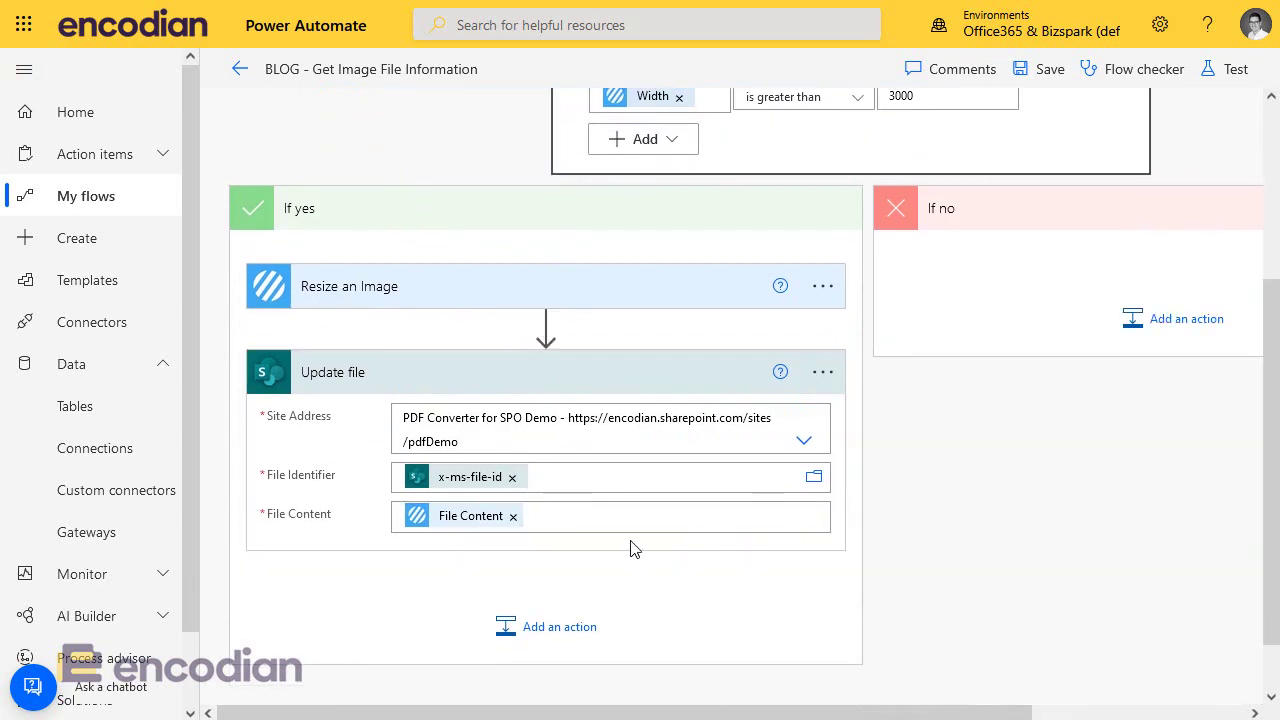
pyautogui.scroll(3, 632, 549)
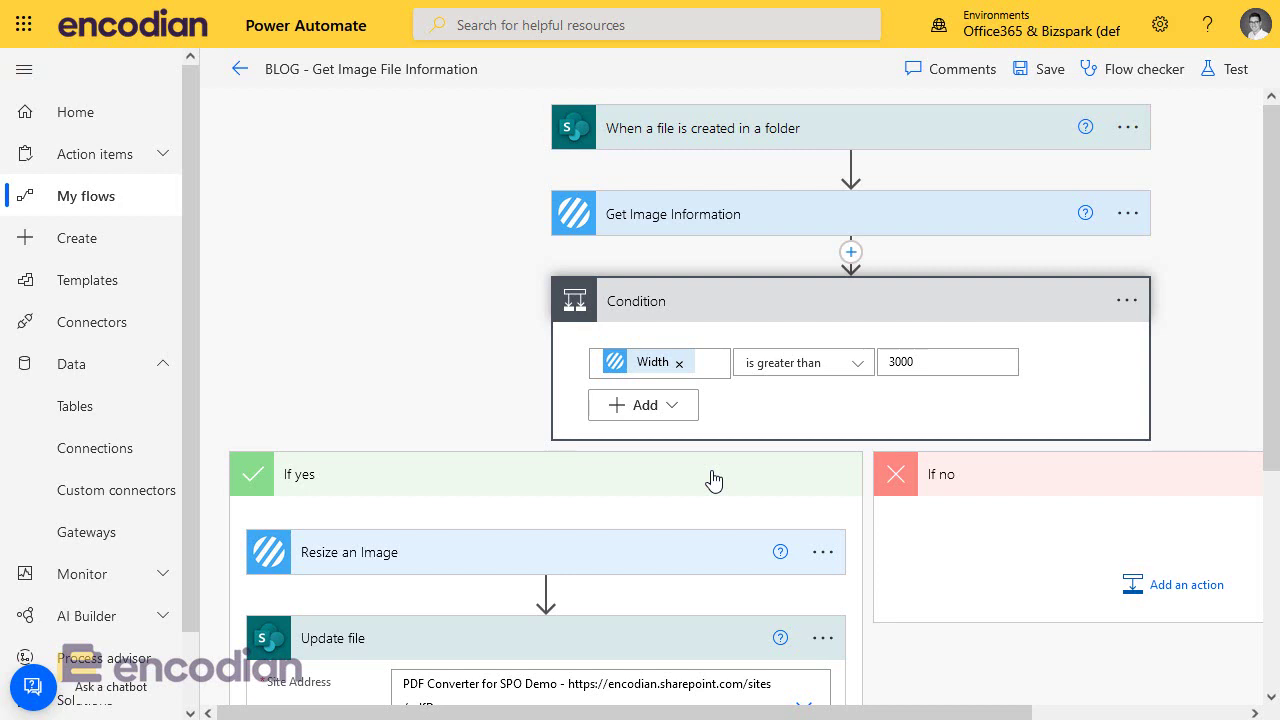
pyautogui.scroll(-3, 678, 497)
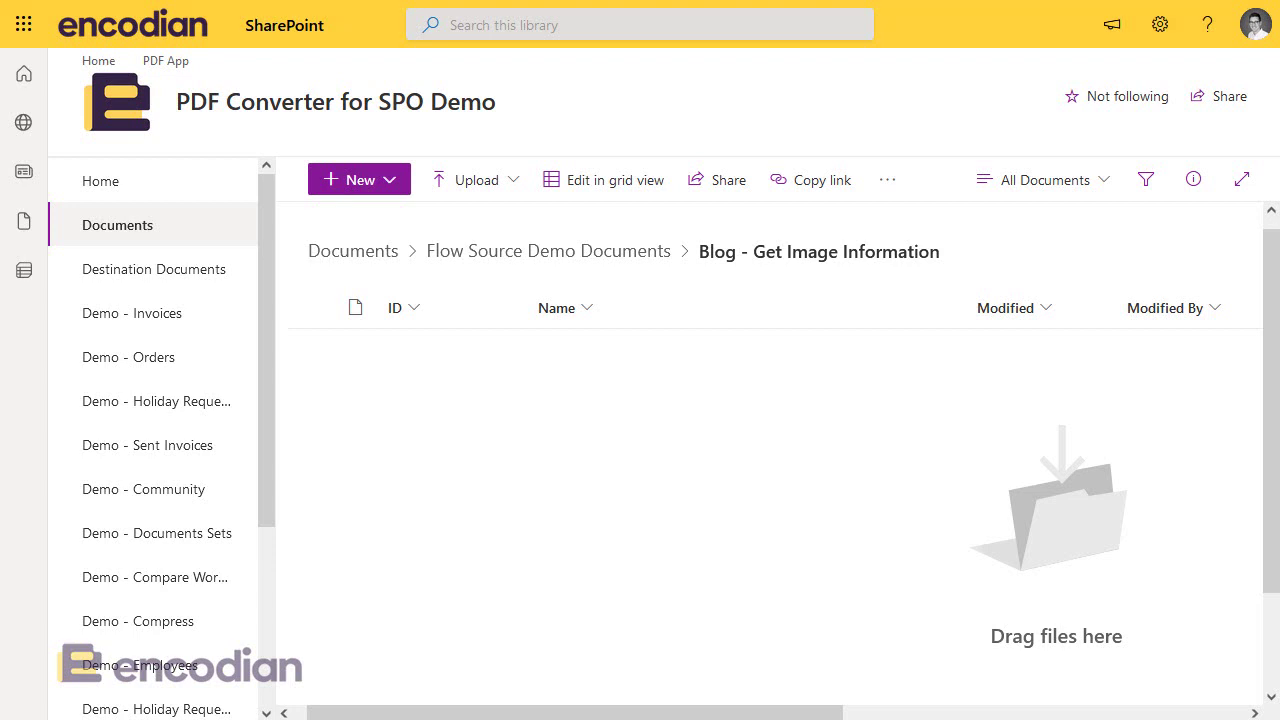
pyautogui.moveTo(1143, 314); pyautogui.dragTo(586, 471)
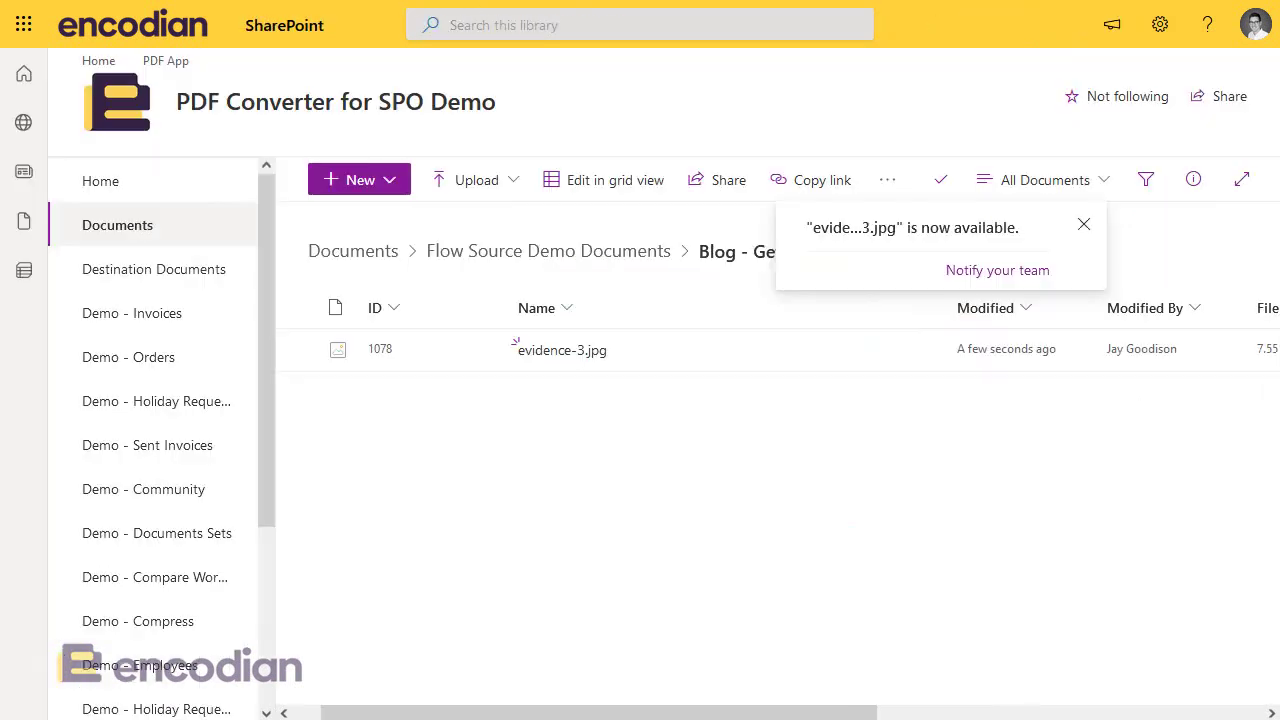
pyautogui.click(318, 352)
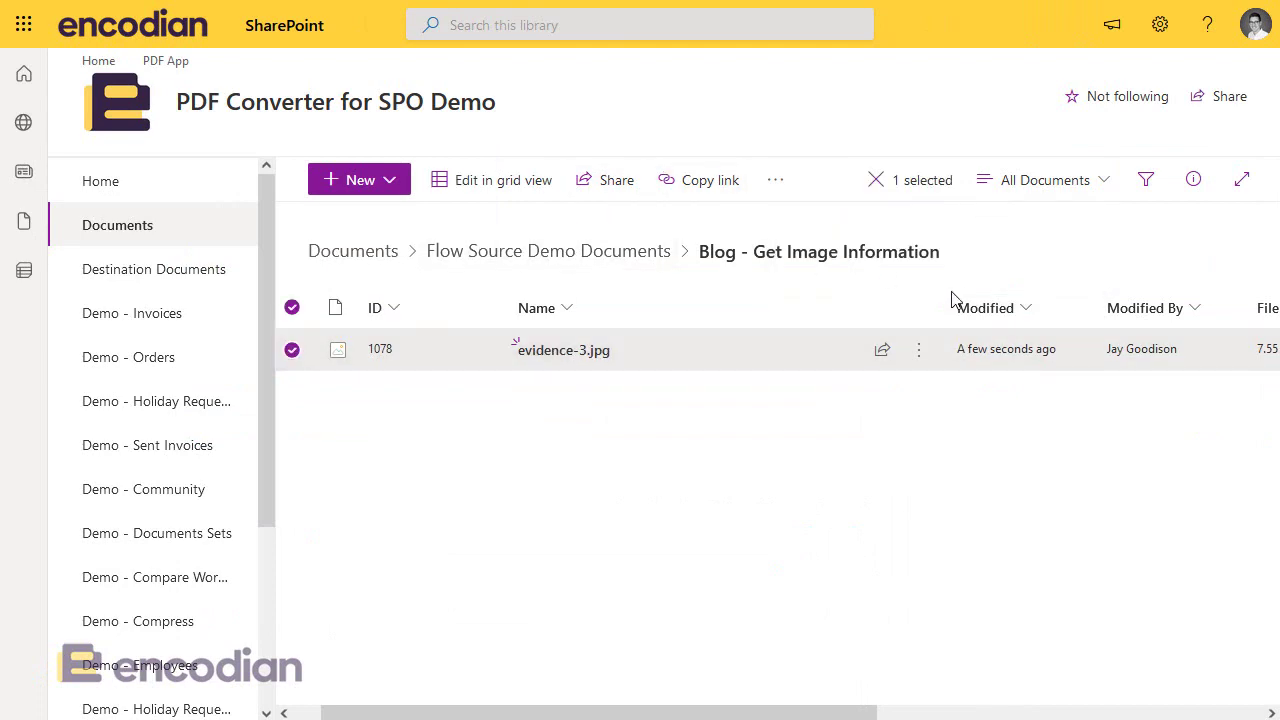
pyautogui.click(919, 349)
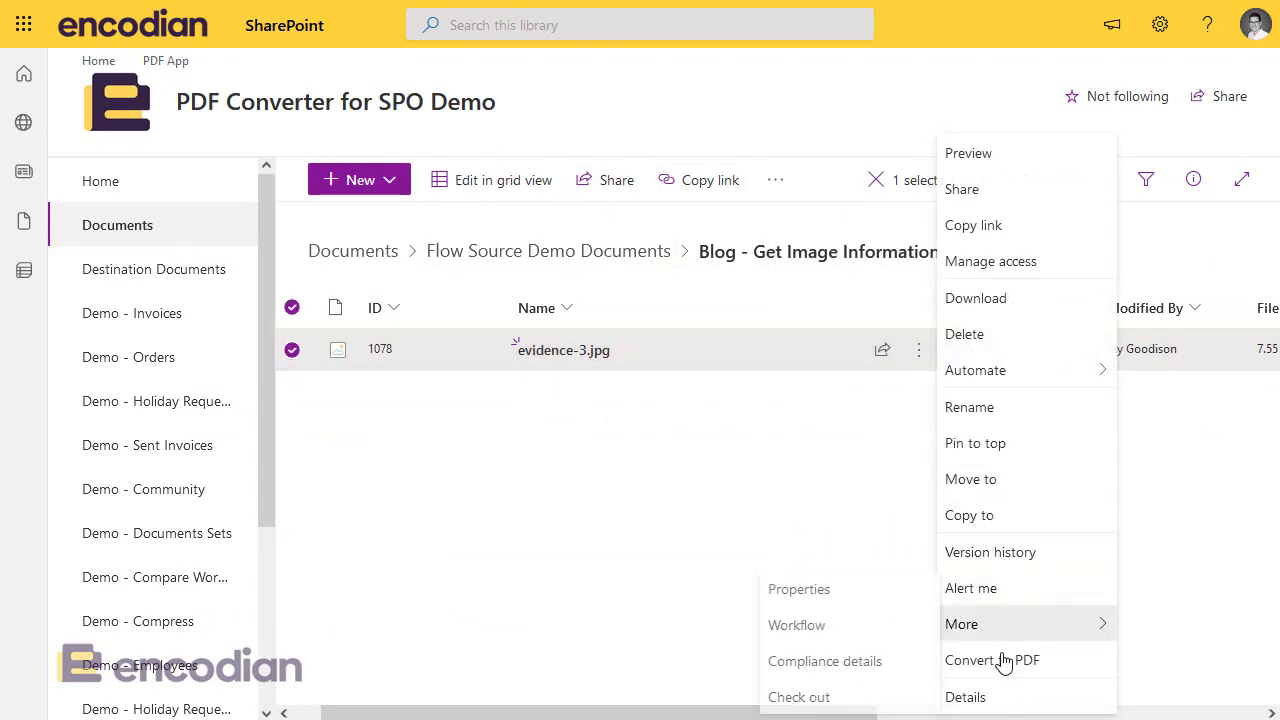
pyautogui.click(991, 333)
pyautogui.click(630, 421)
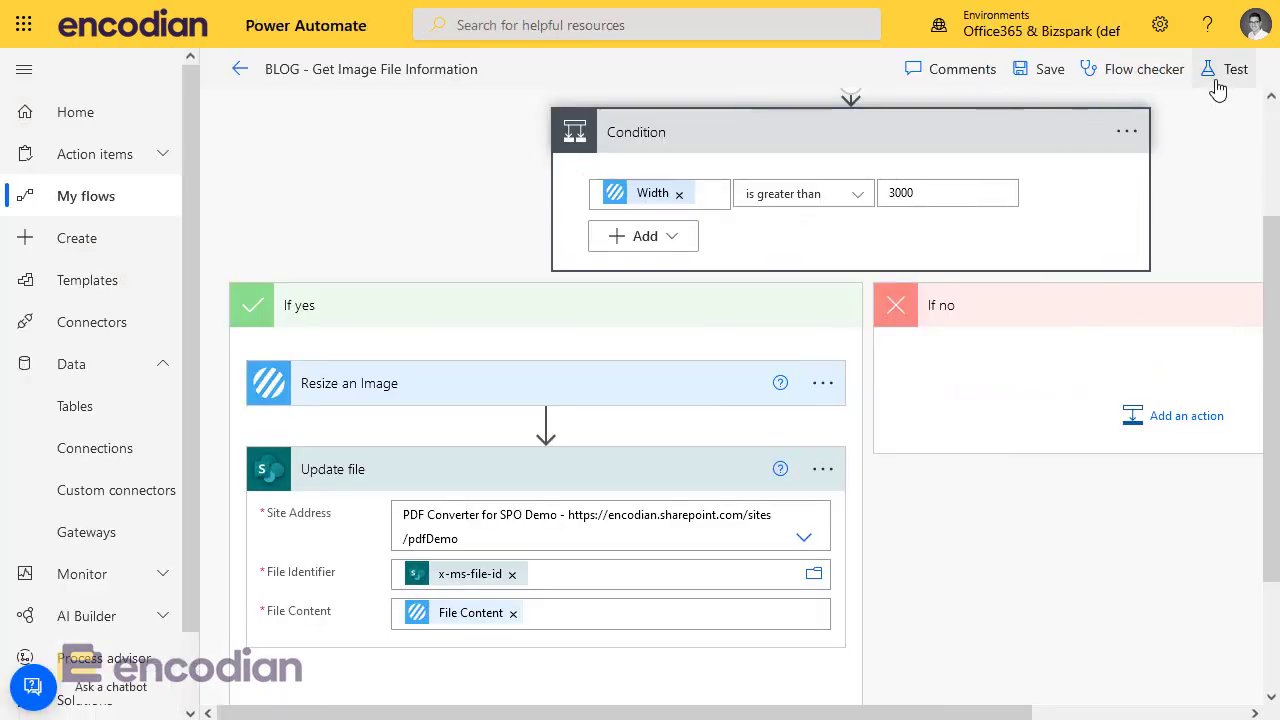
# Step: Save the flow and start a manual test, triggering it by uploading evidence-3.jpg to the Blog - Get Image Information folder in SharePoint
pyautogui.click(1220, 76)
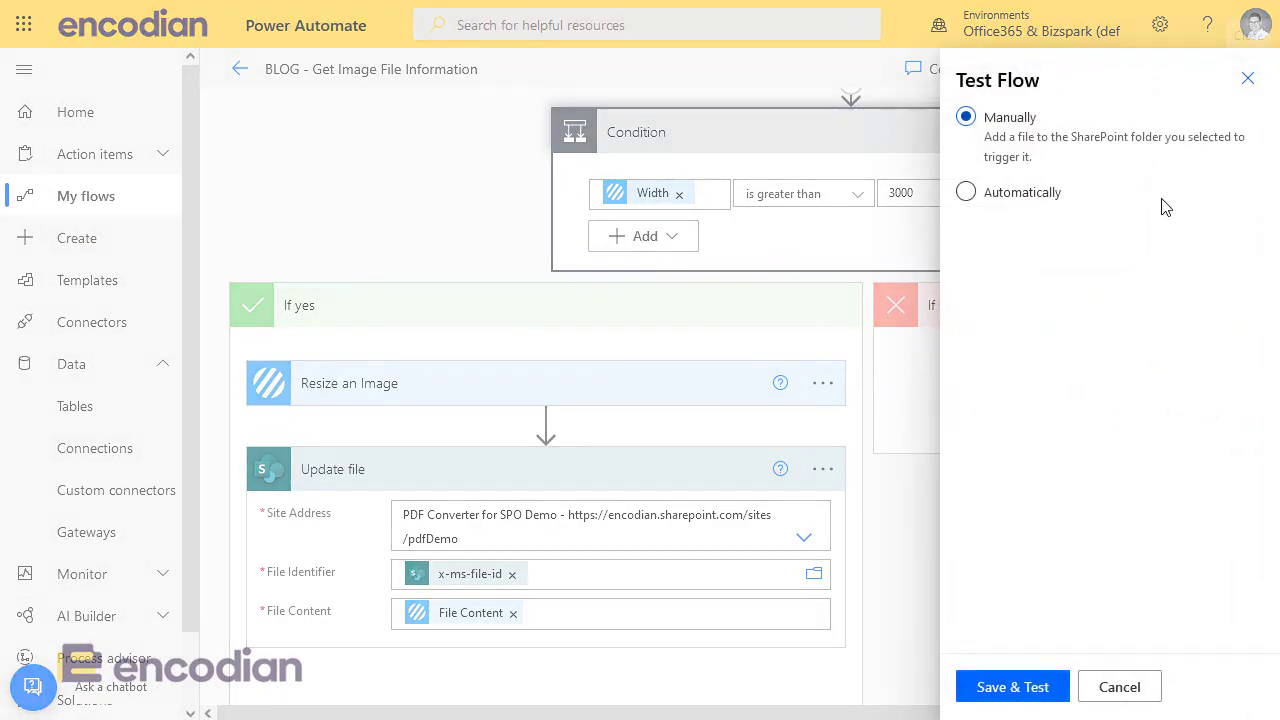
pyautogui.click(1021, 687)
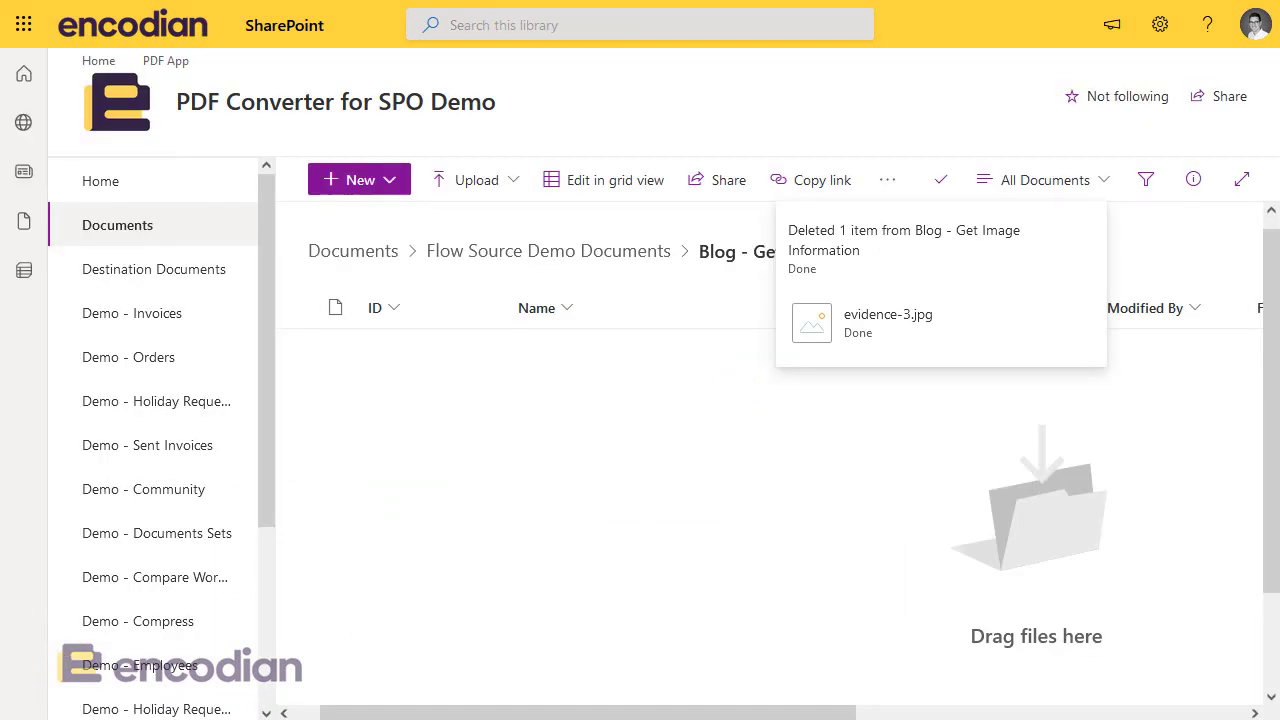
pyautogui.moveTo(1279, 560); pyautogui.dragTo(563, 612)
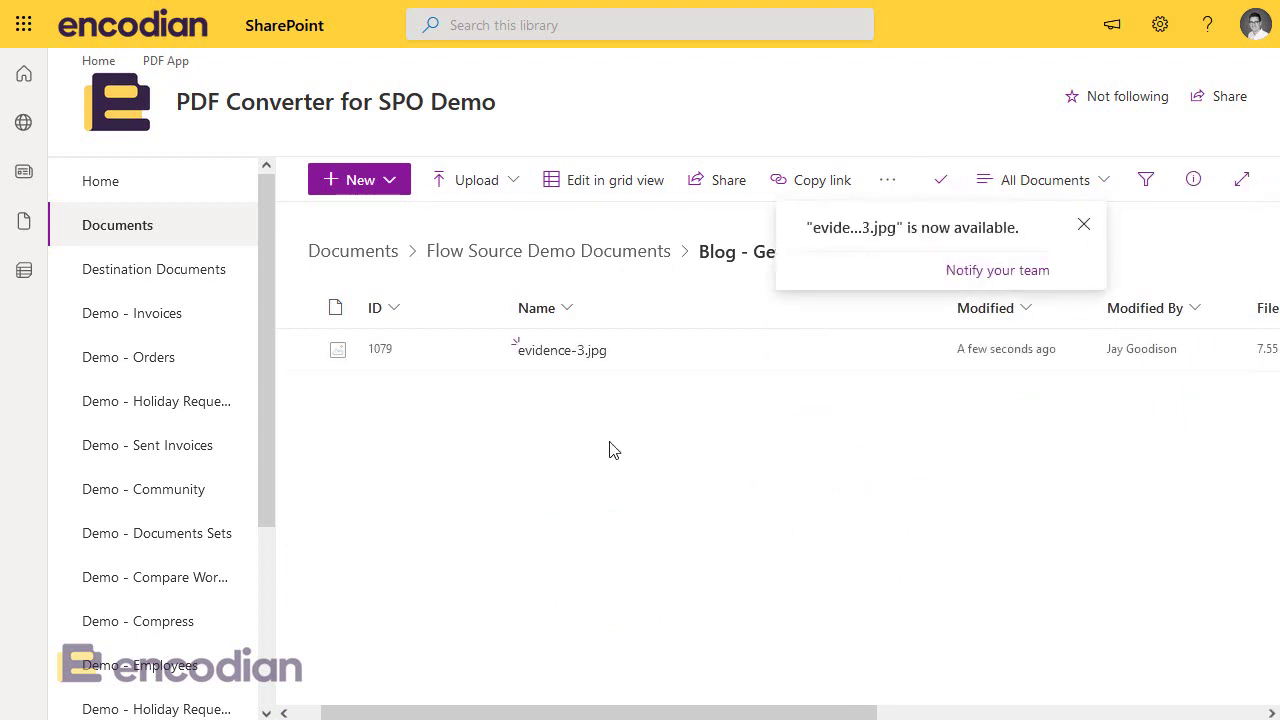
# Step: Switch to the Power Automate run and check the File Size and Width outputs of Get Image Information
pyautogui.hotkey('ctrl', 'Tab')
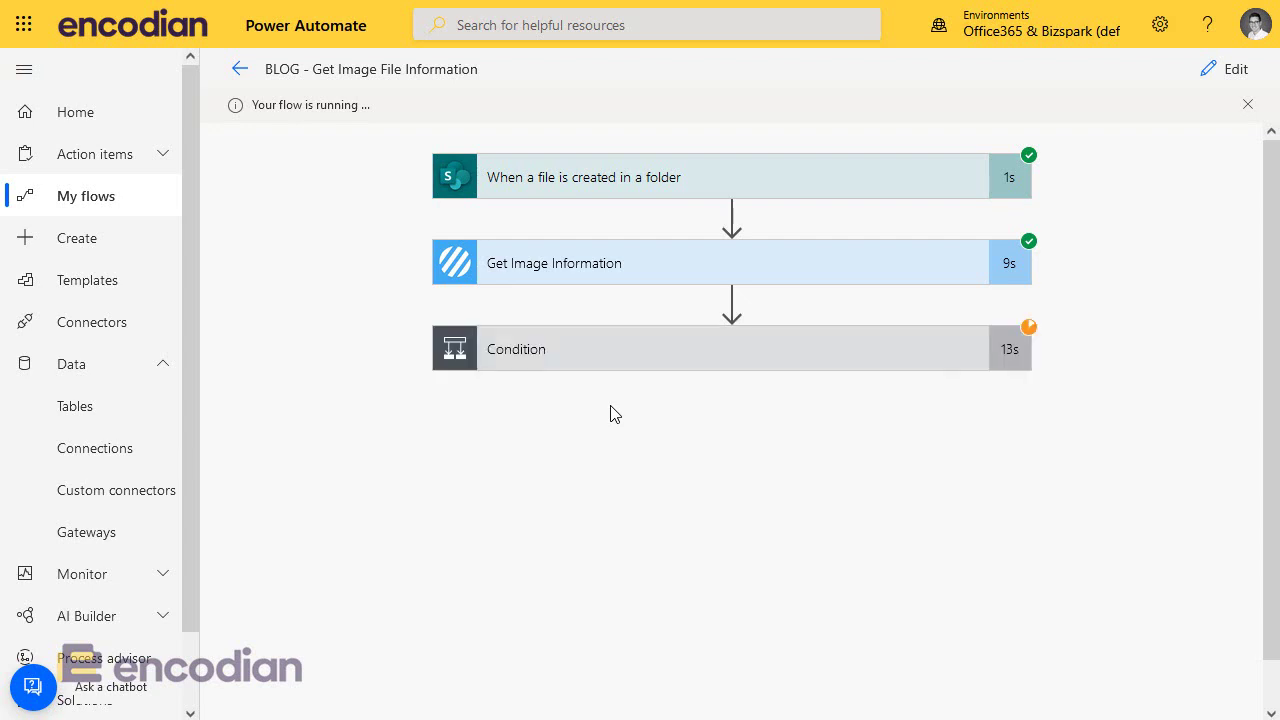
pyautogui.click(670, 275)
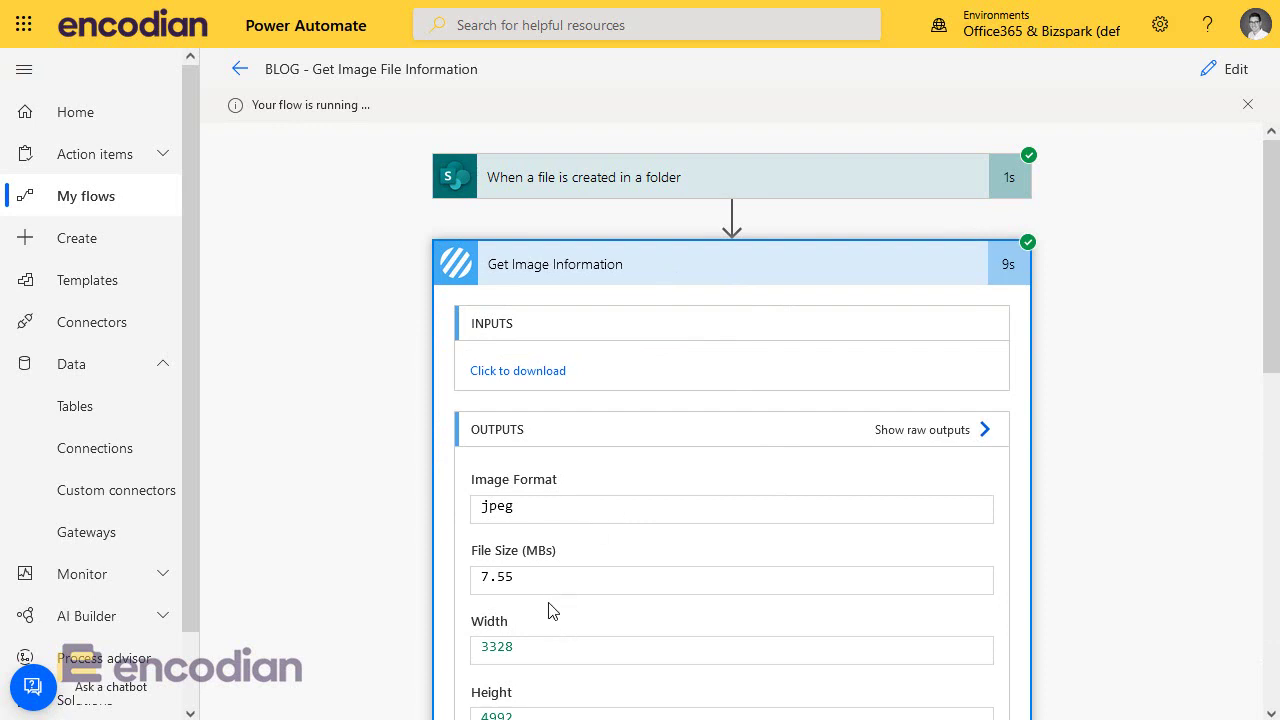
pyautogui.doubleClick(485, 580)
pyautogui.doubleClick(497, 650)
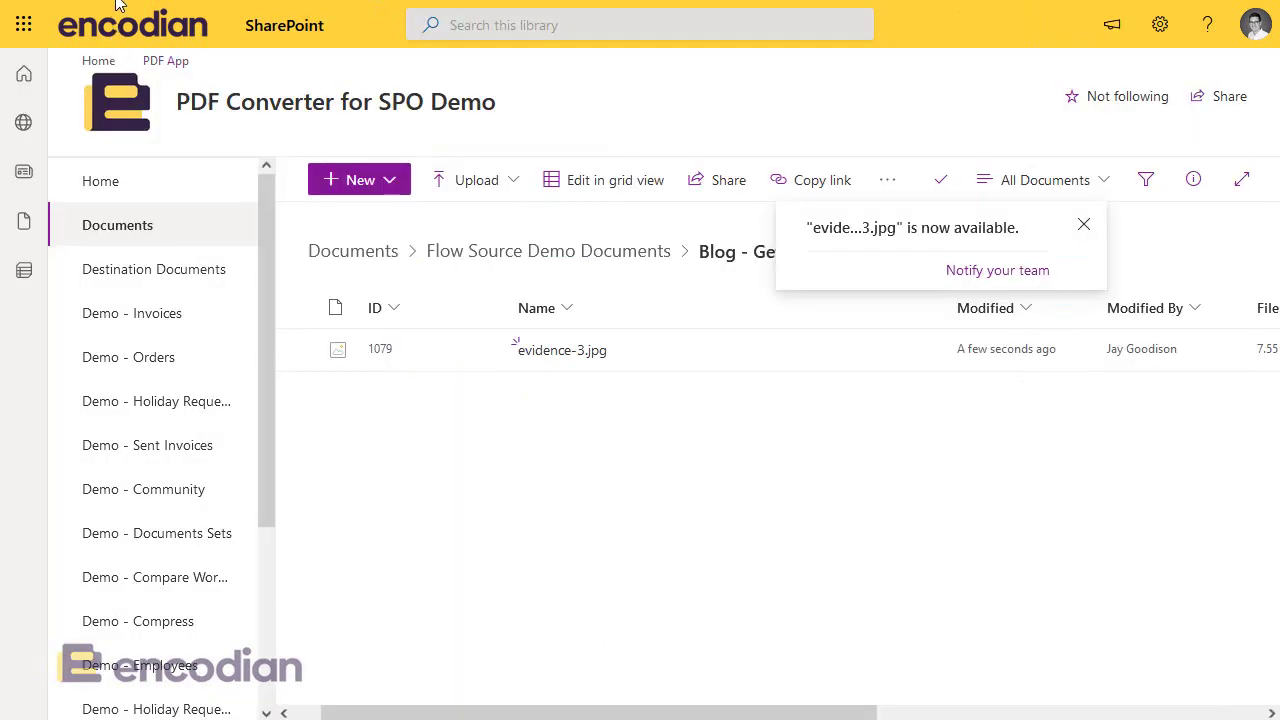
# Step: Refresh the SharePoint folder and inspect the remaining columns for evidence-3.jpg
pyautogui.press('F5')
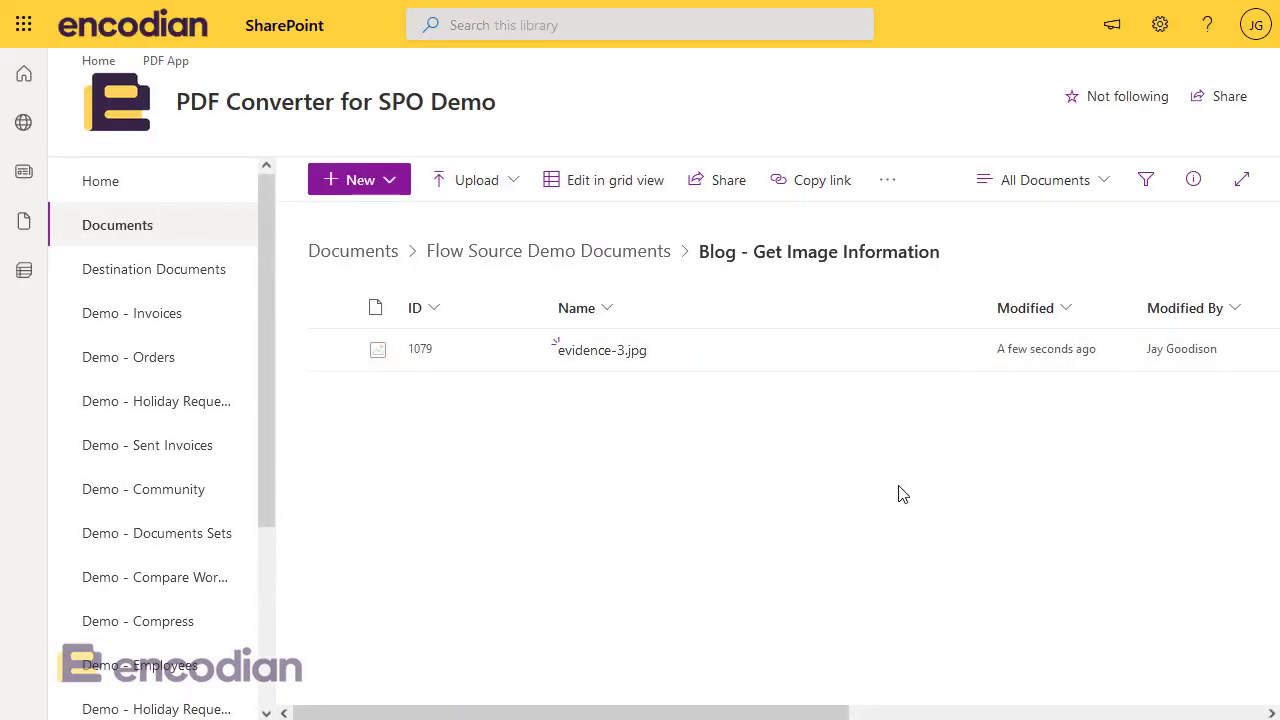
pyautogui.moveTo(786, 712); pyautogui.dragTo(919, 716)
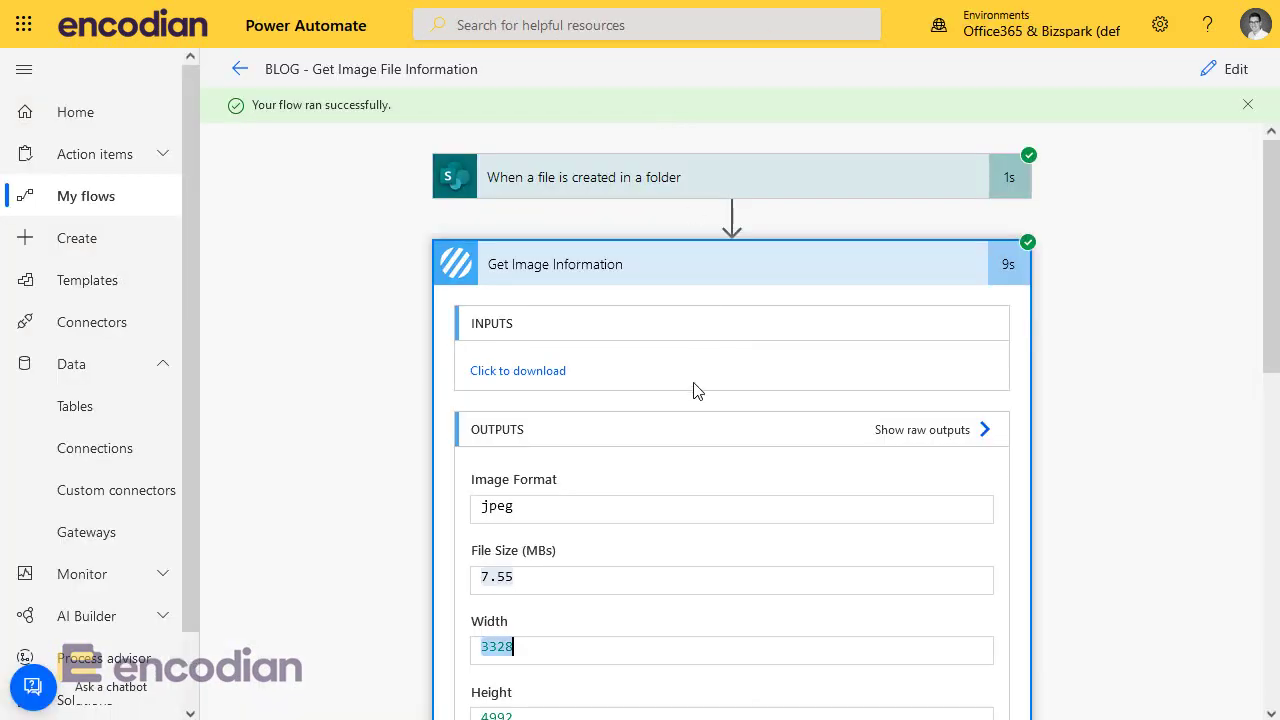
# Step: Return to the Power Automate run and examine the Get Image Information outputs, including file size, width, resolution and metadata flags
pyautogui.scroll(-5, 691, 400)
pyautogui.scroll(5, 688, 332)
pyautogui.click(654, 264)
pyautogui.click(654, 264)
pyautogui.scroll(-2, 652, 465)
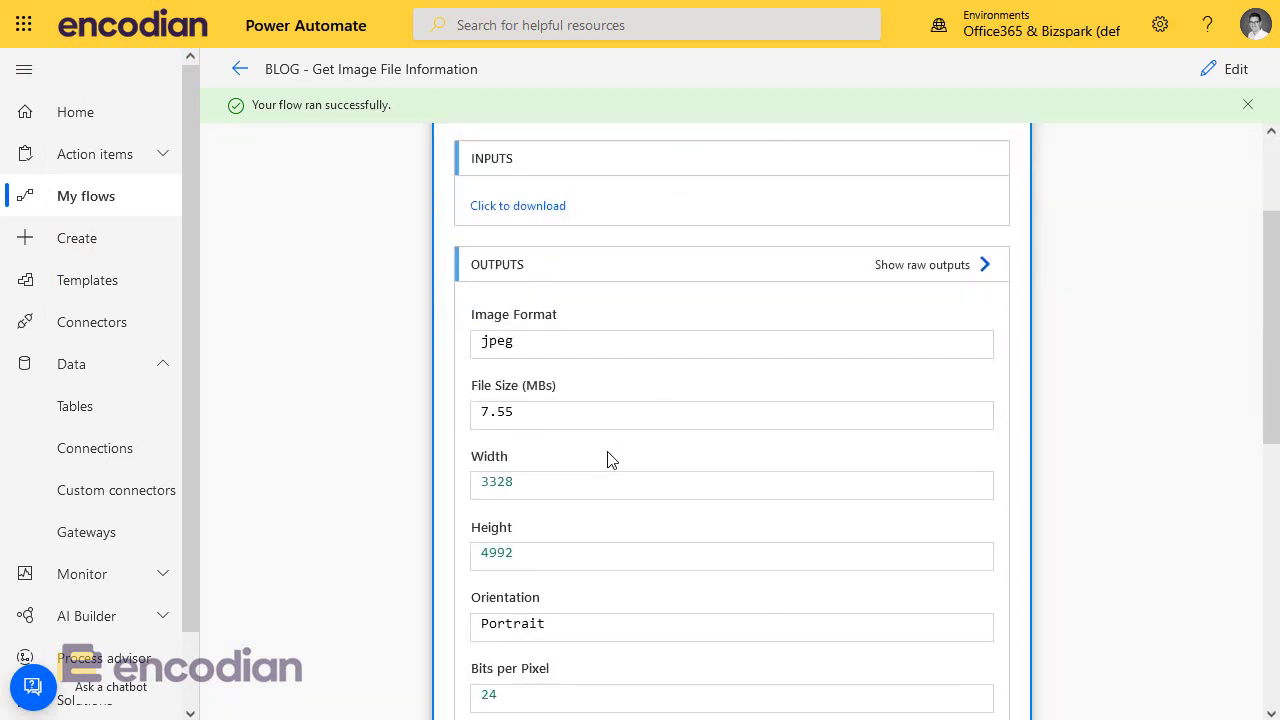
pyautogui.doubleClick(523, 395)
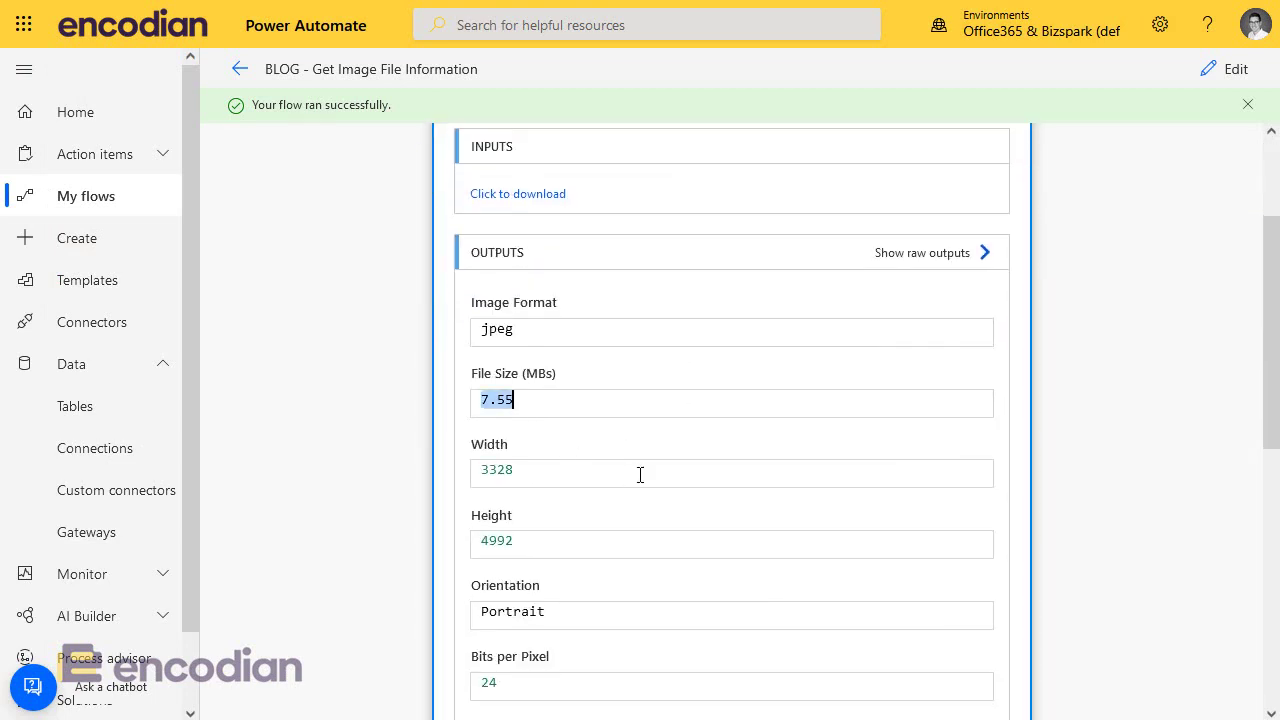
pyautogui.doubleClick(531, 477)
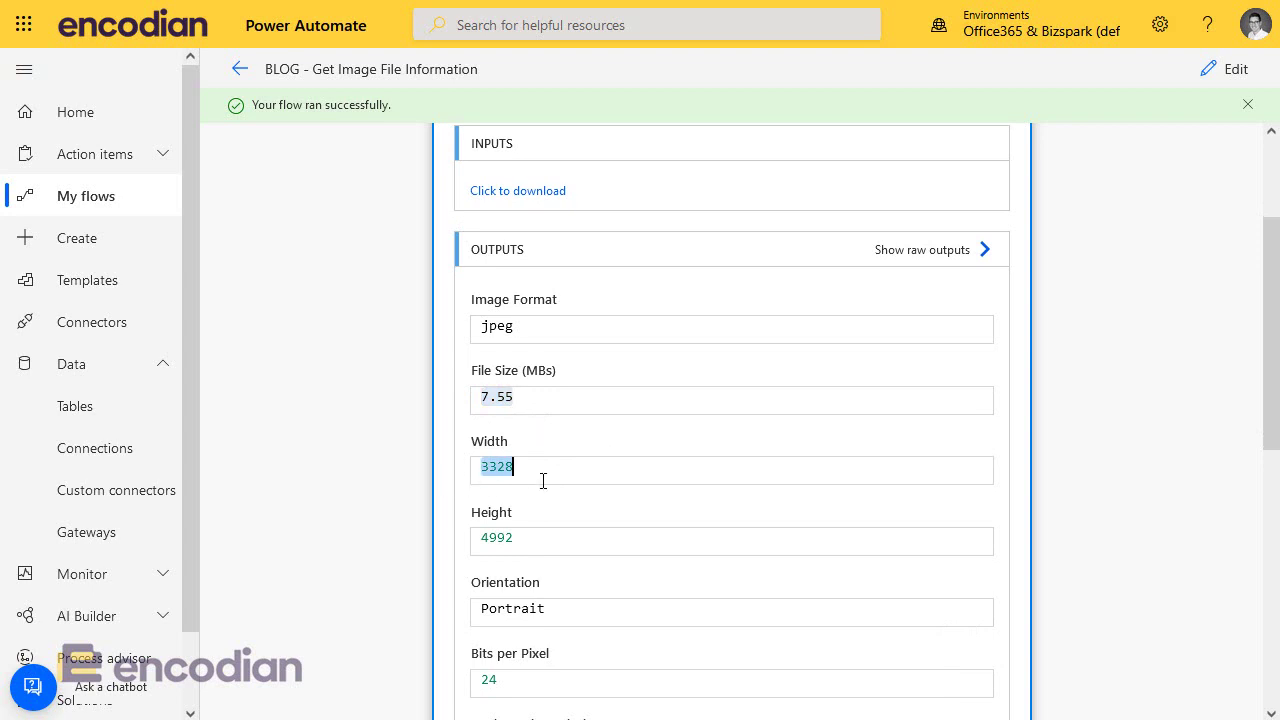
pyautogui.scroll(-5, 1194, 406)
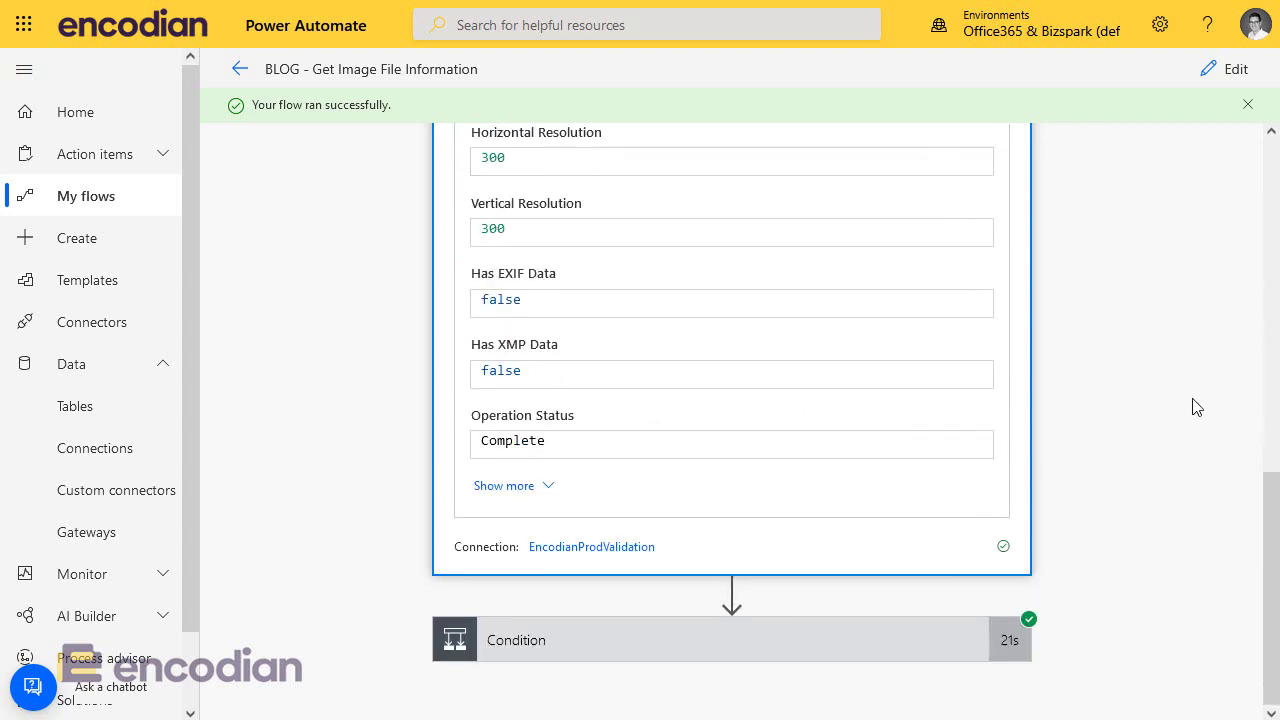
# Step: Inspect the run's Condition expression result and the outputs of Resize an Image in the If yes branch
pyautogui.click(680, 660)
pyautogui.scroll(-4, 510, 580)
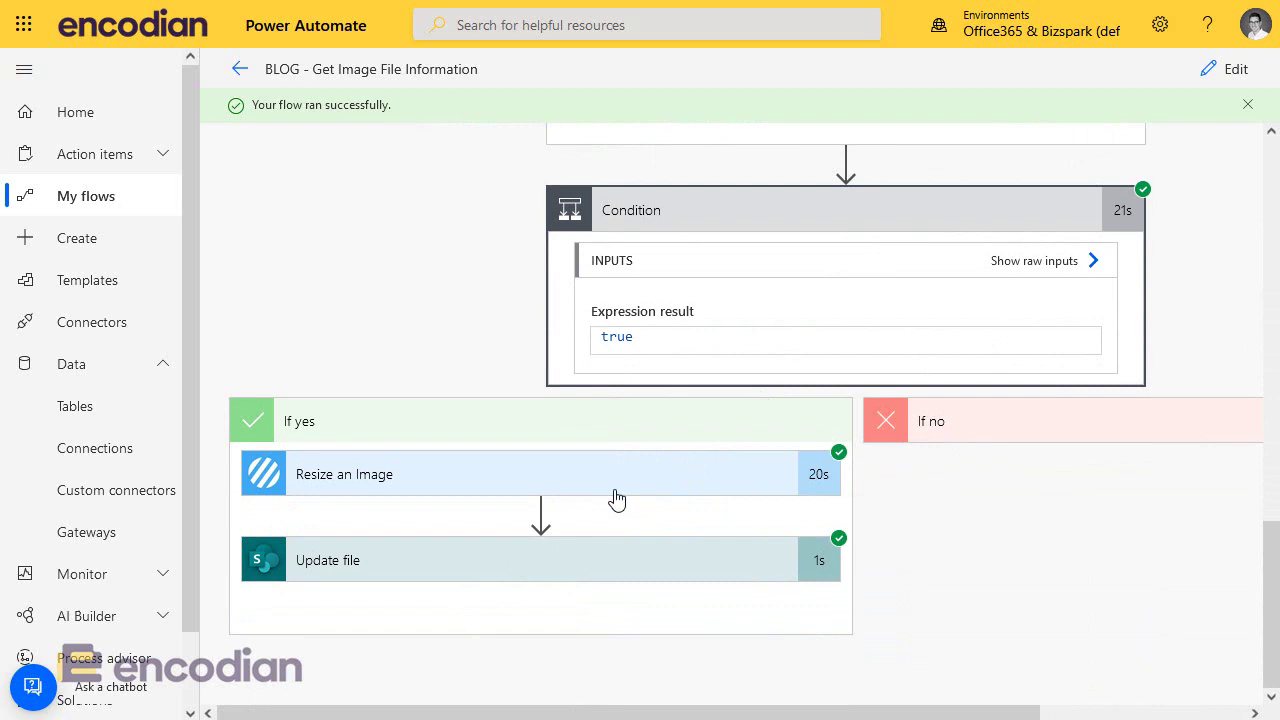
pyautogui.click(440, 490)
pyautogui.scroll(-3, 586, 543)
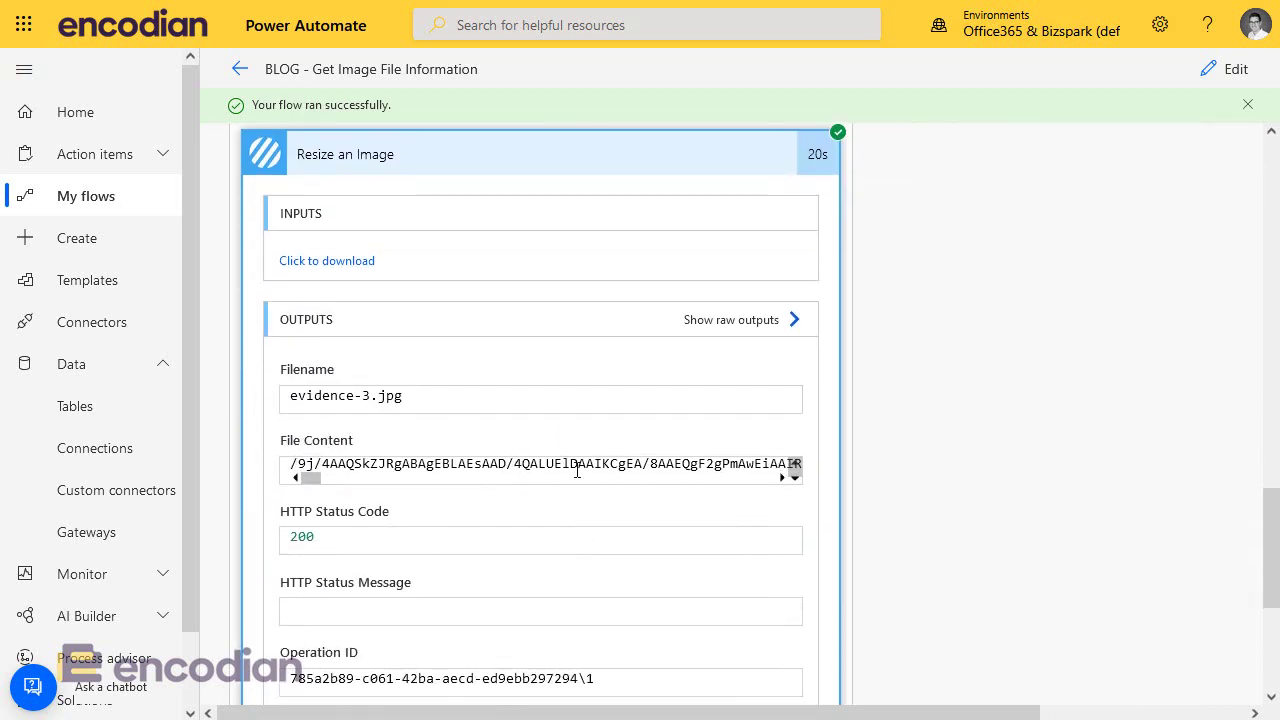
pyautogui.click(503, 162)
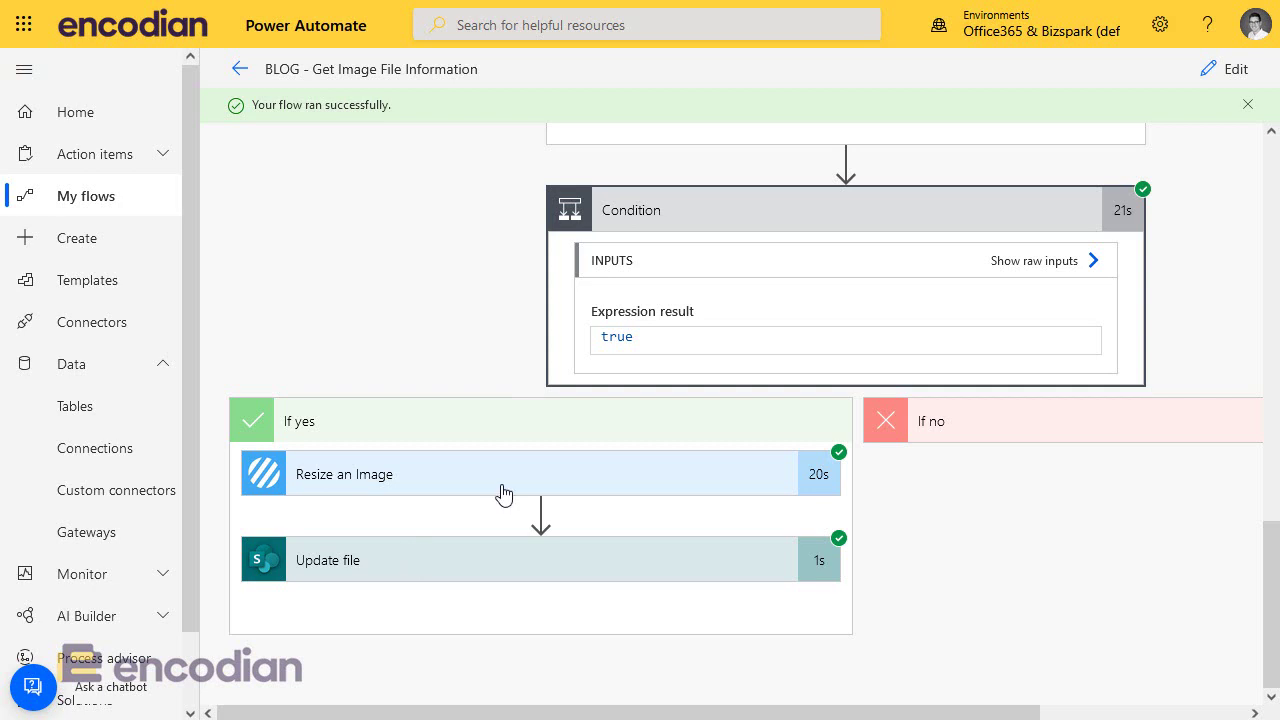
# Step: Edit the flow and replace Width in the Condition with the EXIF Data (JSON) output of Get Image Information
pyautogui.click(1236, 70)
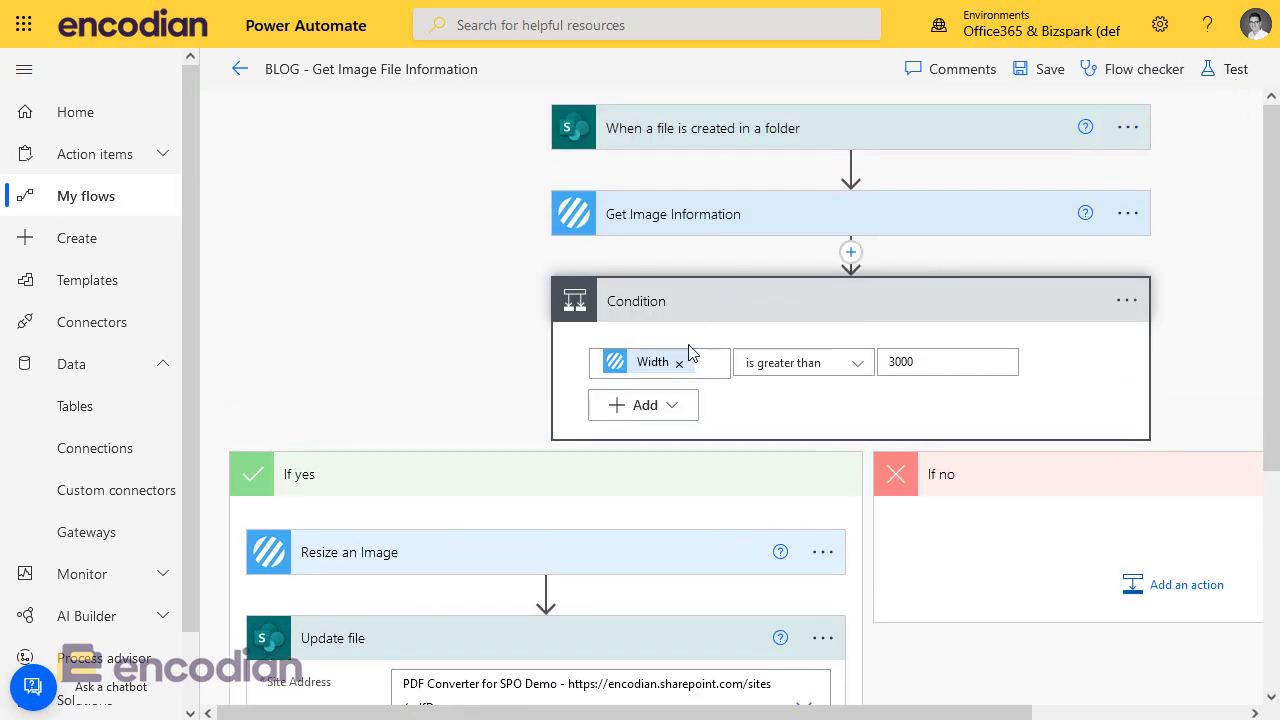
pyautogui.click(686, 368)
pyautogui.click(679, 363)
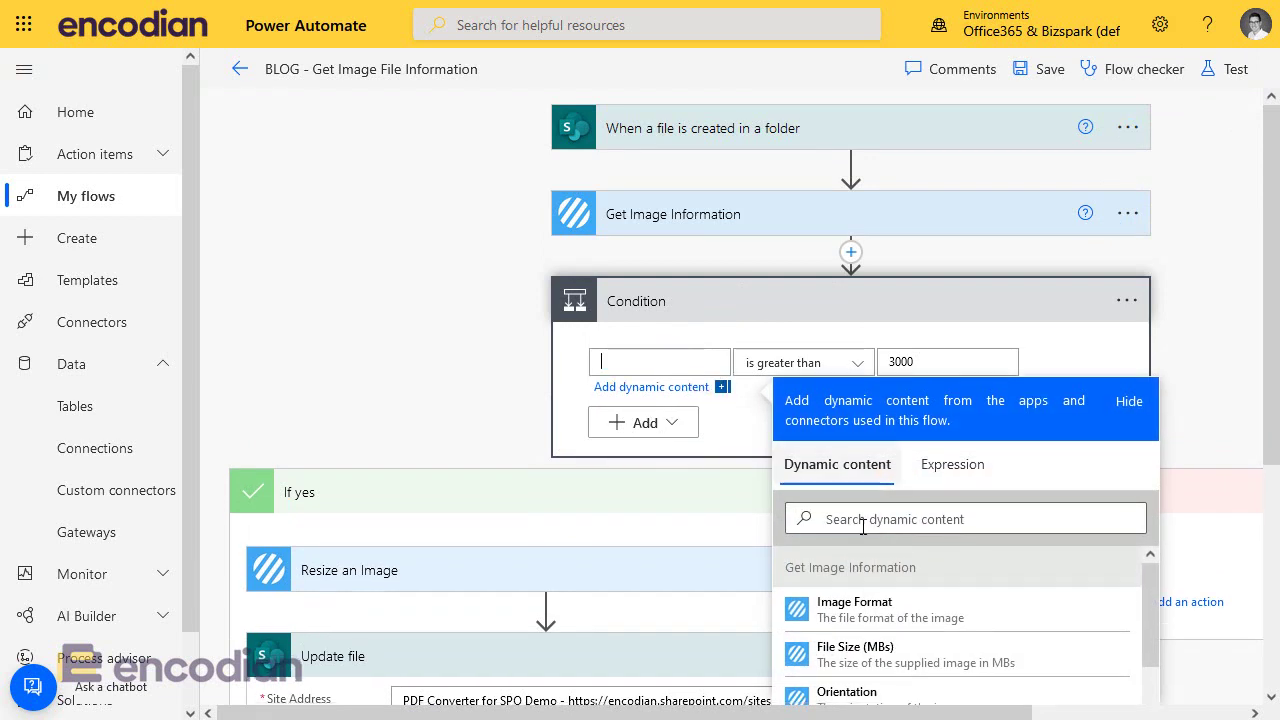
pyautogui.click(892, 519)
pyautogui.write('exif')
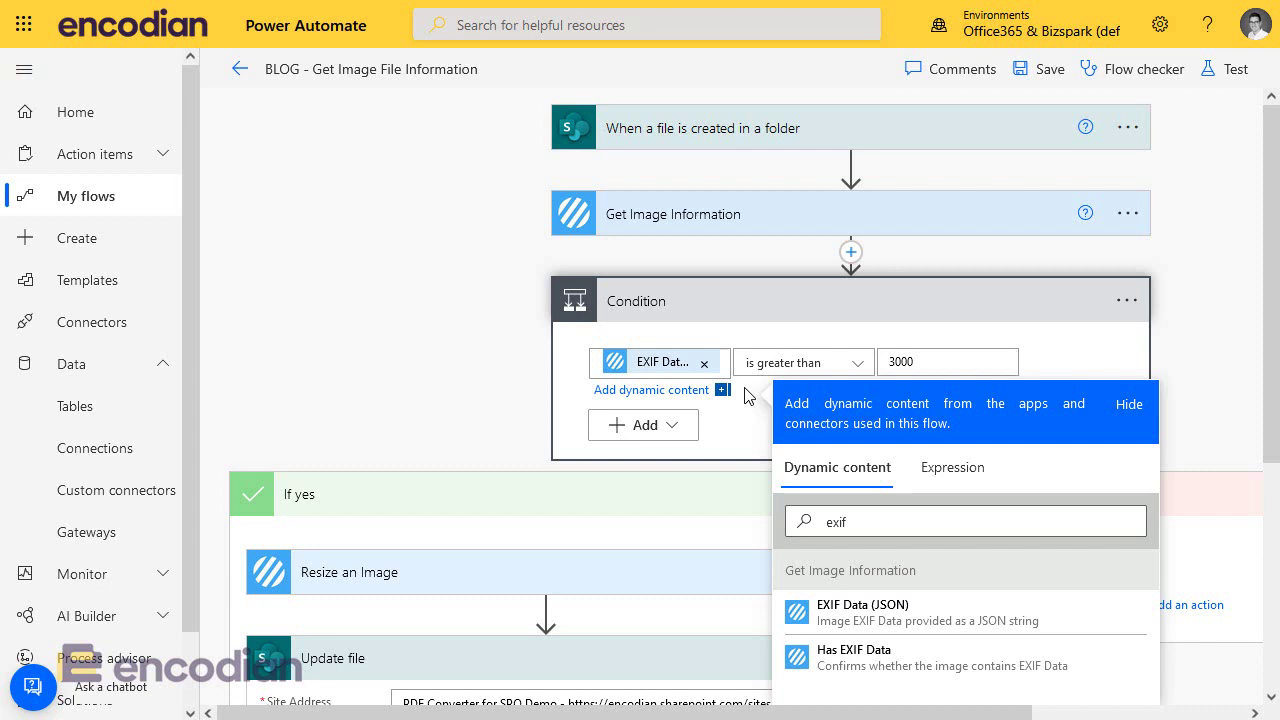
# Step: Set the Condition's operator to is equal to and its comparison value to true
pyautogui.click(829, 362)
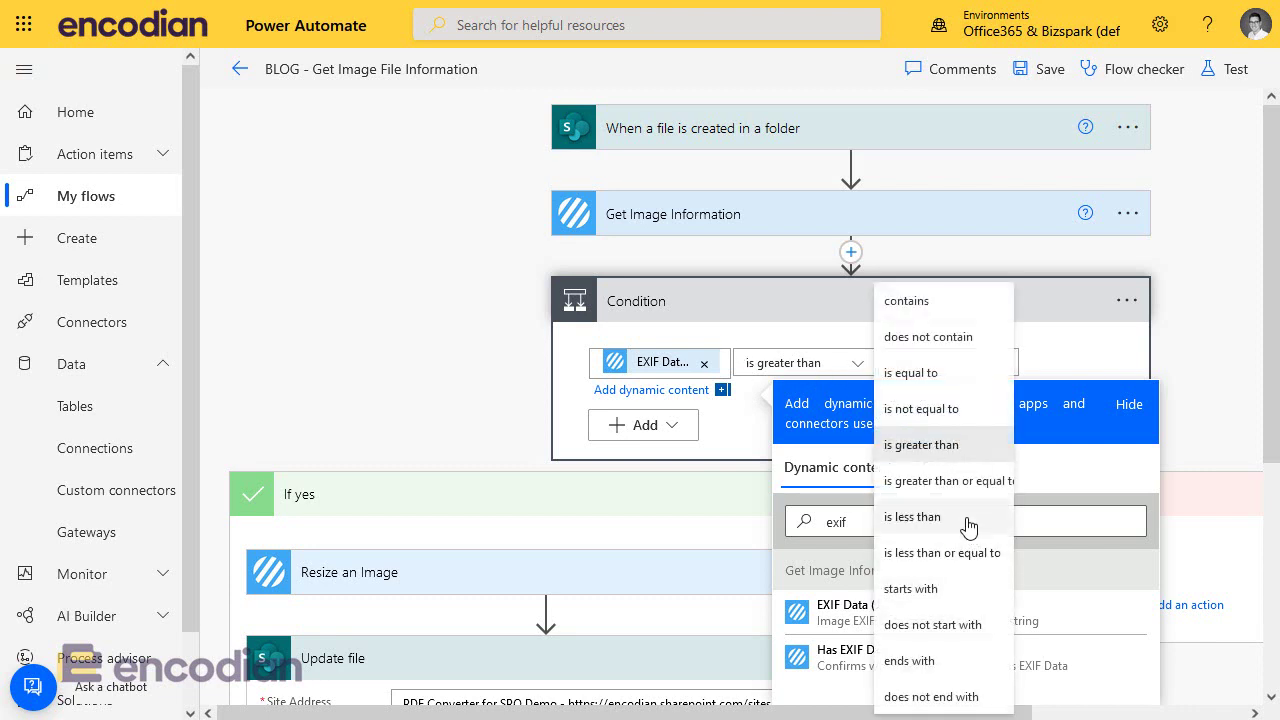
pyautogui.click(920, 372)
pyautogui.click(889, 361)
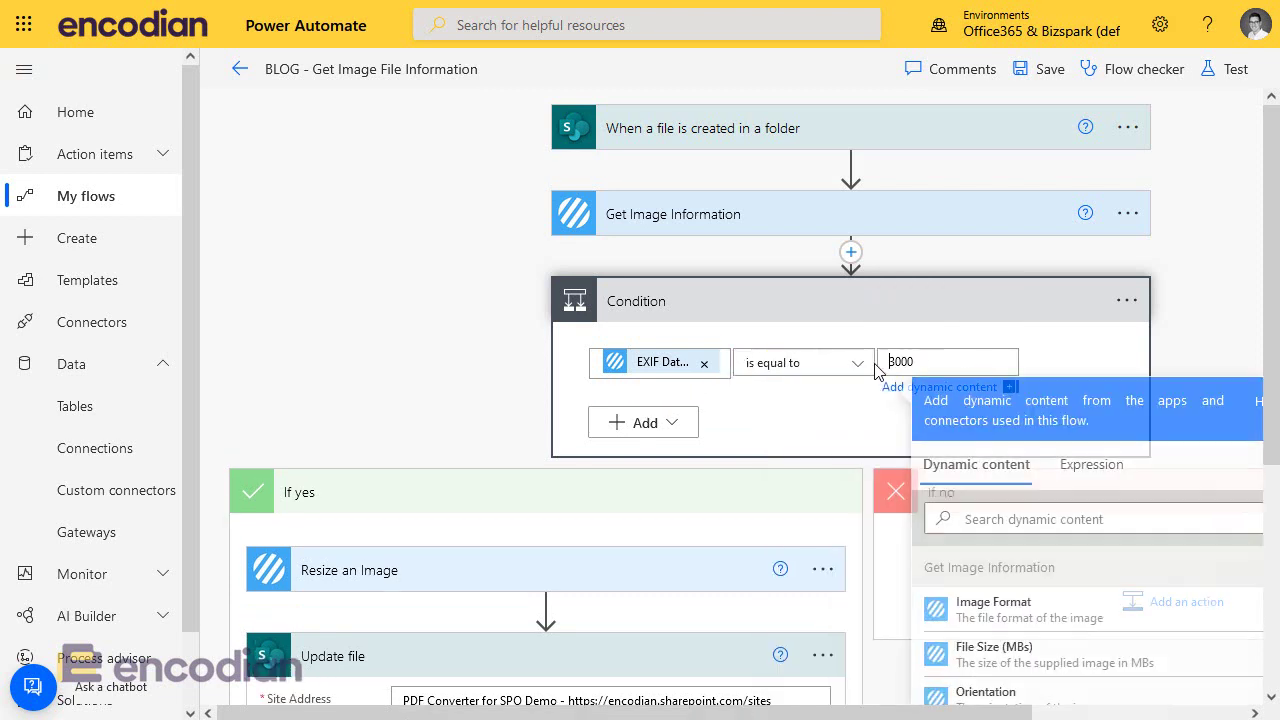
pyautogui.press('Delete')
pyautogui.press('Delete')
pyautogui.press('Delete')
pyautogui.press('Delete')
pyautogui.write('true')
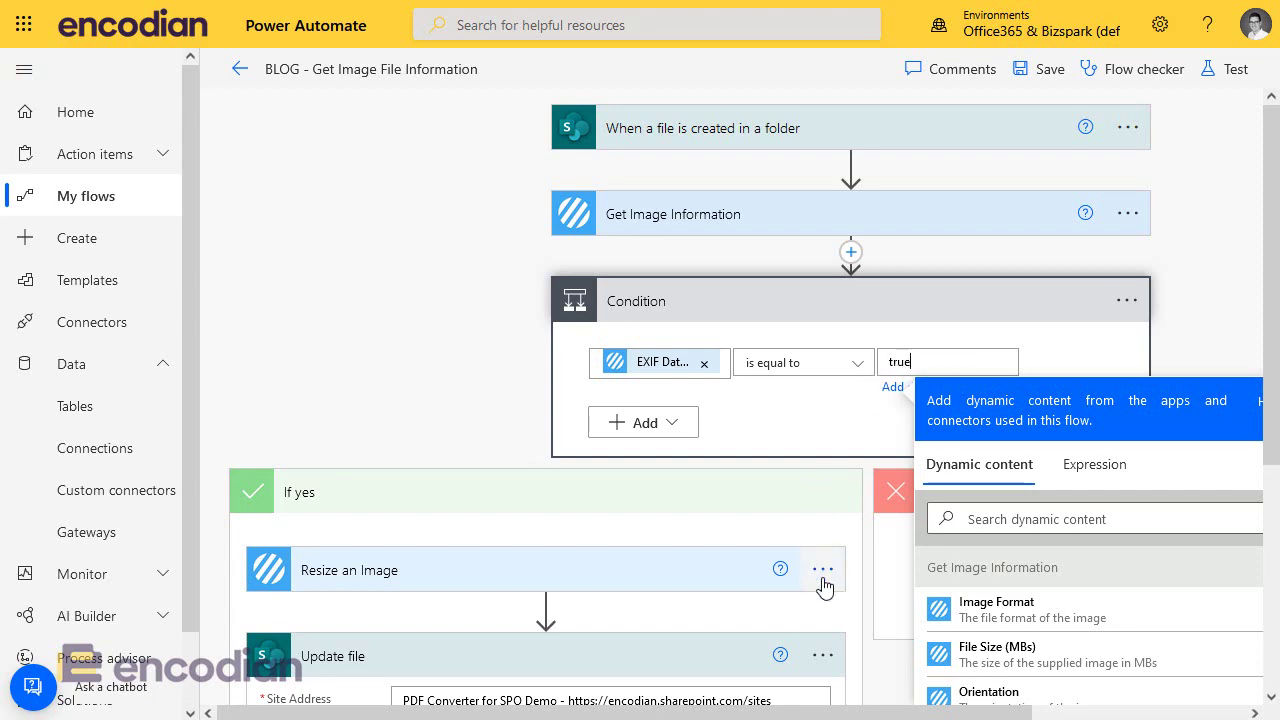
# Step: Delete the Resize an Image action from the If yes branch
pyautogui.click(822, 569)
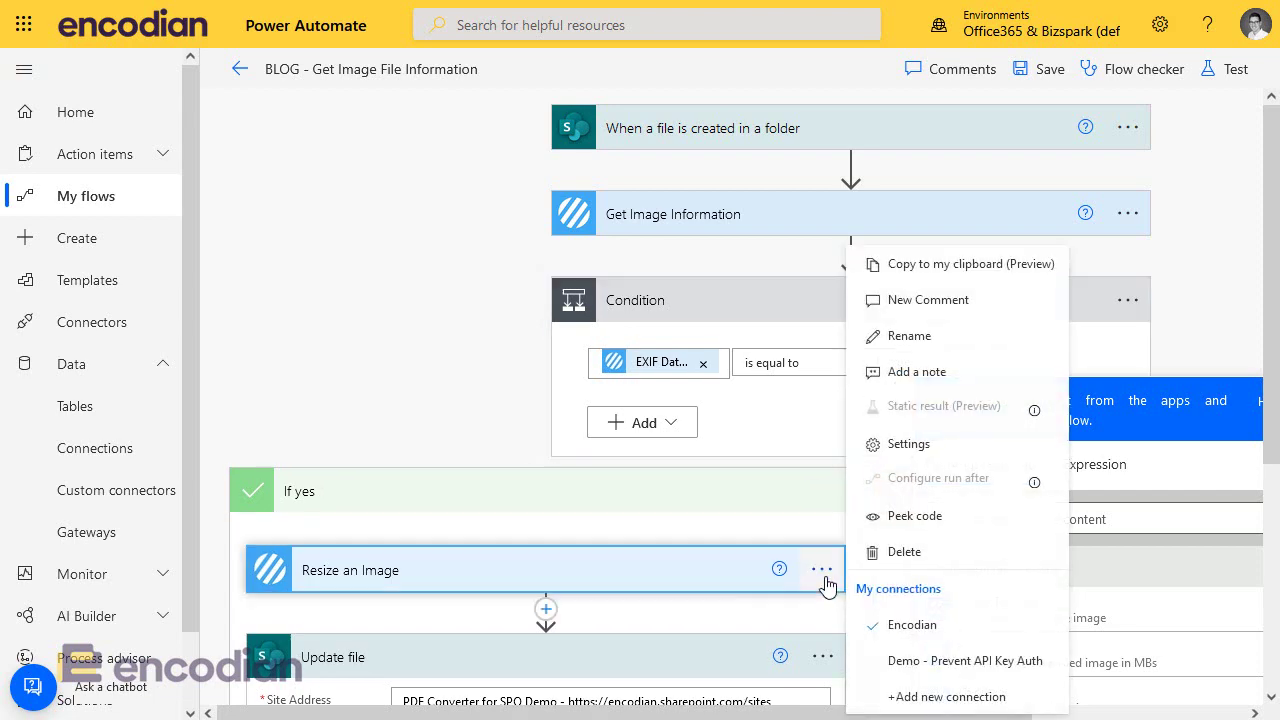
pyautogui.click(898, 553)
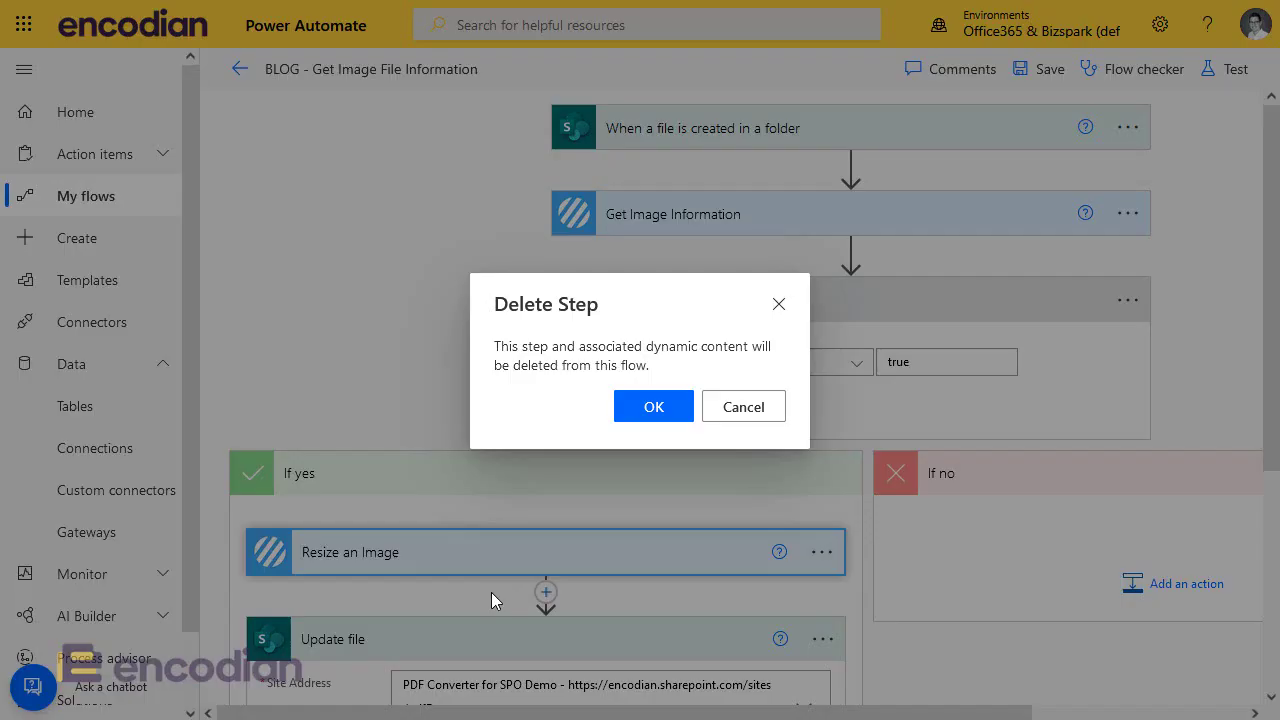
pyautogui.click(633, 424)
# Step: Add the Remove EXIF Tags from Image action from Encodian Prod Validation to the If yes branch and place it before Update file
pyautogui.scroll(-3, 560, 555)
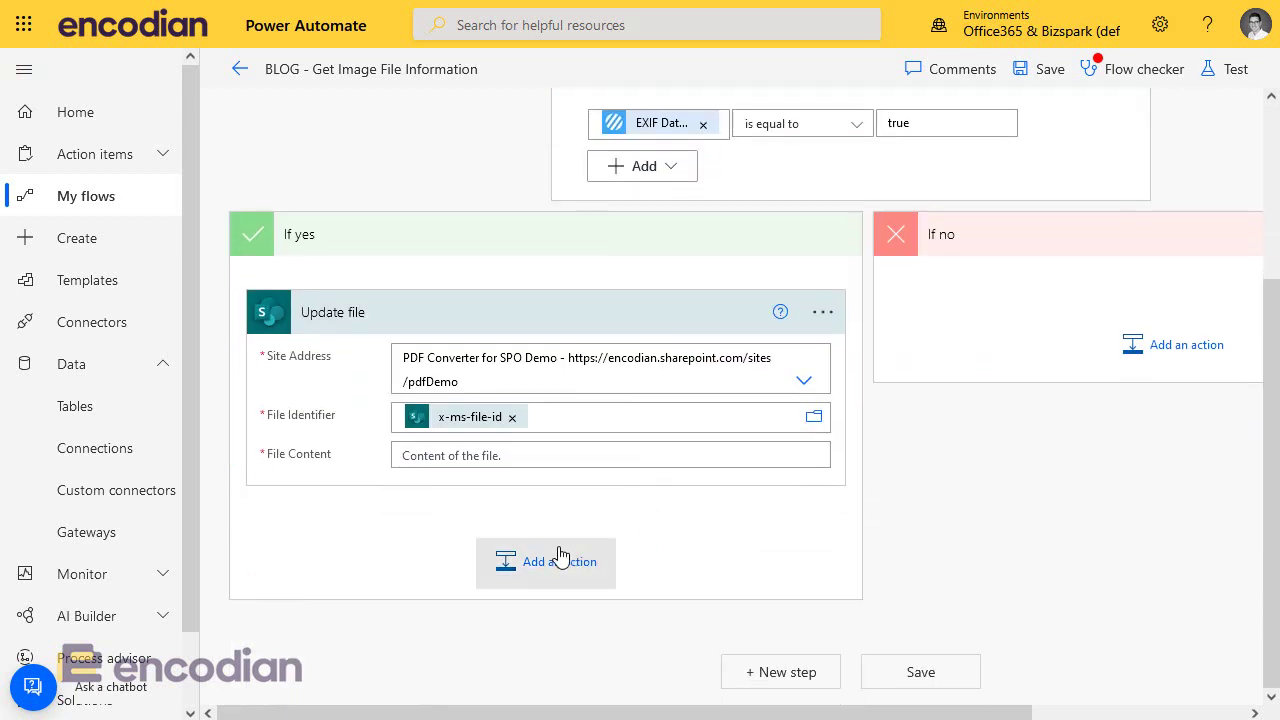
pyautogui.click(553, 570)
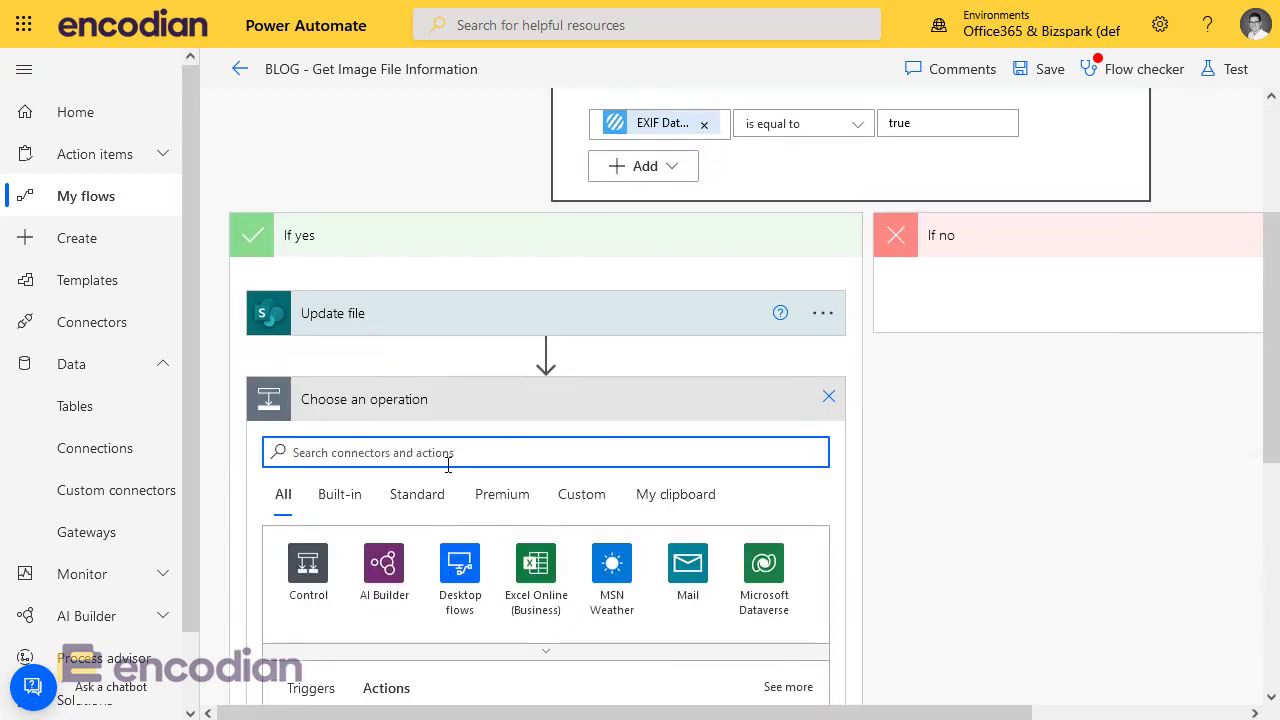
pyautogui.write('ge')
pyautogui.press('BackSpace')
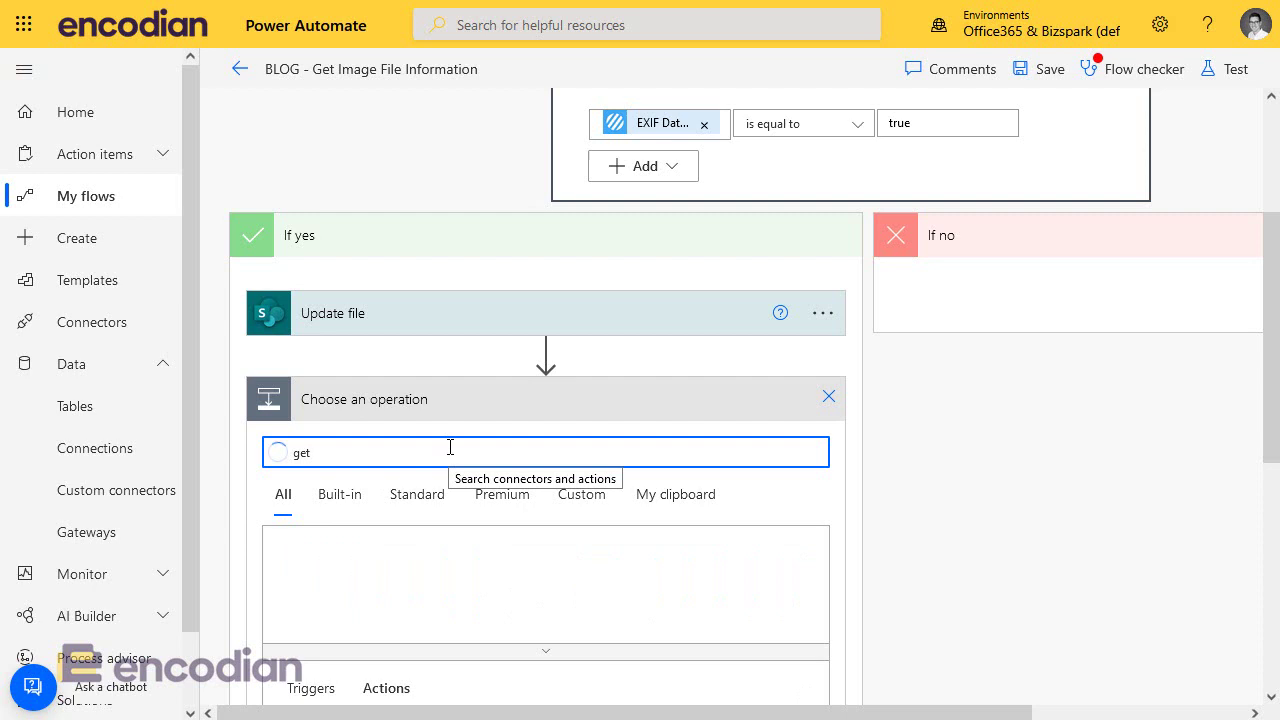
pyautogui.write('e')
pyautogui.press('BackSpace')
pyautogui.press('BackSpace')
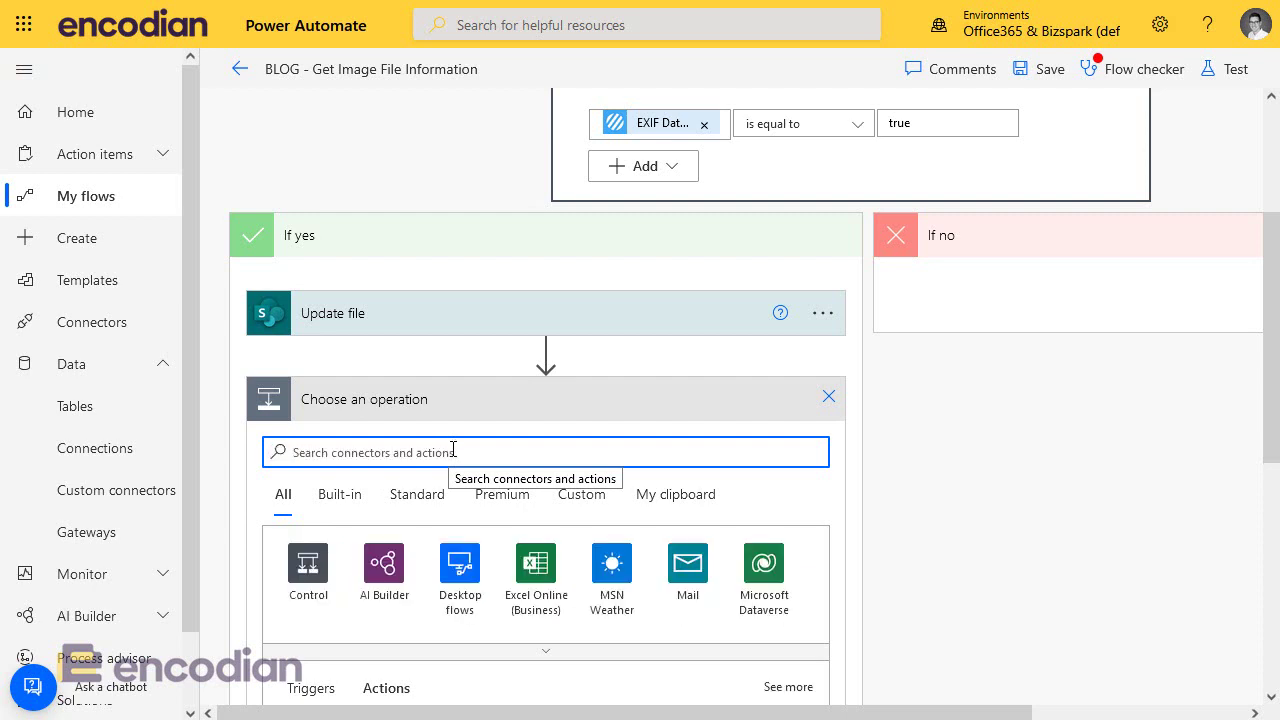
pyautogui.click(571, 497)
pyautogui.click(385, 570)
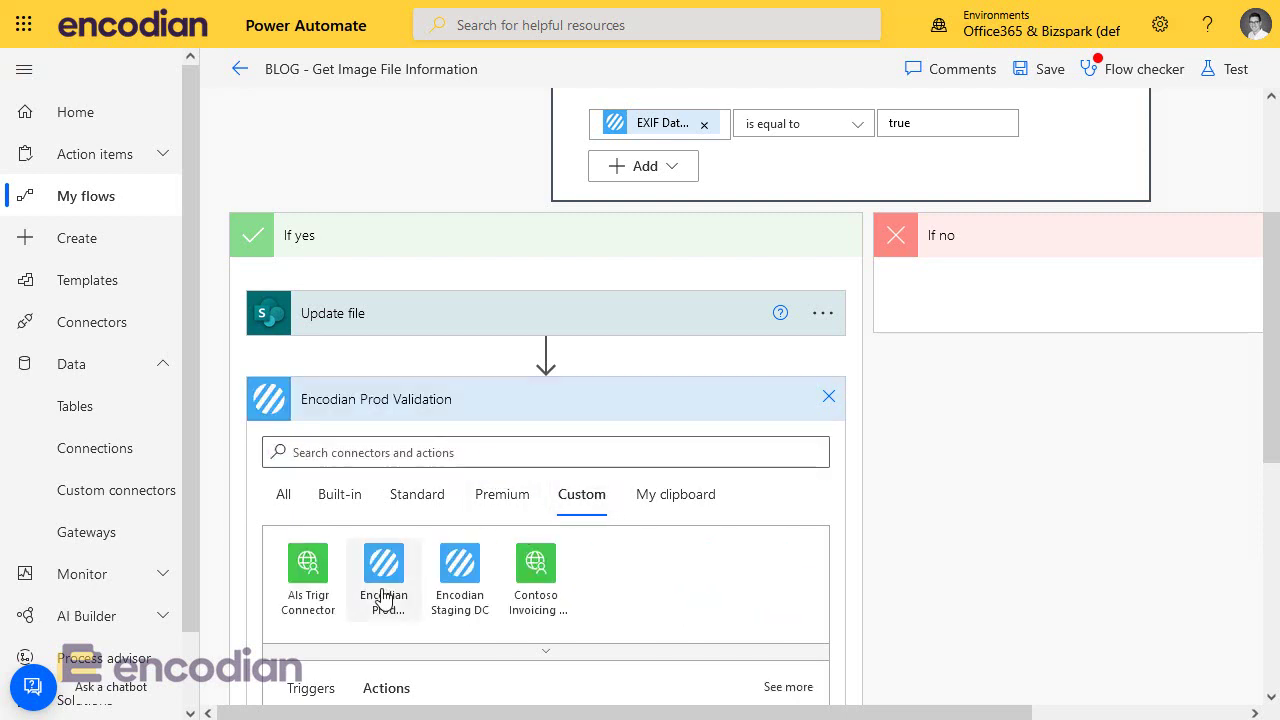
pyautogui.write('exif')
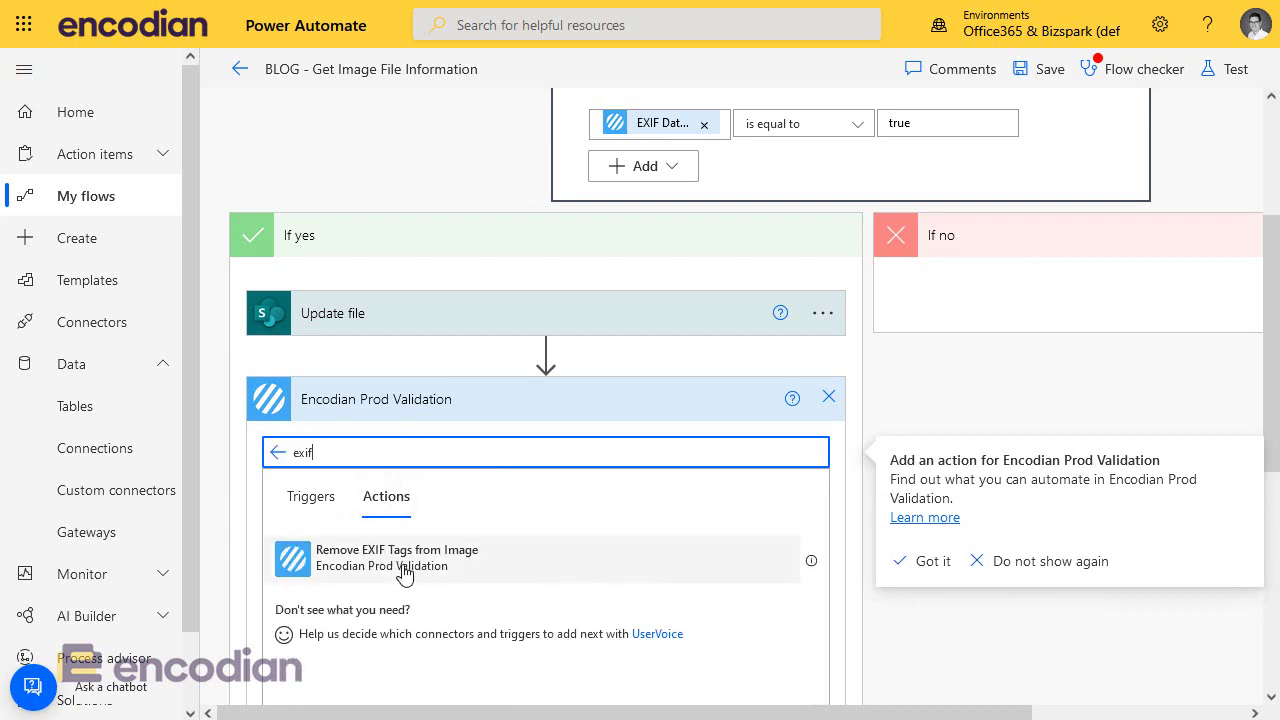
pyautogui.click(404, 570)
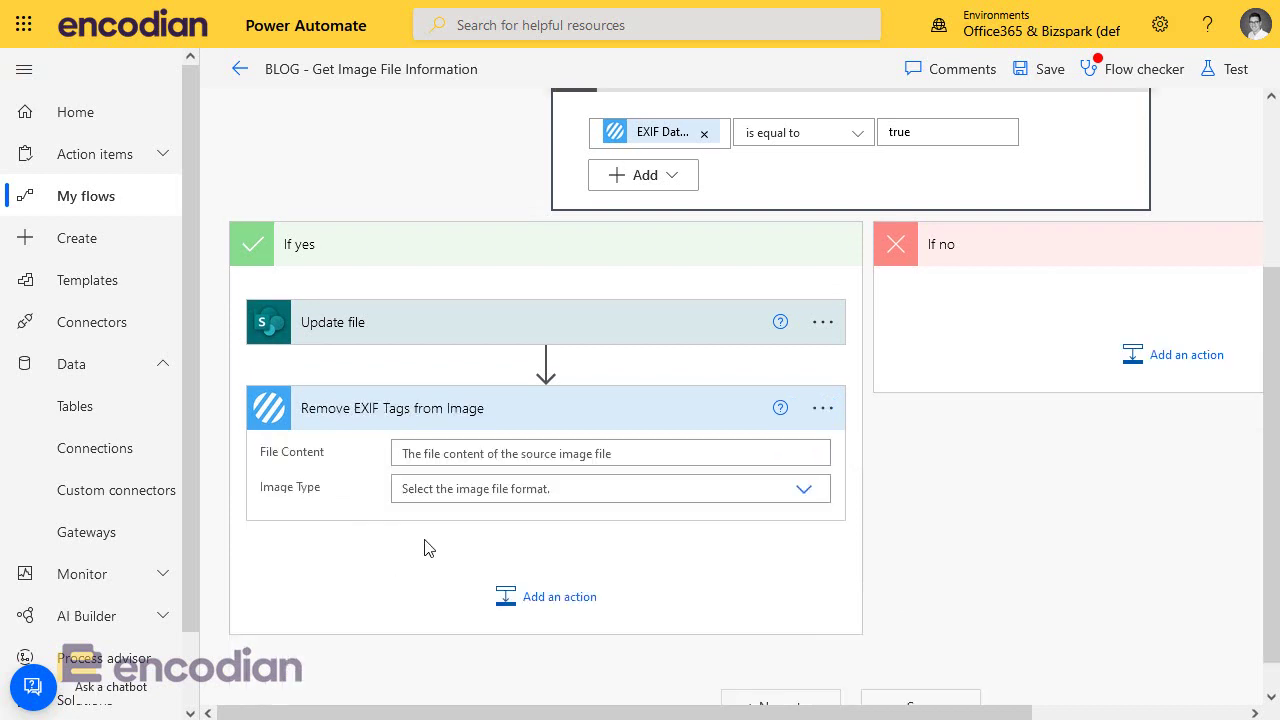
pyautogui.moveTo(545, 345); pyautogui.dragTo(543, 571)
# Step: Set Remove EXIF Tags from Image to use the trigger's File Content and the JPG image type
pyautogui.click(470, 367)
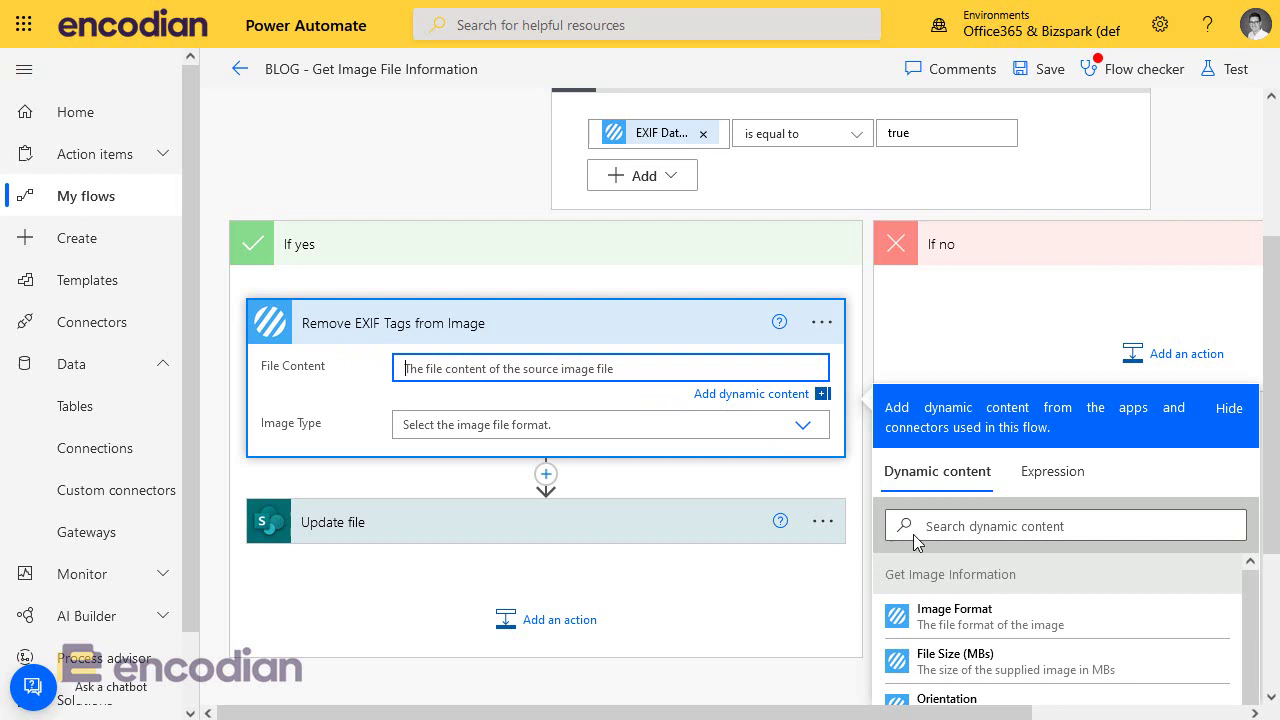
pyautogui.click(1050, 524)
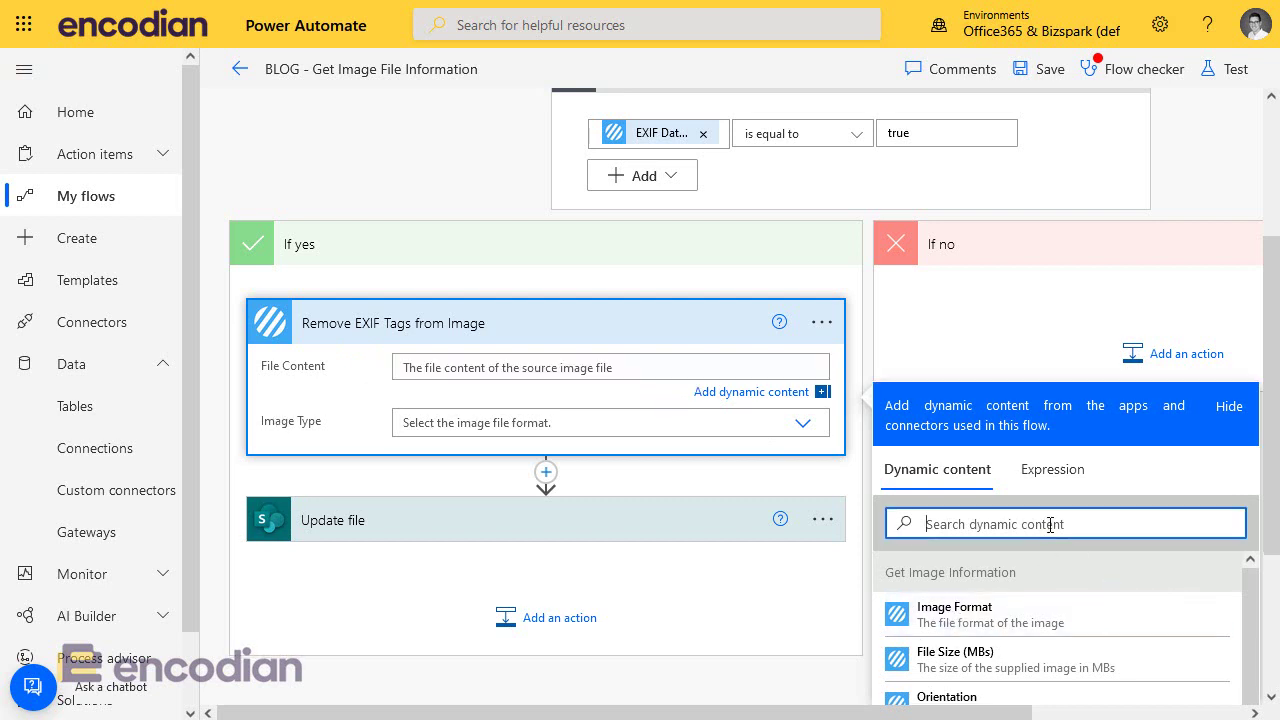
pyautogui.write('content')
pyautogui.click(1080, 660)
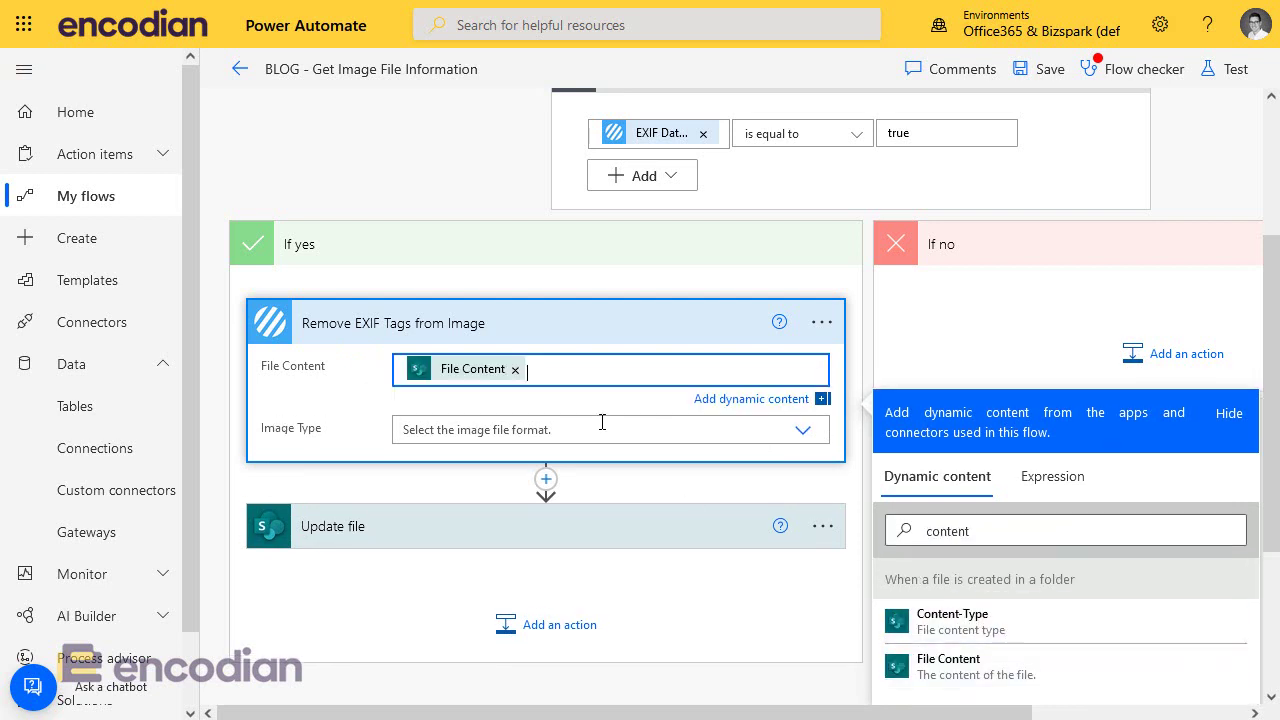
pyautogui.click(452, 427)
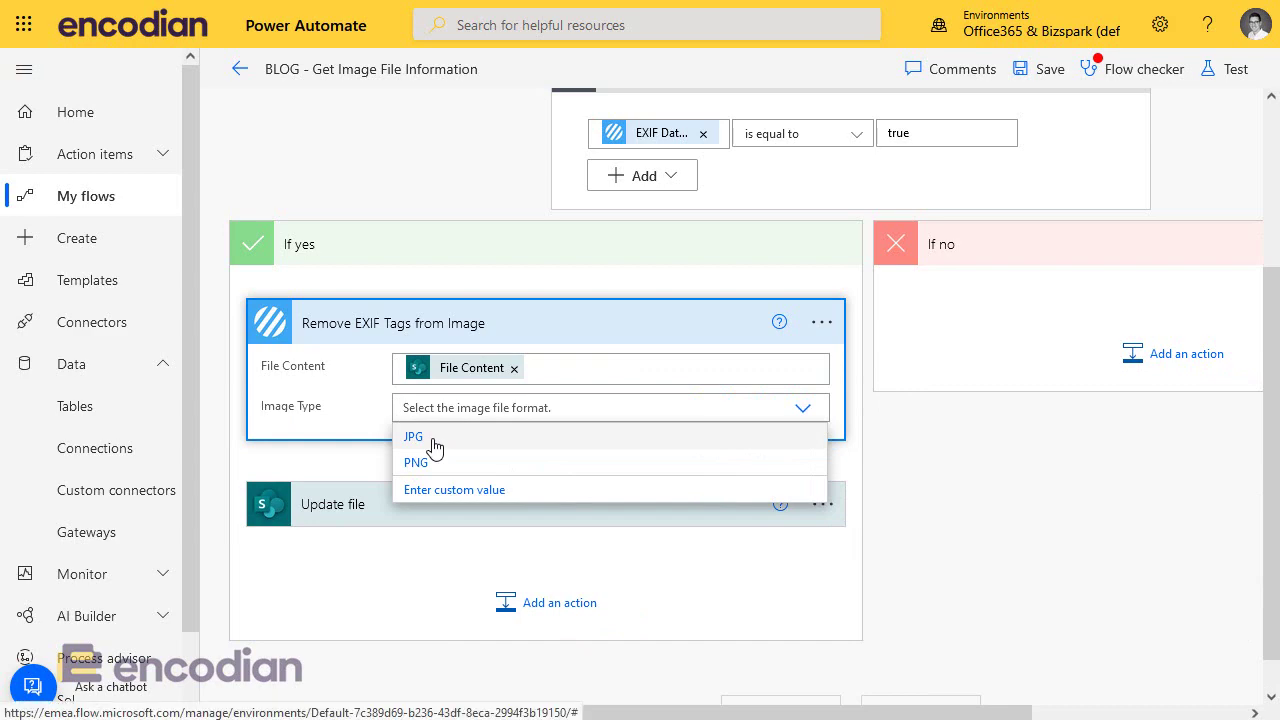
pyautogui.click(434, 446)
# Step: Set the File Content of Update file to the File Content output of Remove EXIF Tags from Image
pyautogui.click(531, 510)
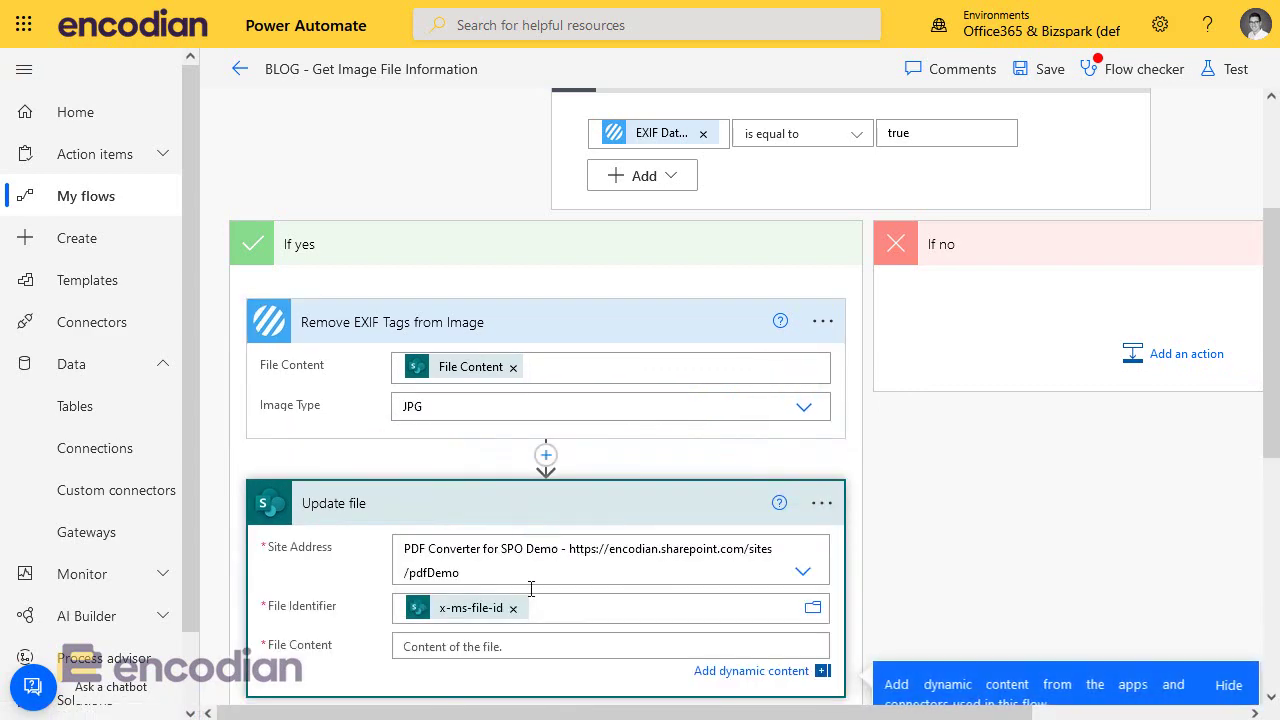
pyautogui.click(505, 652)
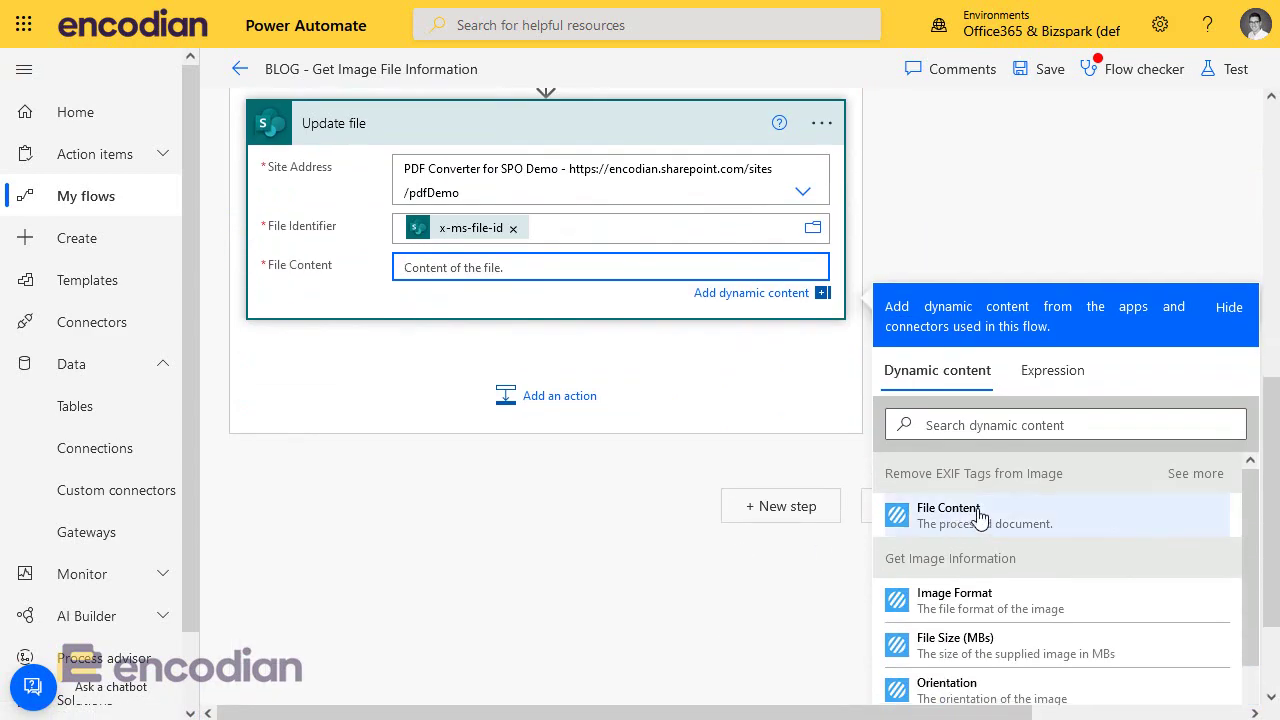
pyautogui.click(980, 517)
# Step: Save the flow and start a test, triggering it by uploading an image to the Blog - Get Image Information folder in SharePoint
pyautogui.scroll(4, 343, 329)
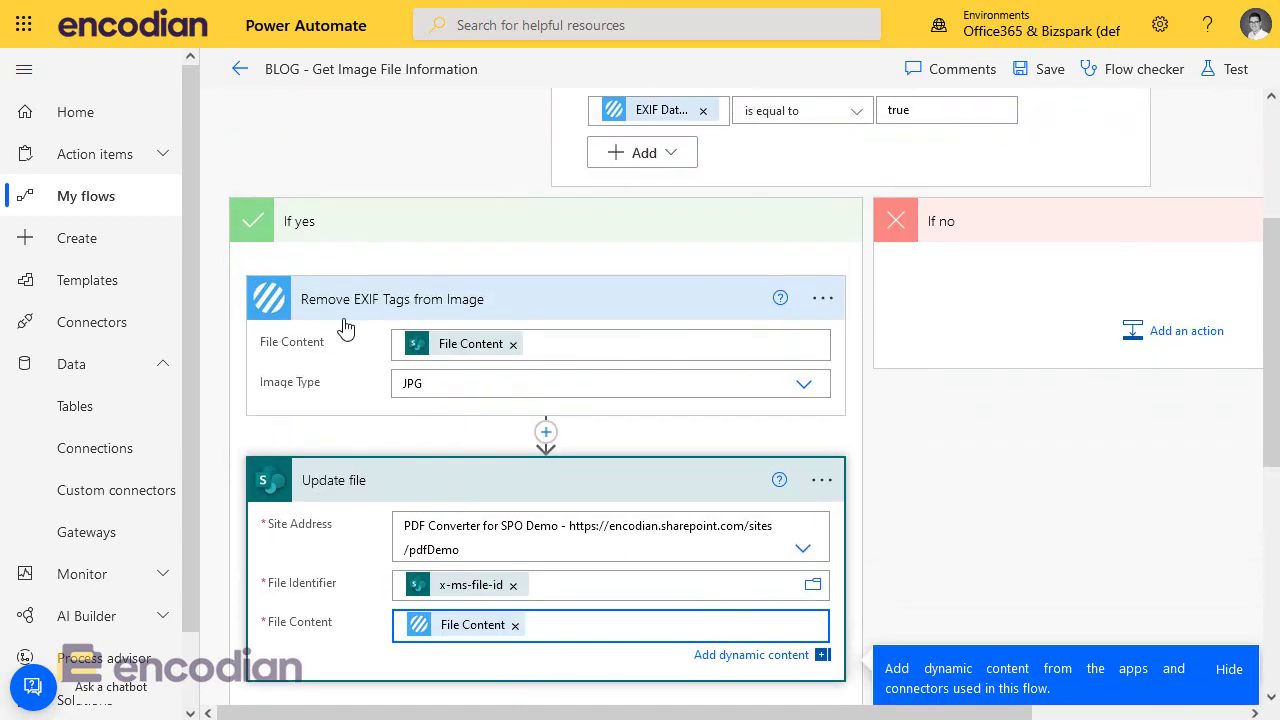
pyautogui.scroll(3, 1060, 522)
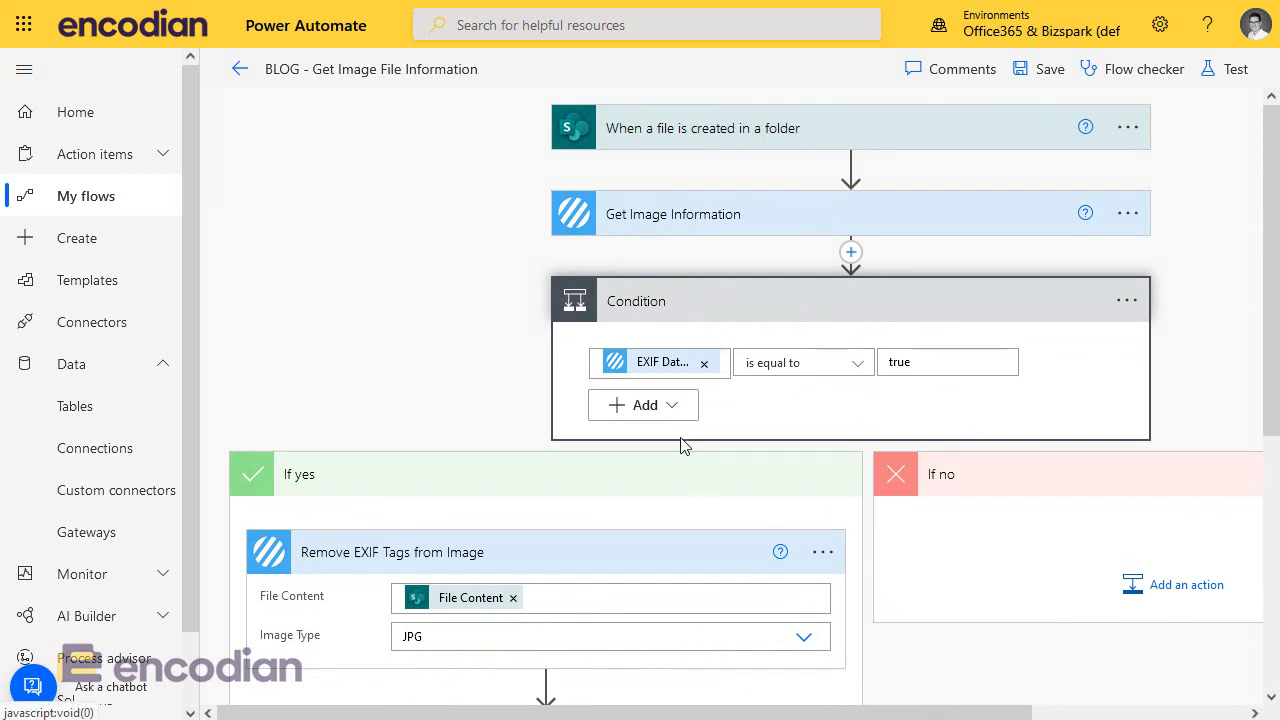
pyautogui.scroll(-4, 519, 598)
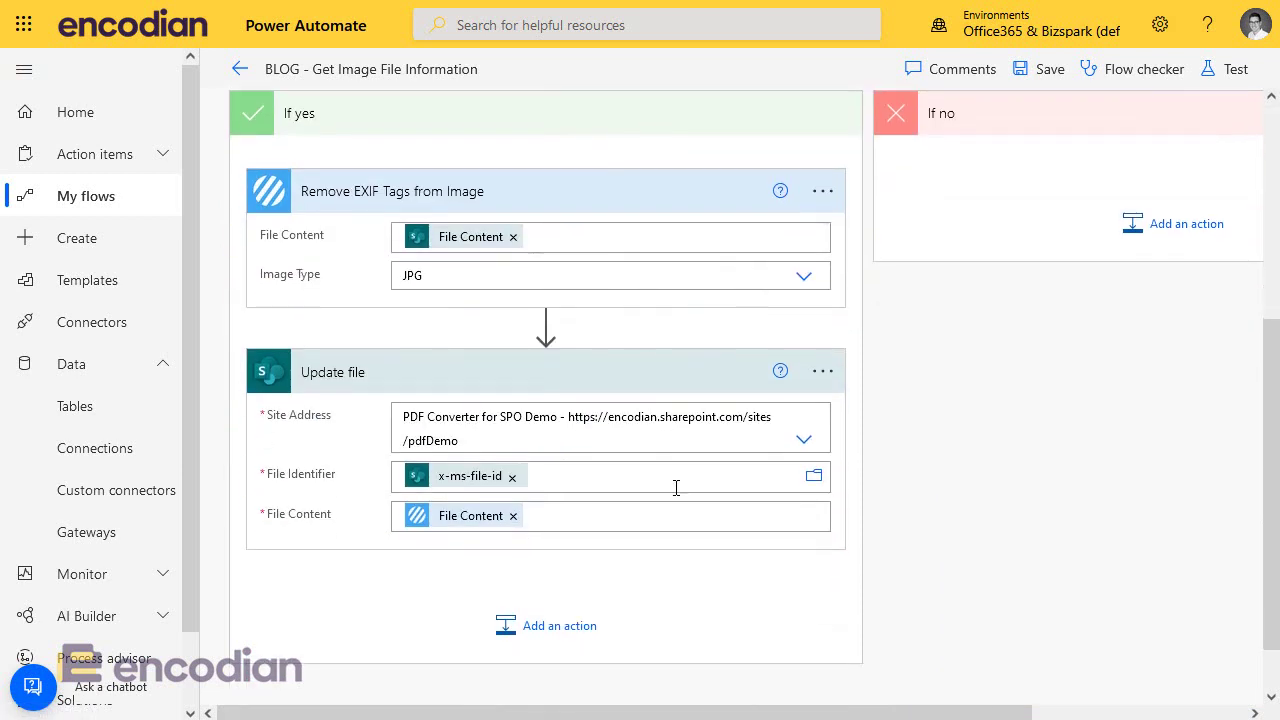
pyautogui.scroll(3, 618, 470)
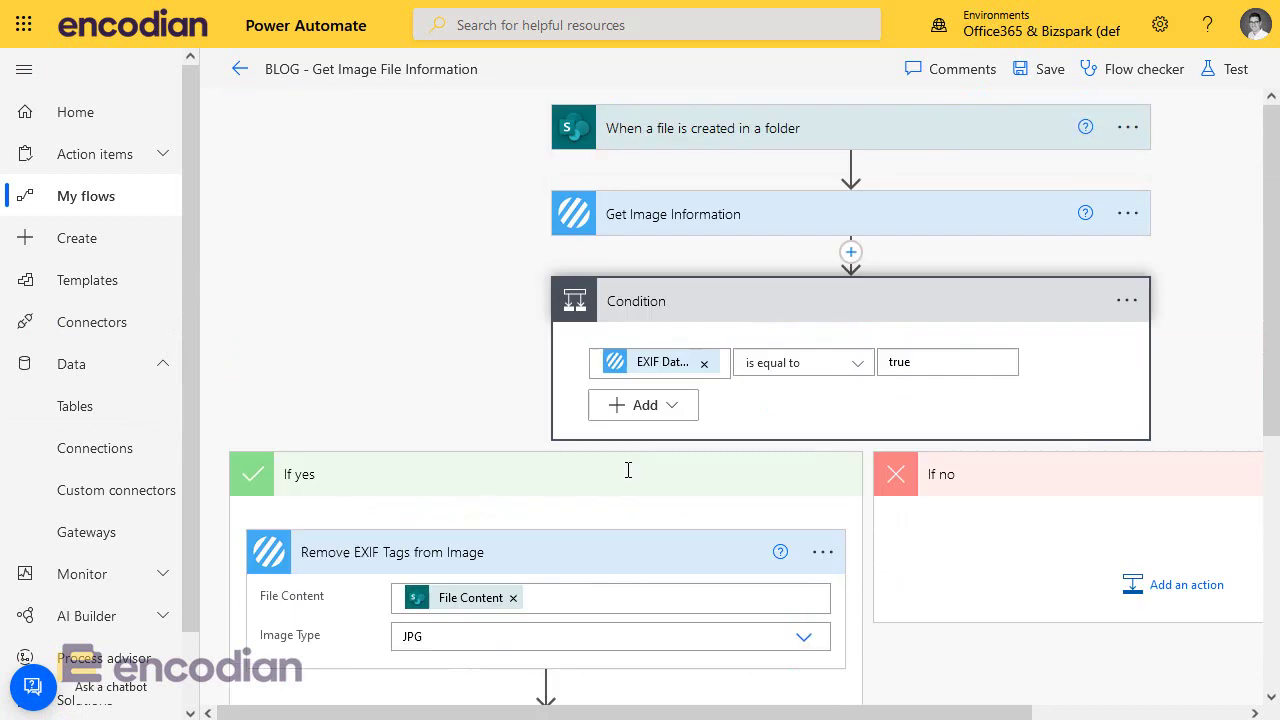
pyautogui.click(1051, 80)
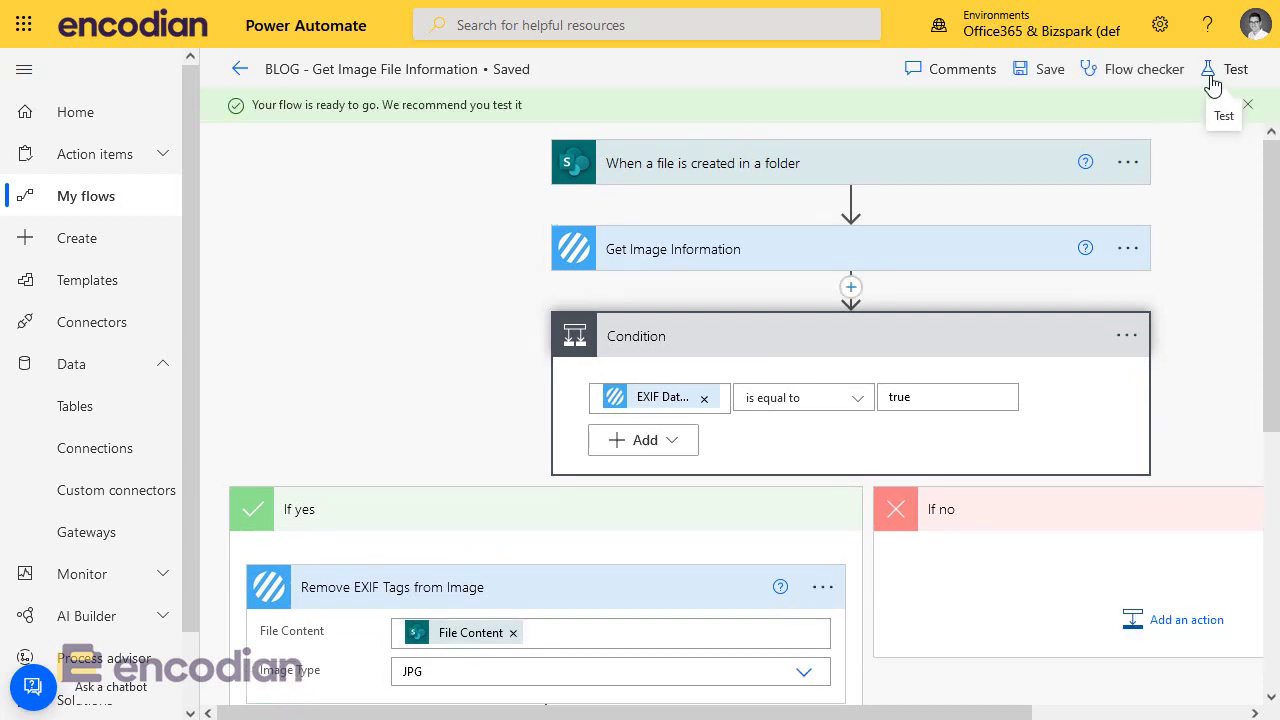
pyautogui.click(1212, 74)
pyautogui.click(1002, 688)
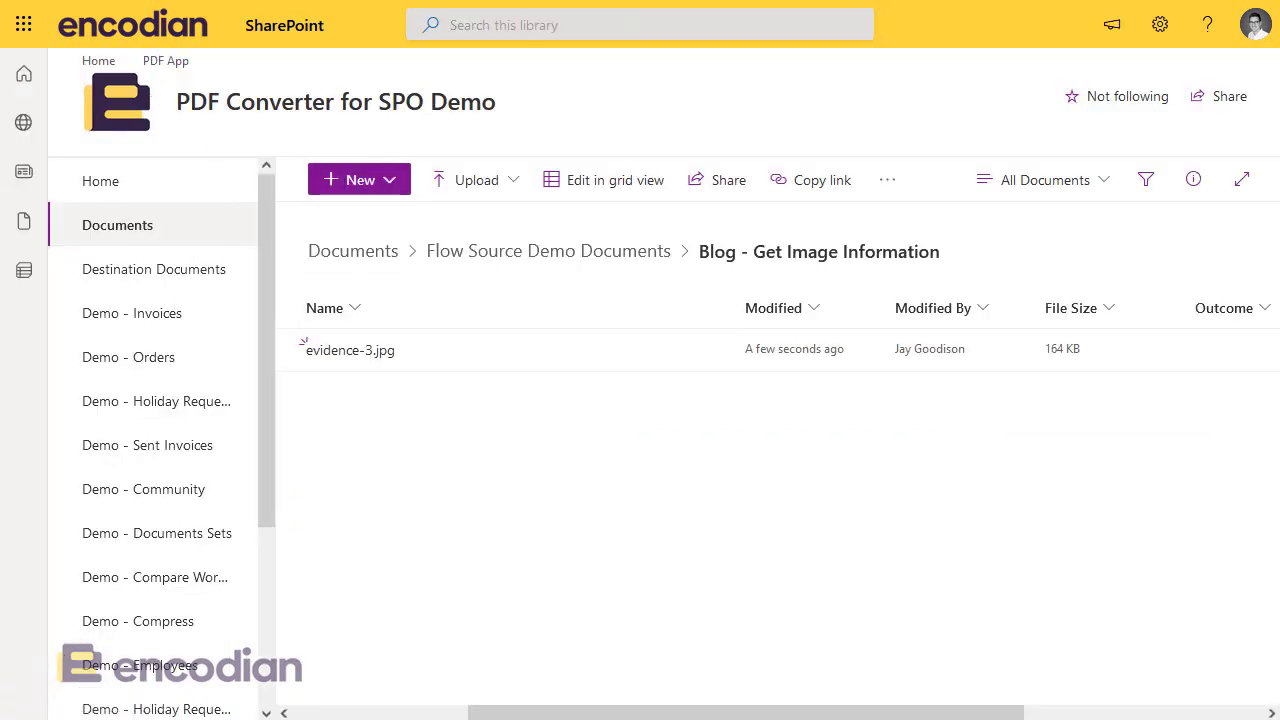
pyautogui.moveTo(562, 552); pyautogui.dragTo(433, 555)
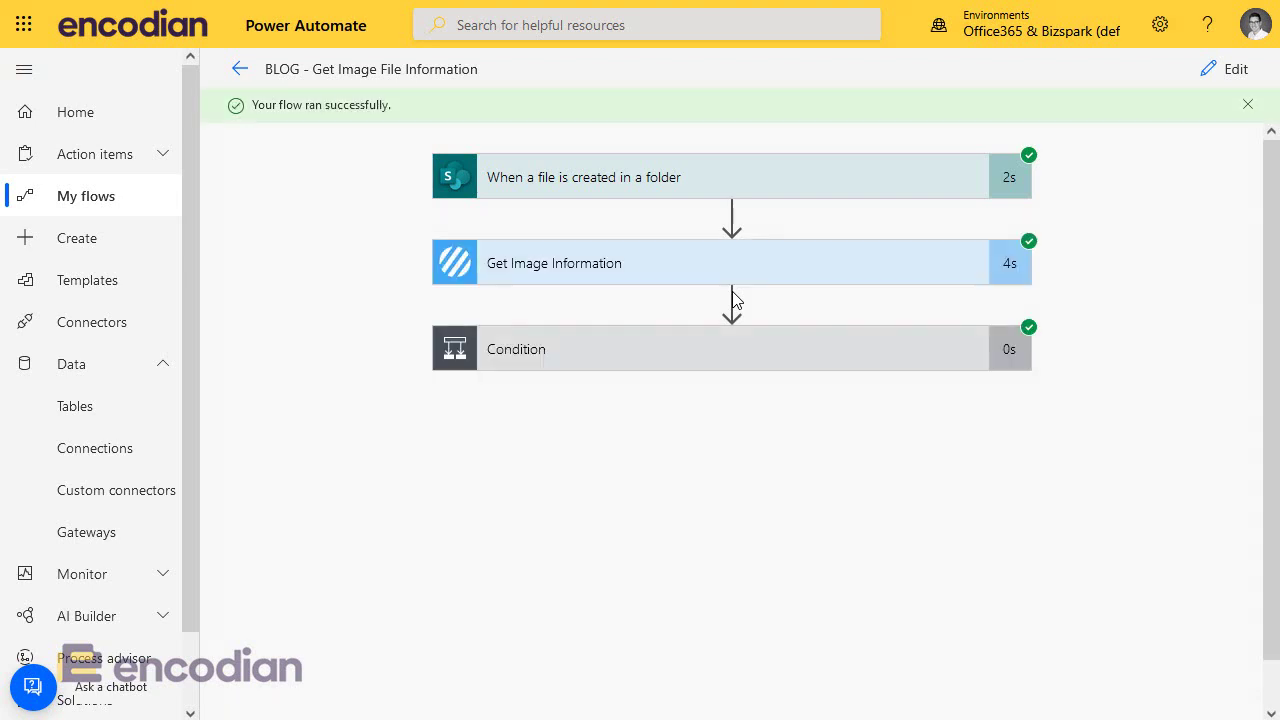
# Step: Check the Condition's expression result in the test run, and open the flow's 28-day run history
pyautogui.click(600, 362)
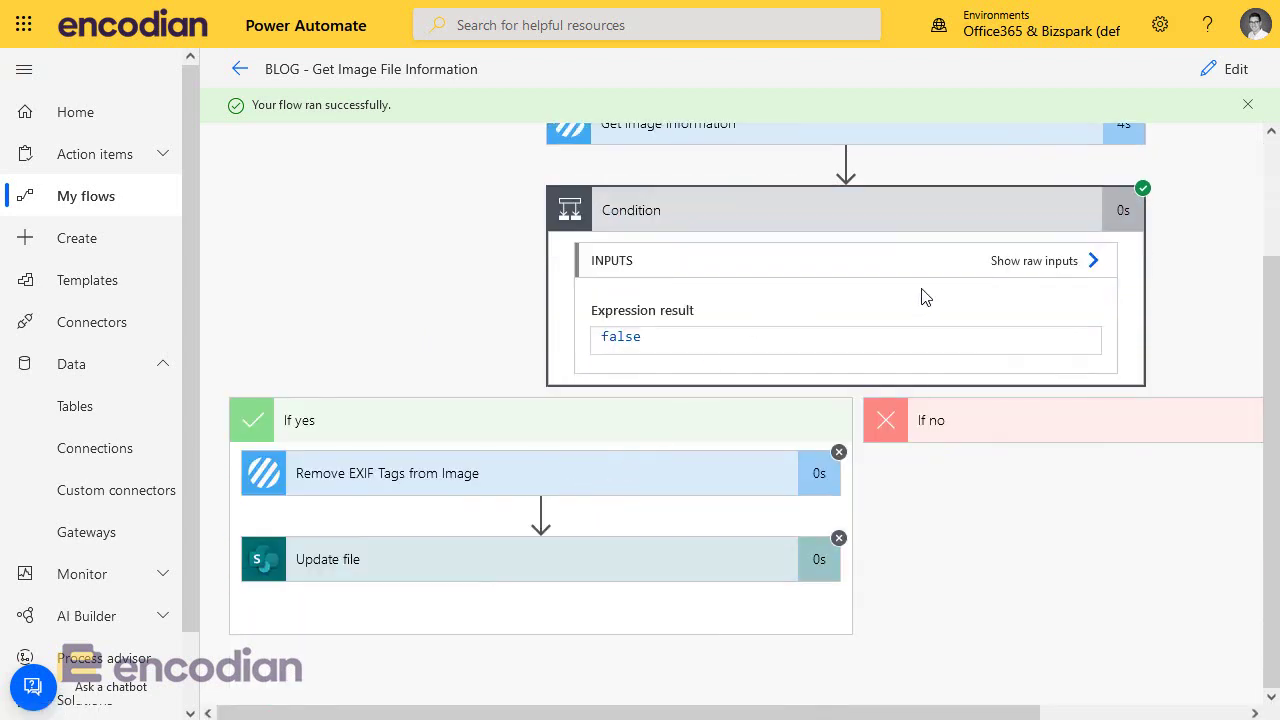
pyautogui.scroll(2, 1170, 330)
pyautogui.click(1222, 76)
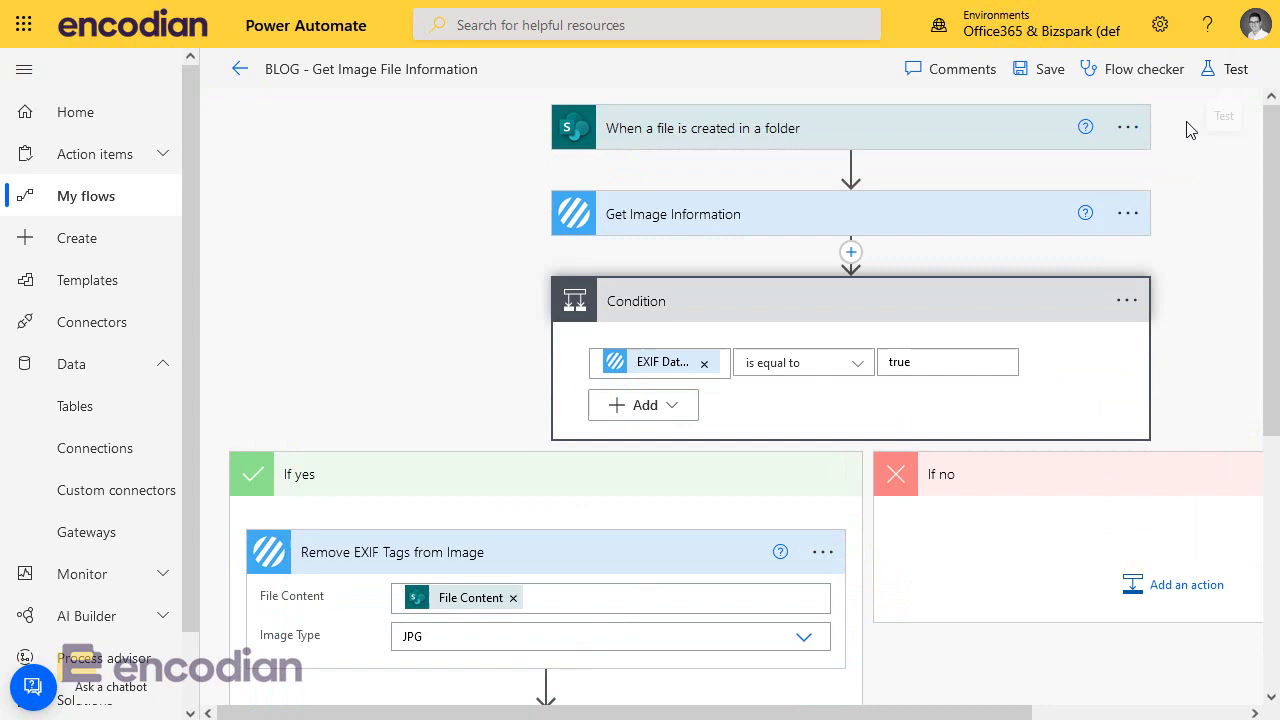
pyautogui.click(245, 72)
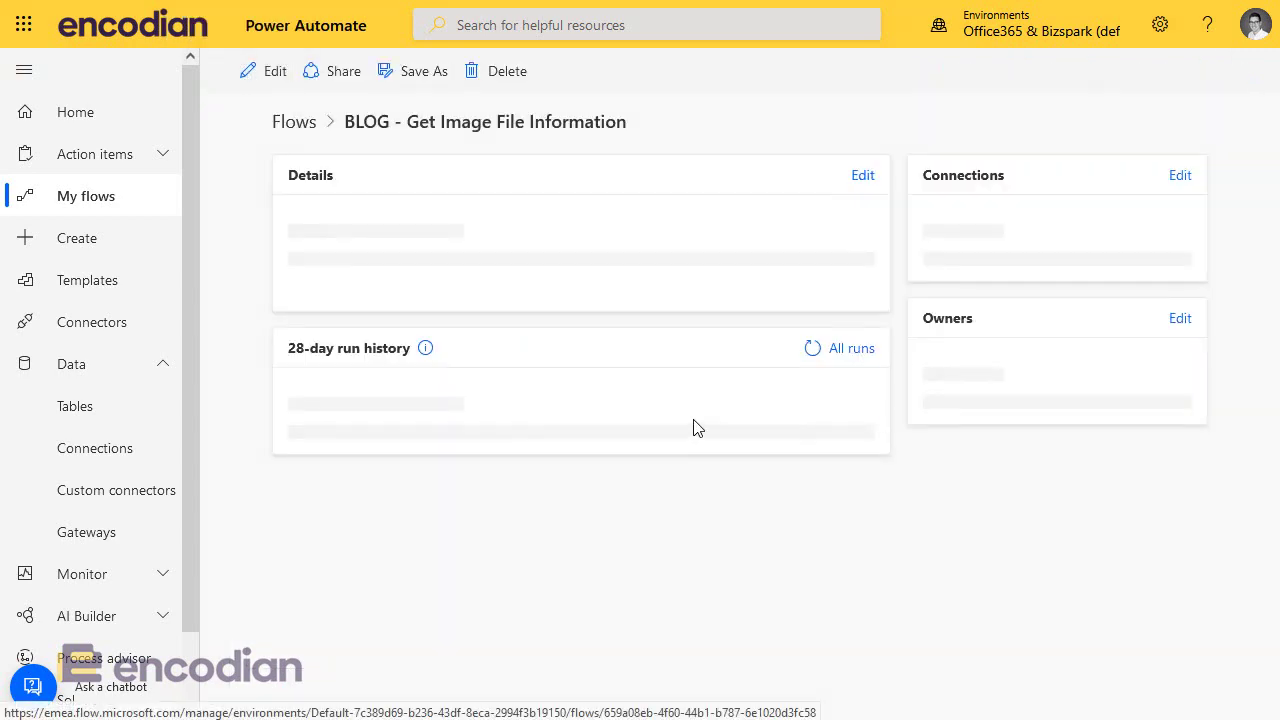
pyautogui.scroll(-3, 478, 600)
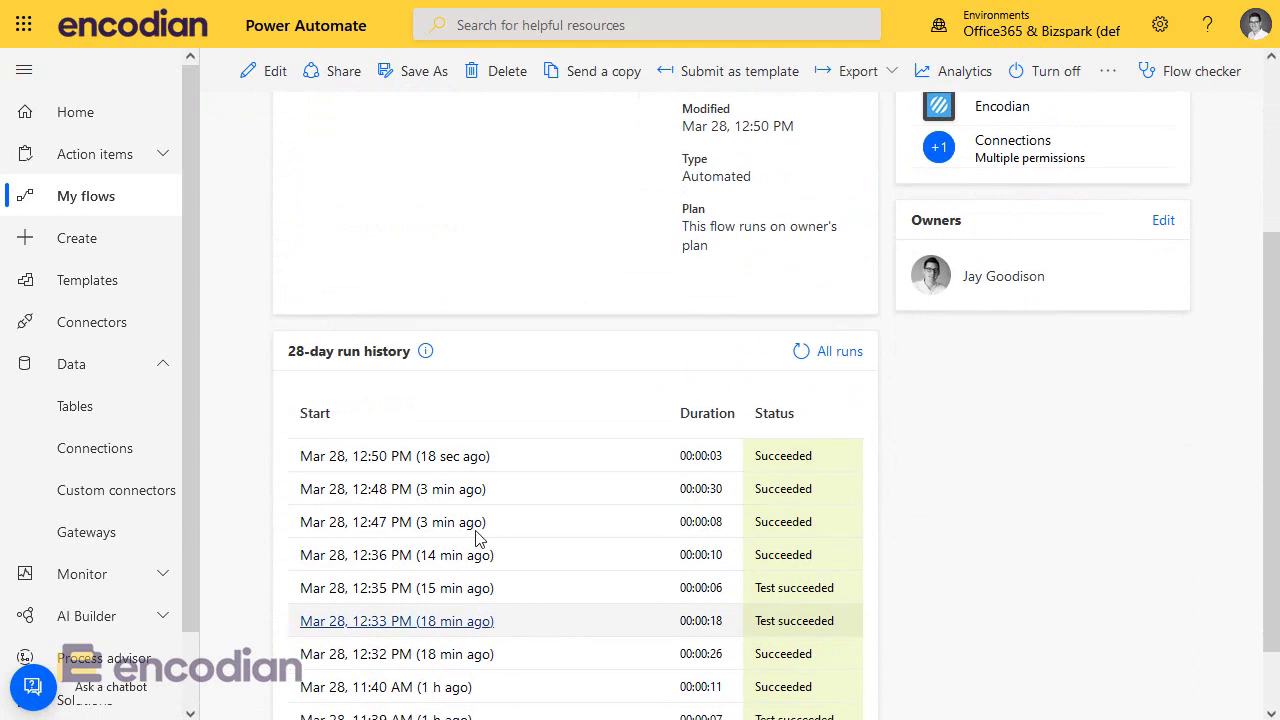
# Step: Open the most recent run of the flow and inspect its Condition result and branches
pyautogui.click(471, 456)
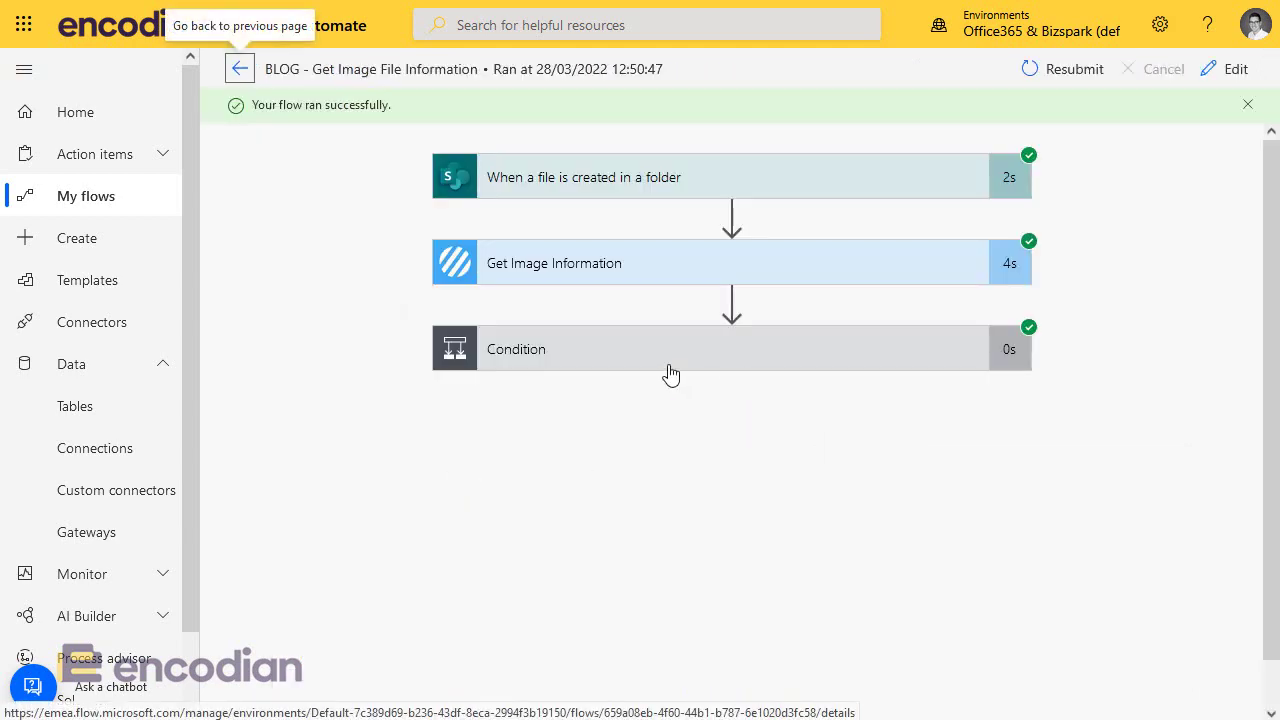
pyautogui.click(666, 372)
pyautogui.scroll(-2, 797, 430)
pyautogui.scroll(2, 794, 434)
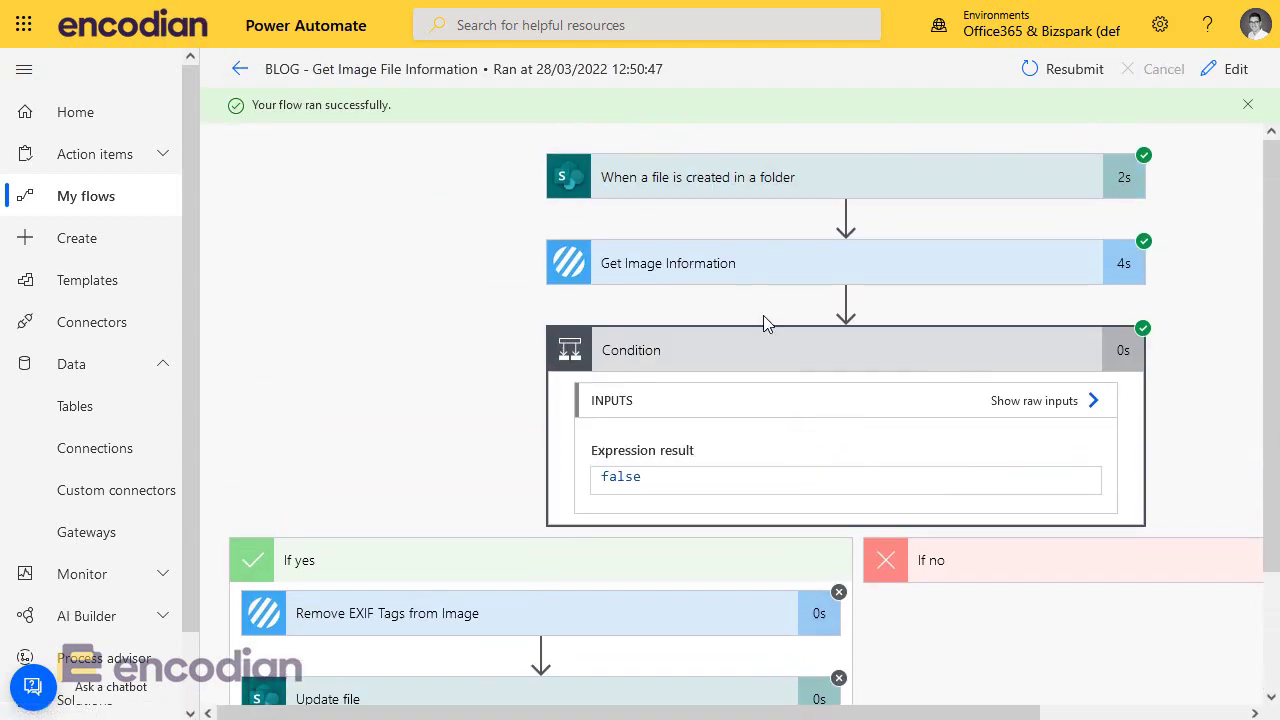
# Step: Copy the Has EXIF Data value from the outputs of Get Image Information in this run
pyautogui.click(753, 277)
pyautogui.scroll(-4, 869, 481)
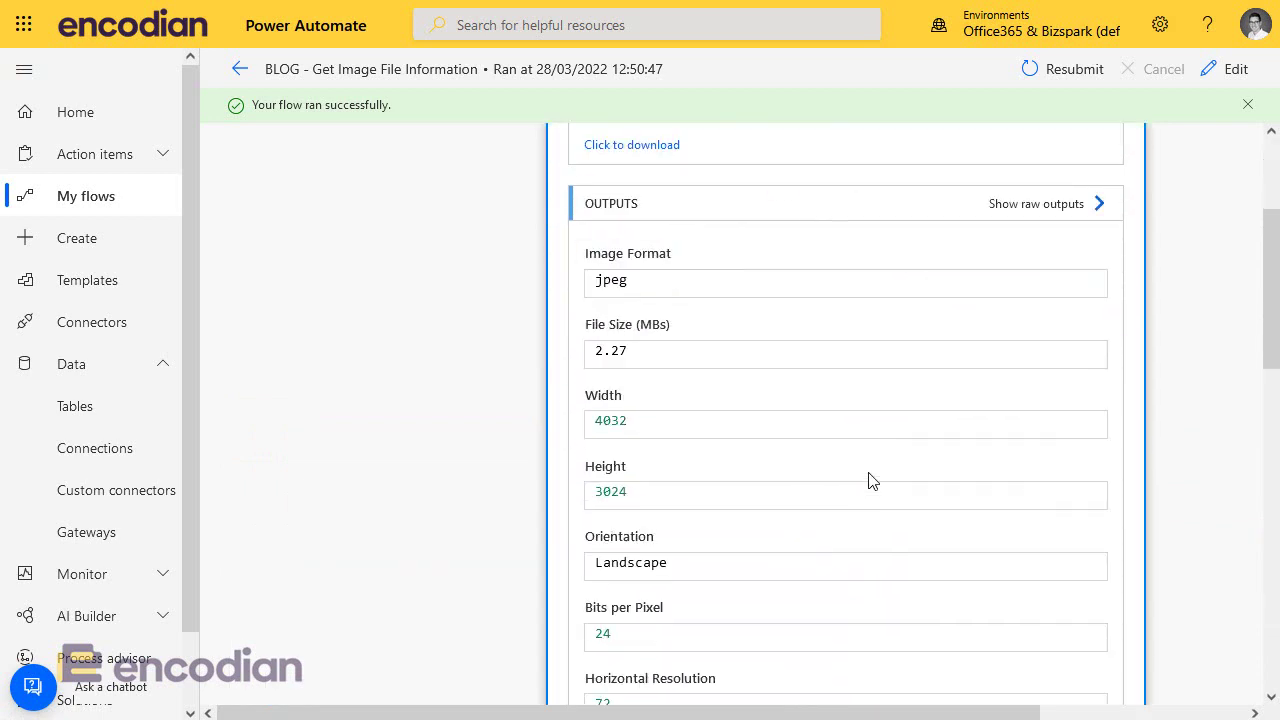
pyautogui.scroll(-1, 627, 427)
pyautogui.moveTo(628, 376); pyautogui.dragTo(542, 383)
pyautogui.hotkey('ctrl', 'c')
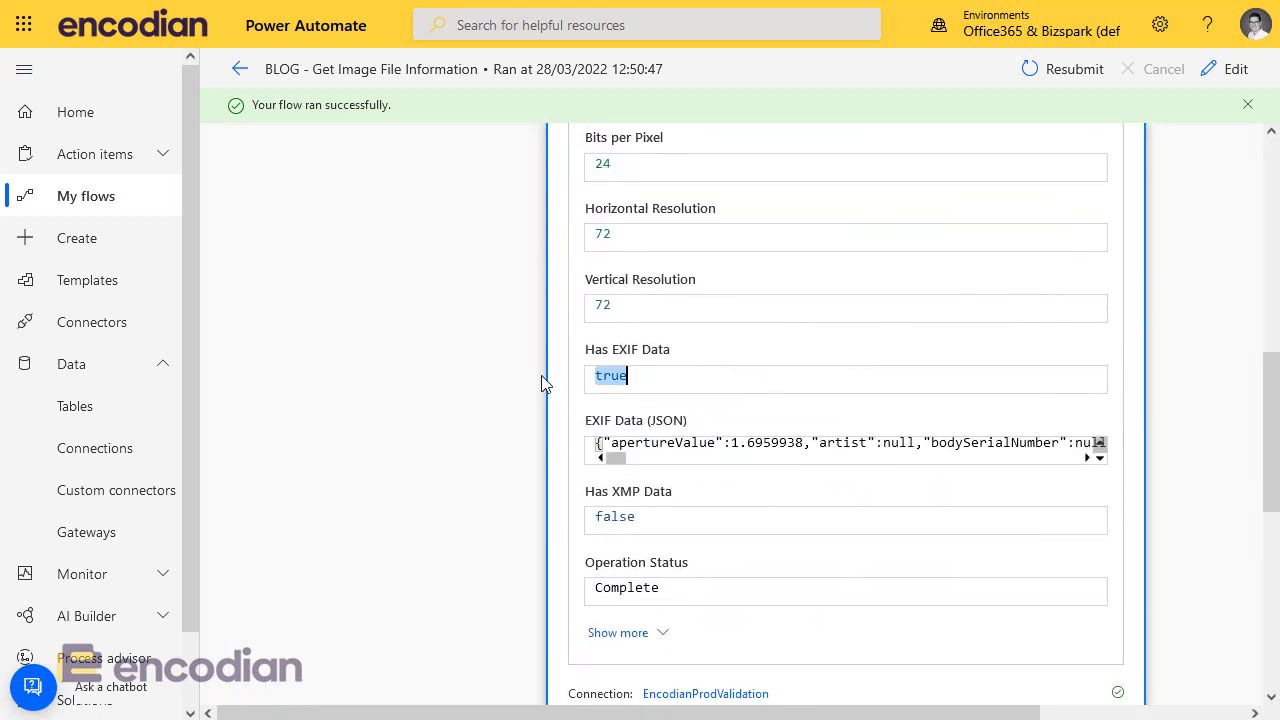
# Step: Open the flow for editing and replace the Condition's comparison value with the copied value true
pyautogui.click(1224, 72)
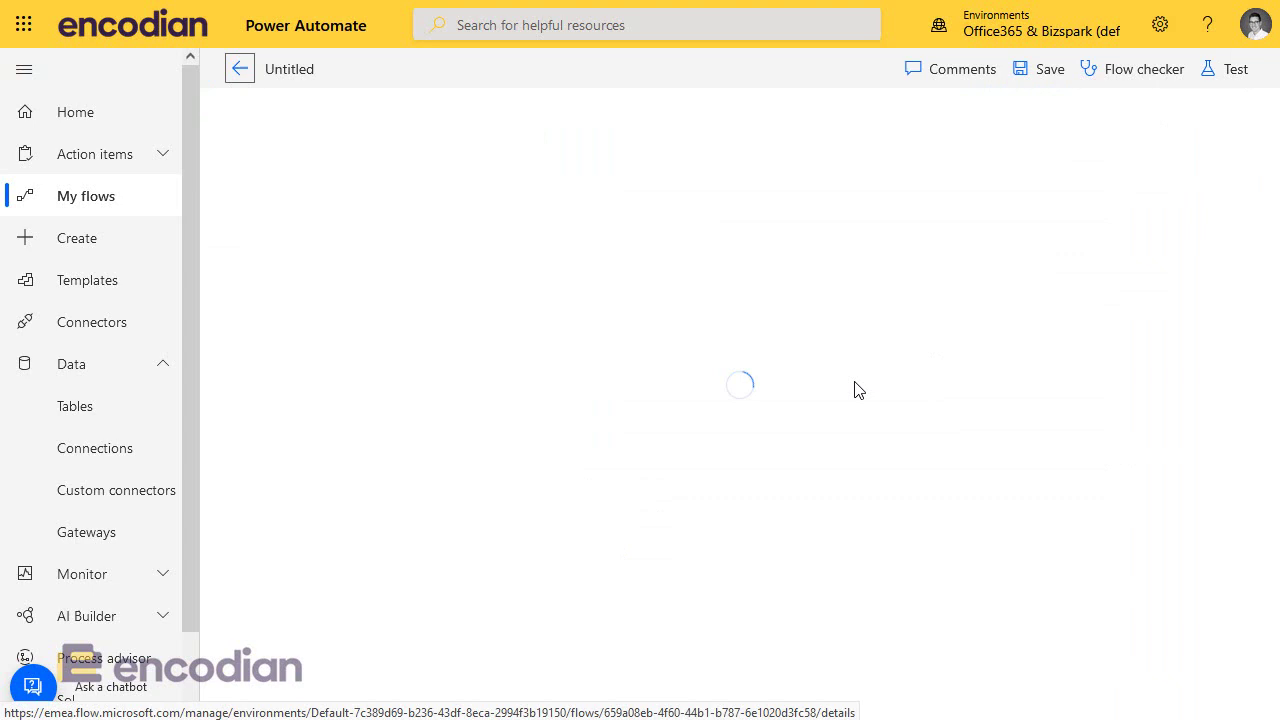
pyautogui.click(620, 312)
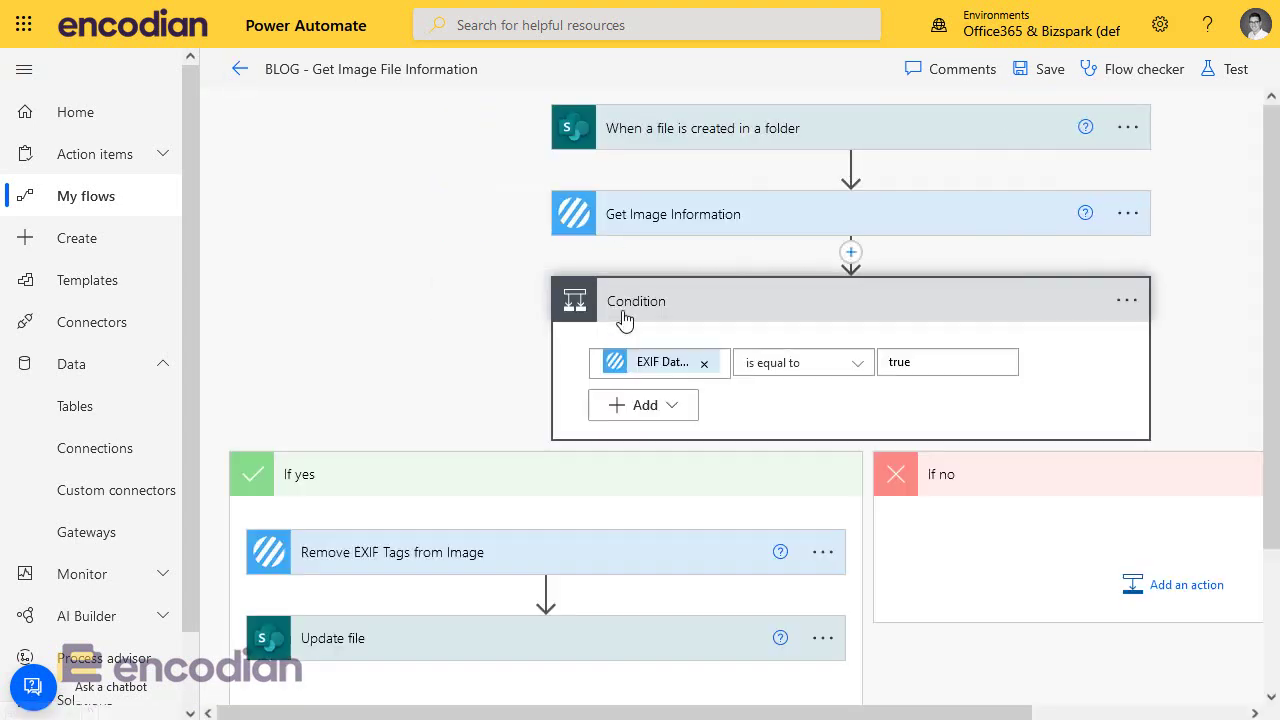
pyautogui.moveTo(926, 374); pyautogui.dragTo(868, 380)
pyautogui.click(878, 380)
pyautogui.hotkey('ctrl', 'v')
pyautogui.click(950, 365)
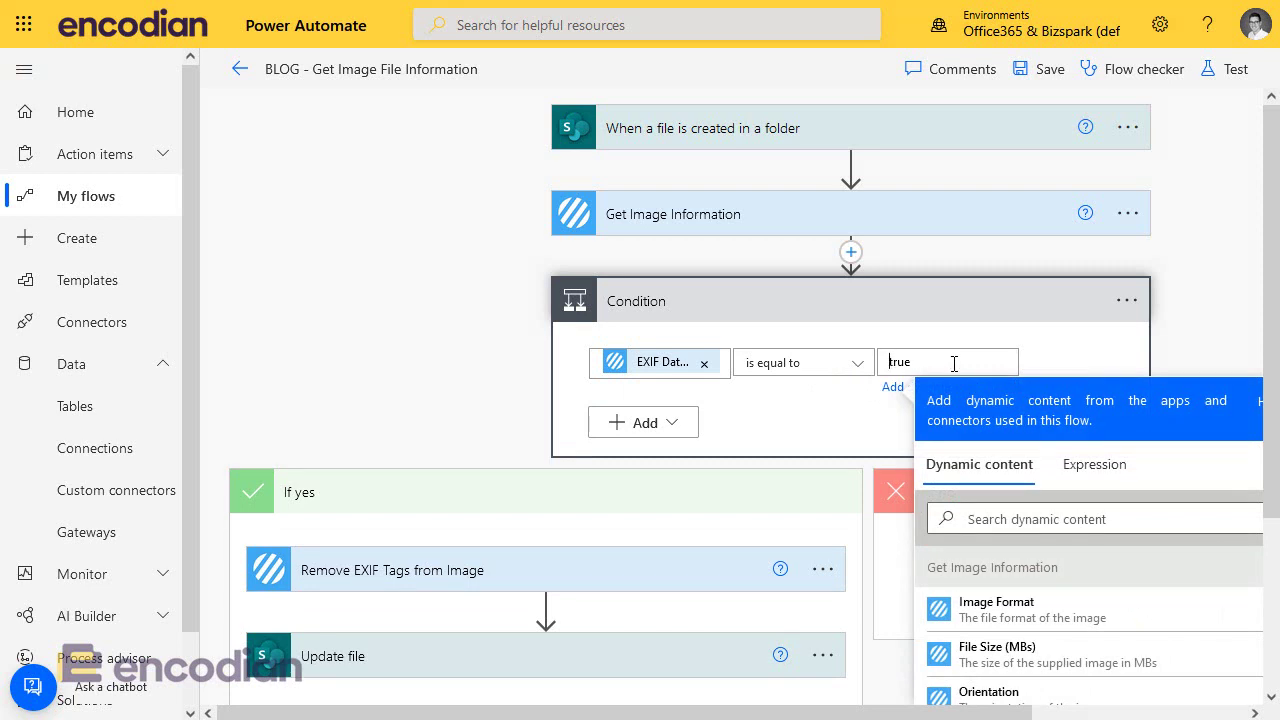
# Step: Replace the EXIF Data (JSON) token in the Condition with the Has EXIF Data output of Get Image Information
pyautogui.click(668, 368)
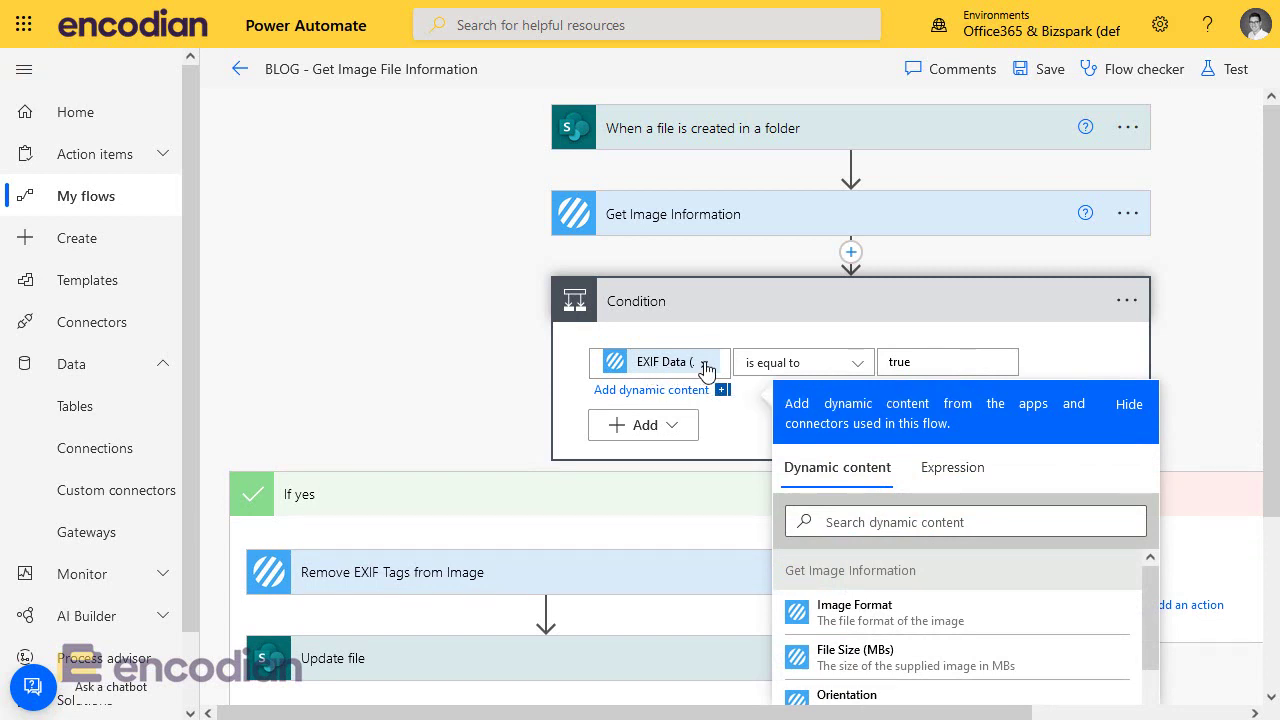
pyautogui.click(702, 364)
pyautogui.click(866, 515)
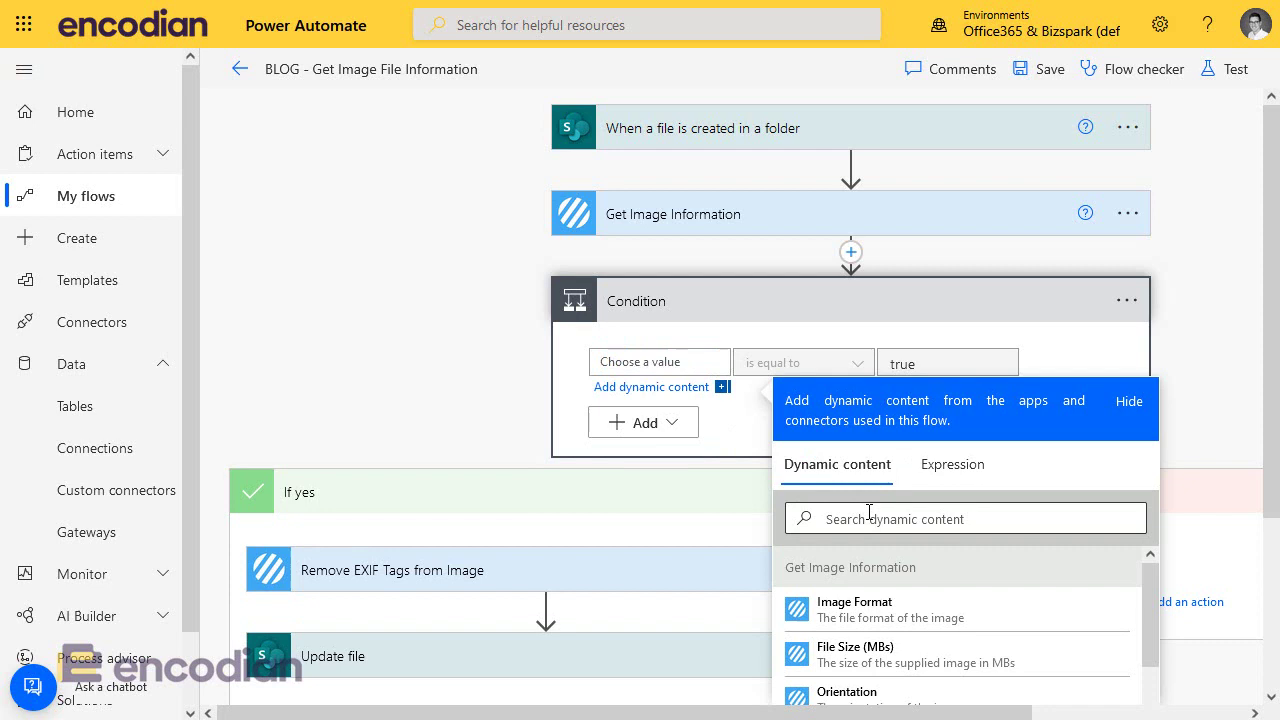
pyautogui.write('has')
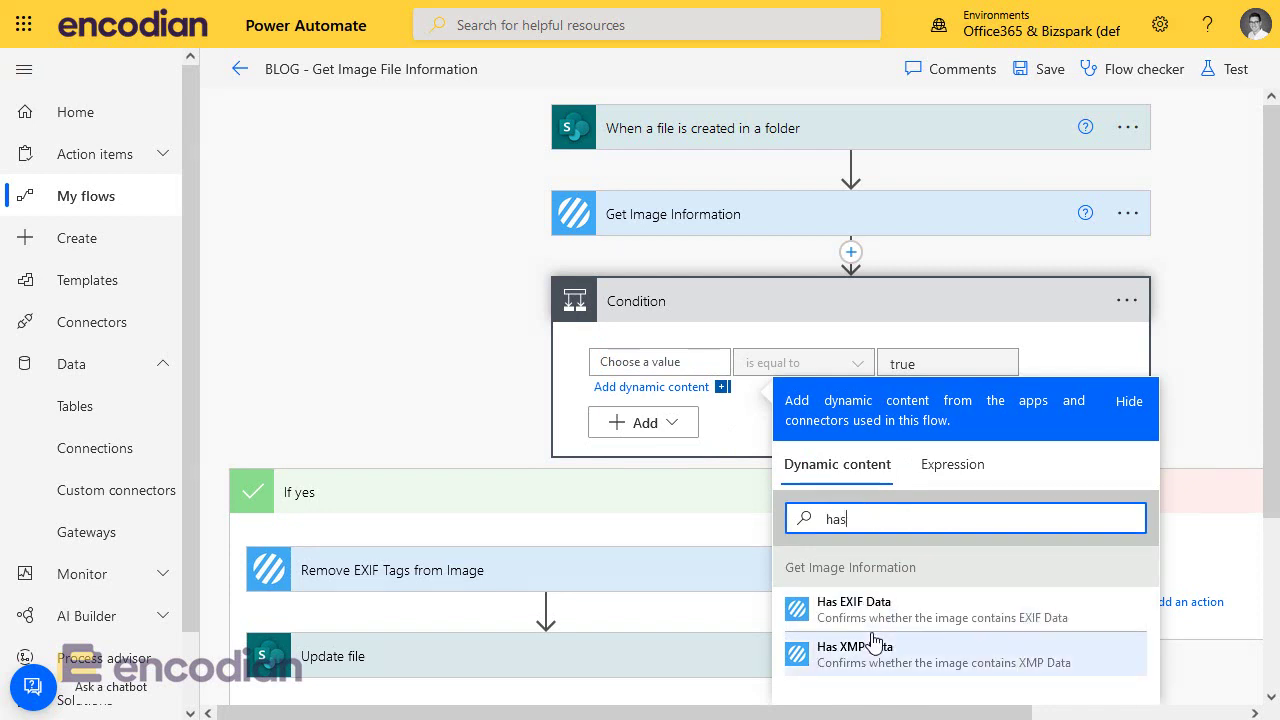
pyautogui.click(835, 605)
pyautogui.click(418, 365)
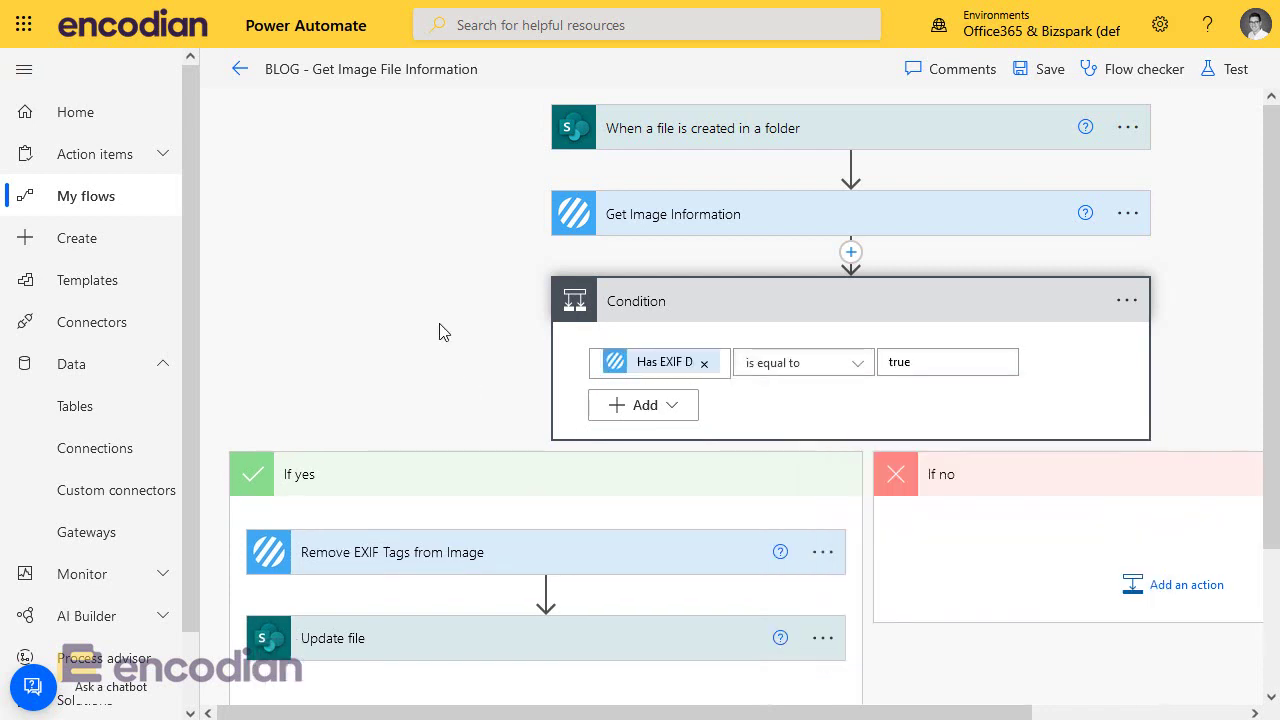
# Step: Save the flow and test it automatically with the most recently used trigger
pyautogui.click(1238, 70)
pyautogui.click(1025, 192)
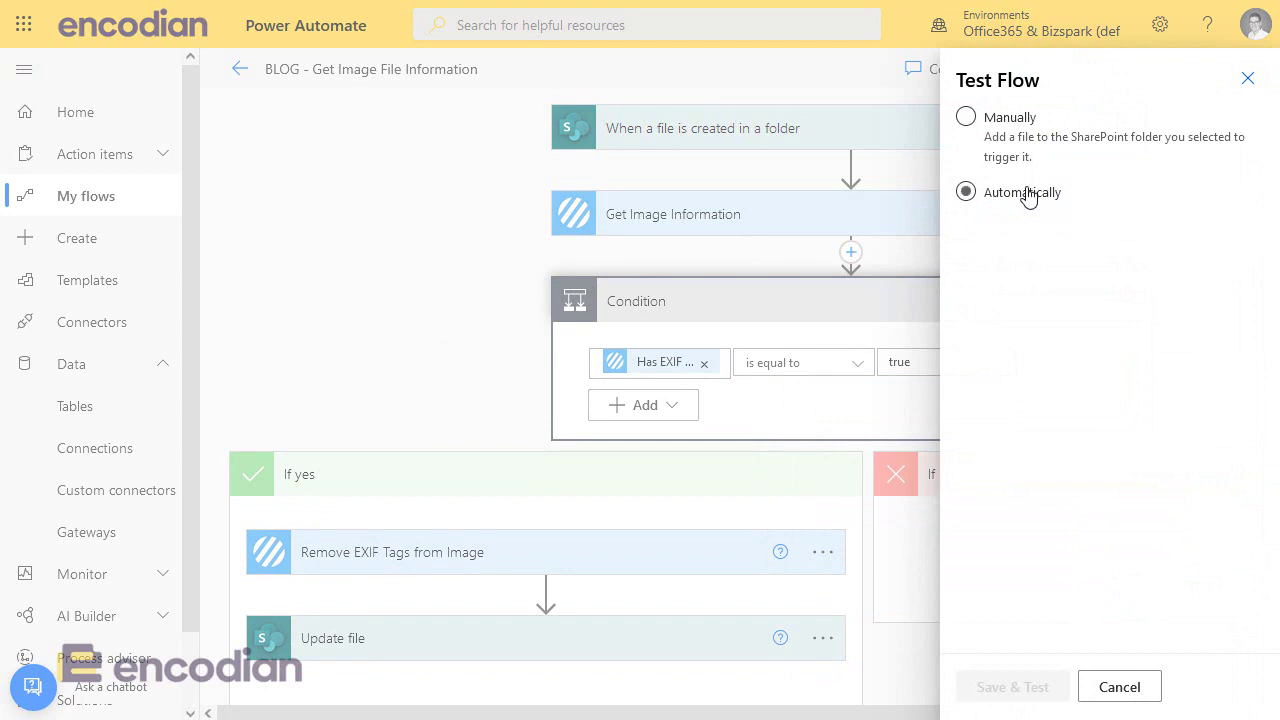
pyautogui.click(1025, 232)
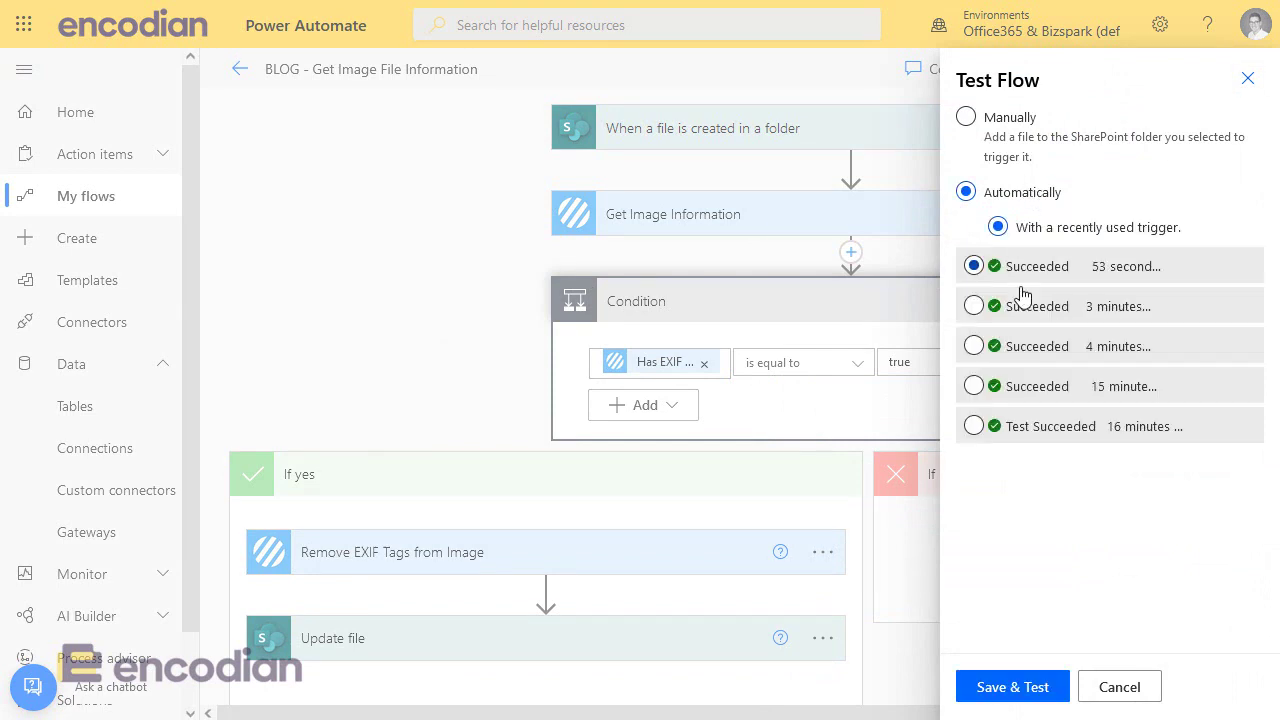
pyautogui.click(1013, 687)
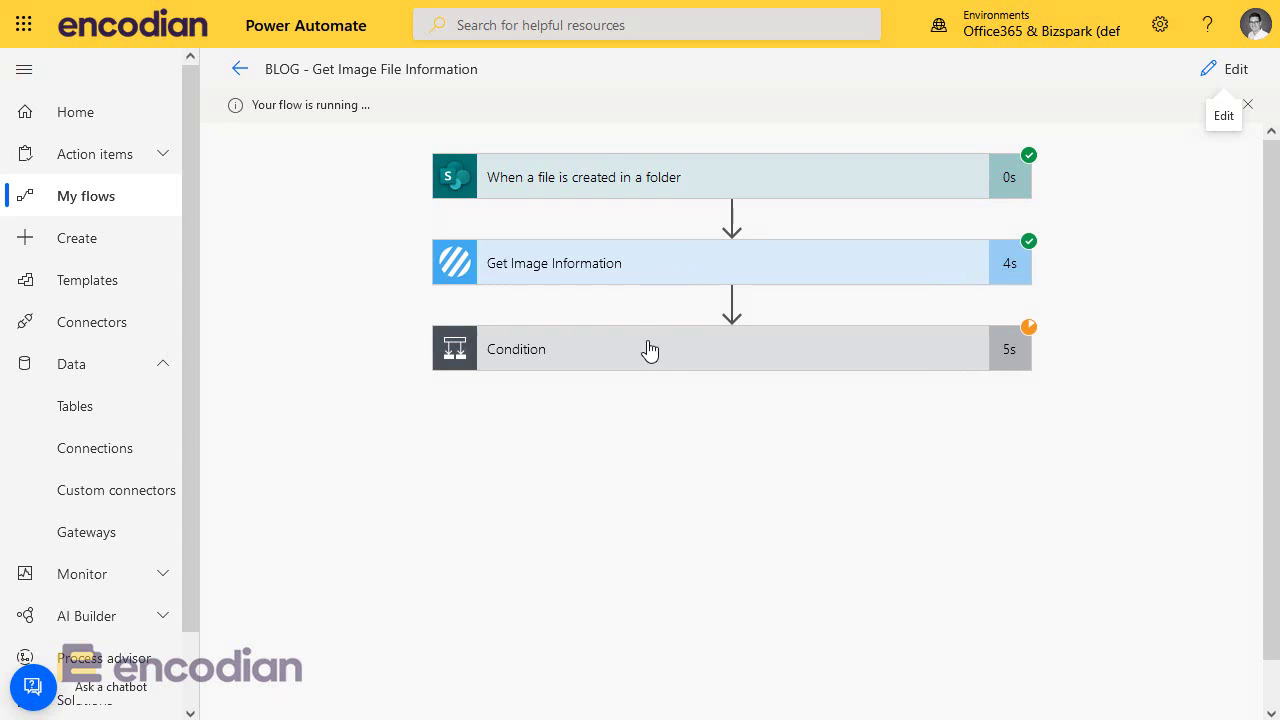
# Step: Check the Condition's expression result and the status of the If yes actions in the test run
pyautogui.click(649, 351)
pyautogui.scroll(-2, 674, 648)
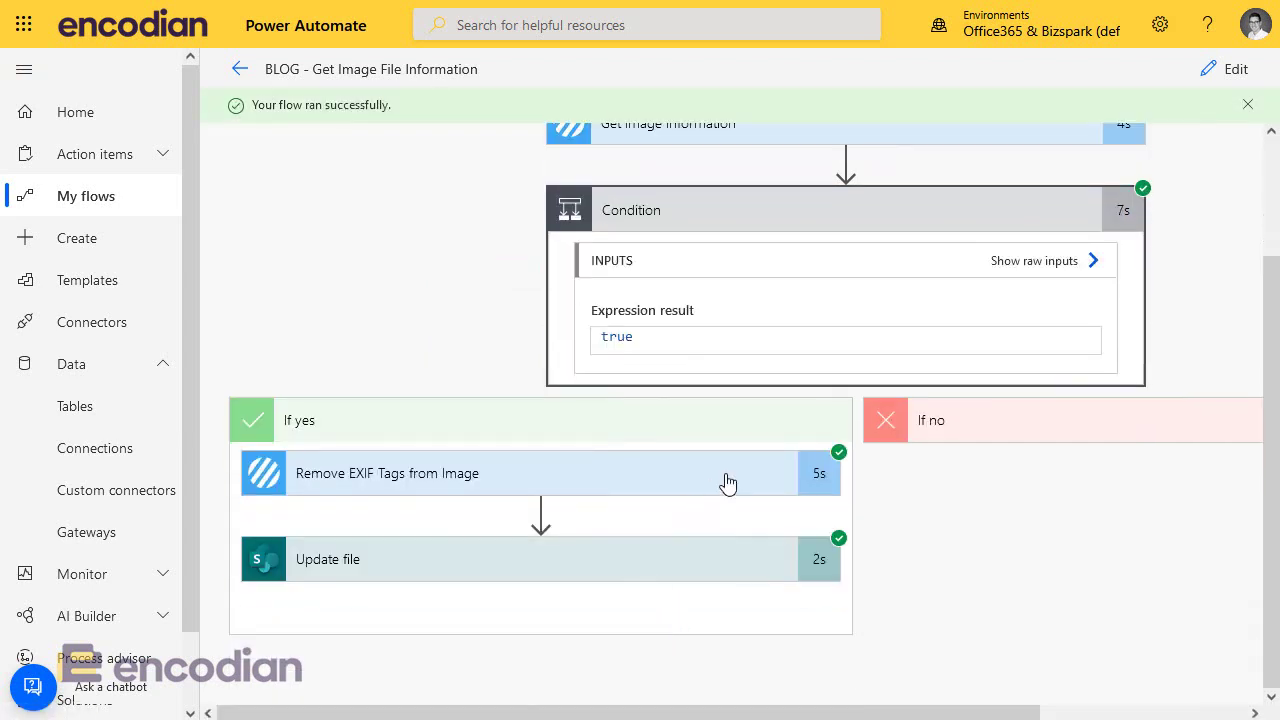
pyautogui.scroll(2, 890, 506)
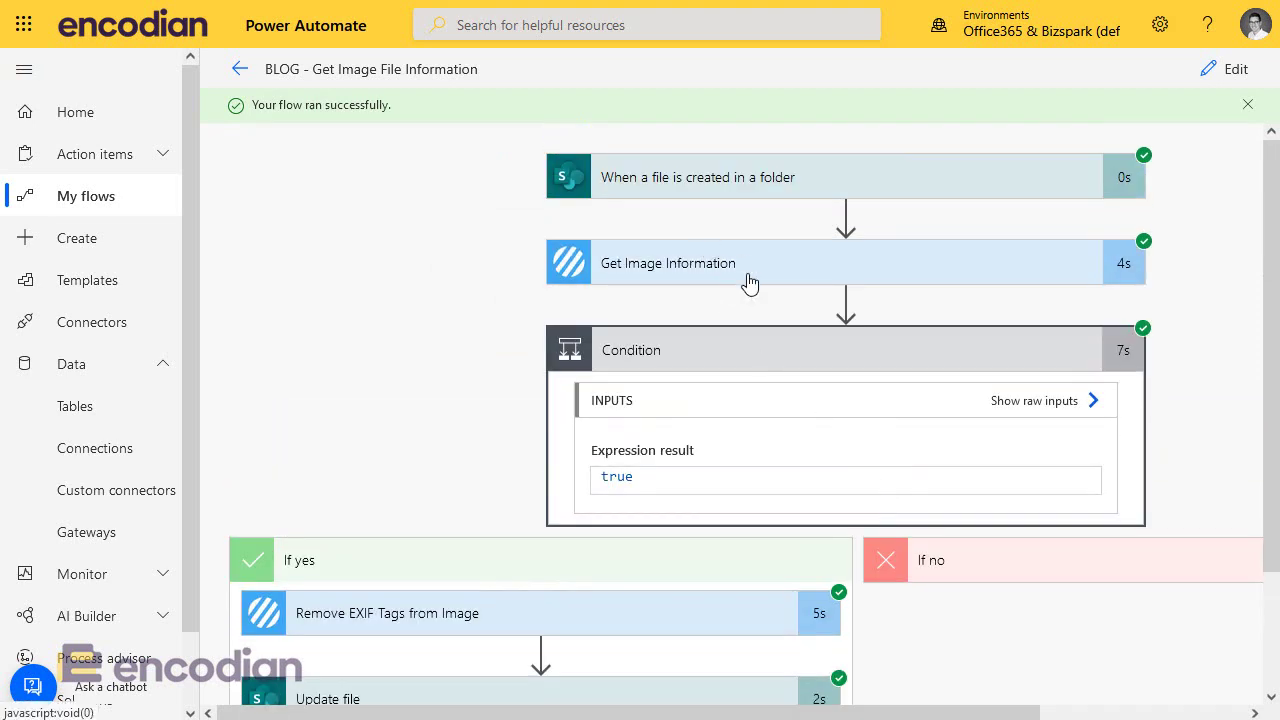
pyautogui.scroll(-2, 716, 295)
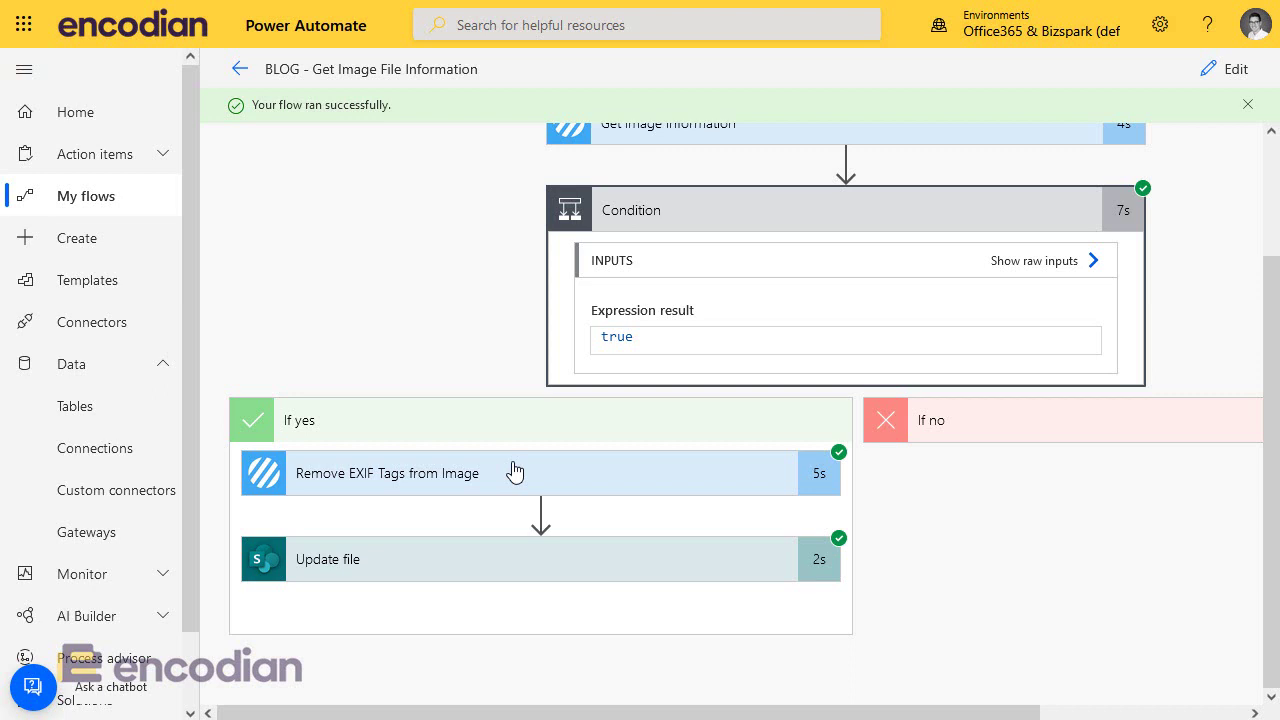
pyautogui.scroll(2, 780, 574)
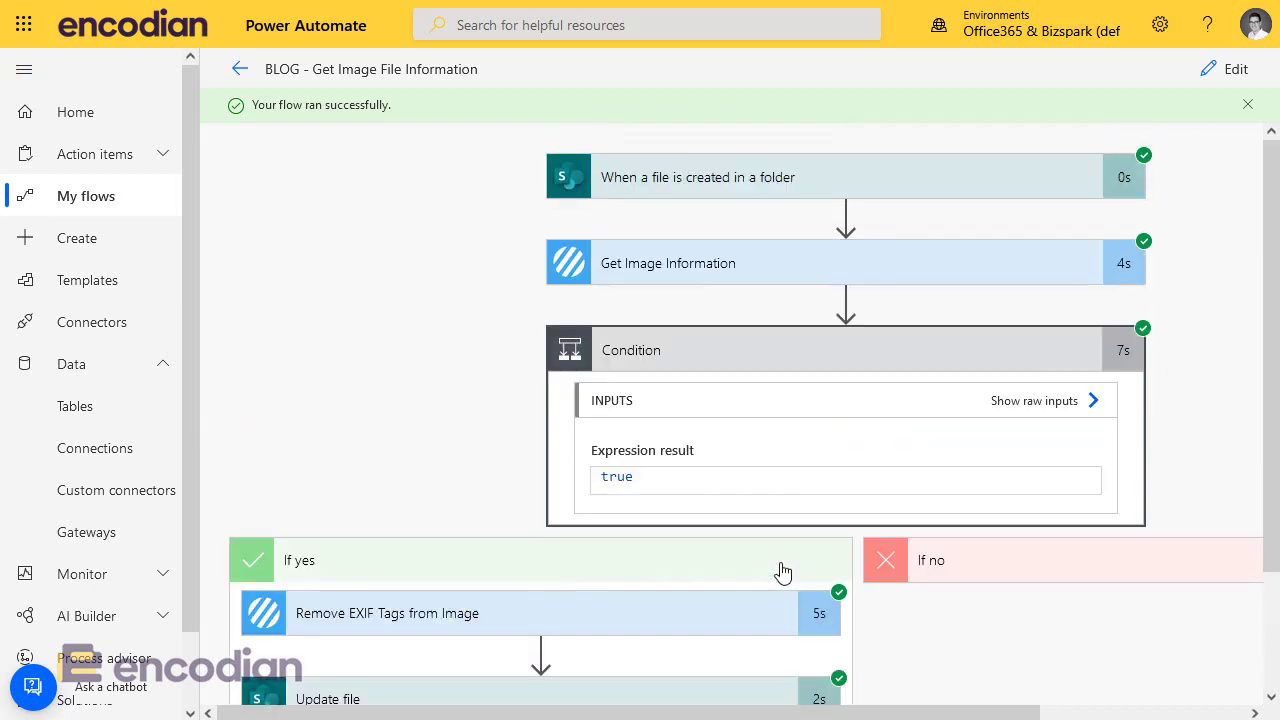
# Step: Examine the Get Image Information outputs of the test run, including EXIF Data (JSON), image format, file size and dimensions
pyautogui.click(716, 280)
pyautogui.scroll(-8, 863, 605)
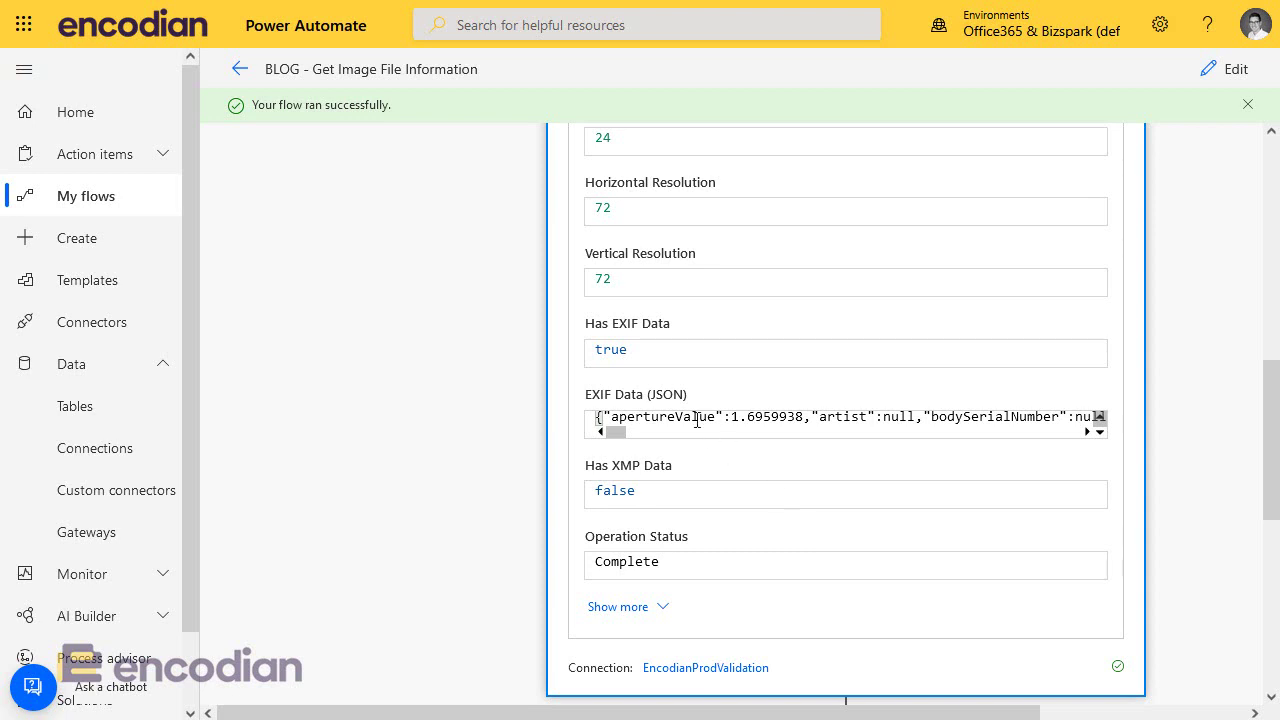
pyautogui.tripleClick(697, 420)
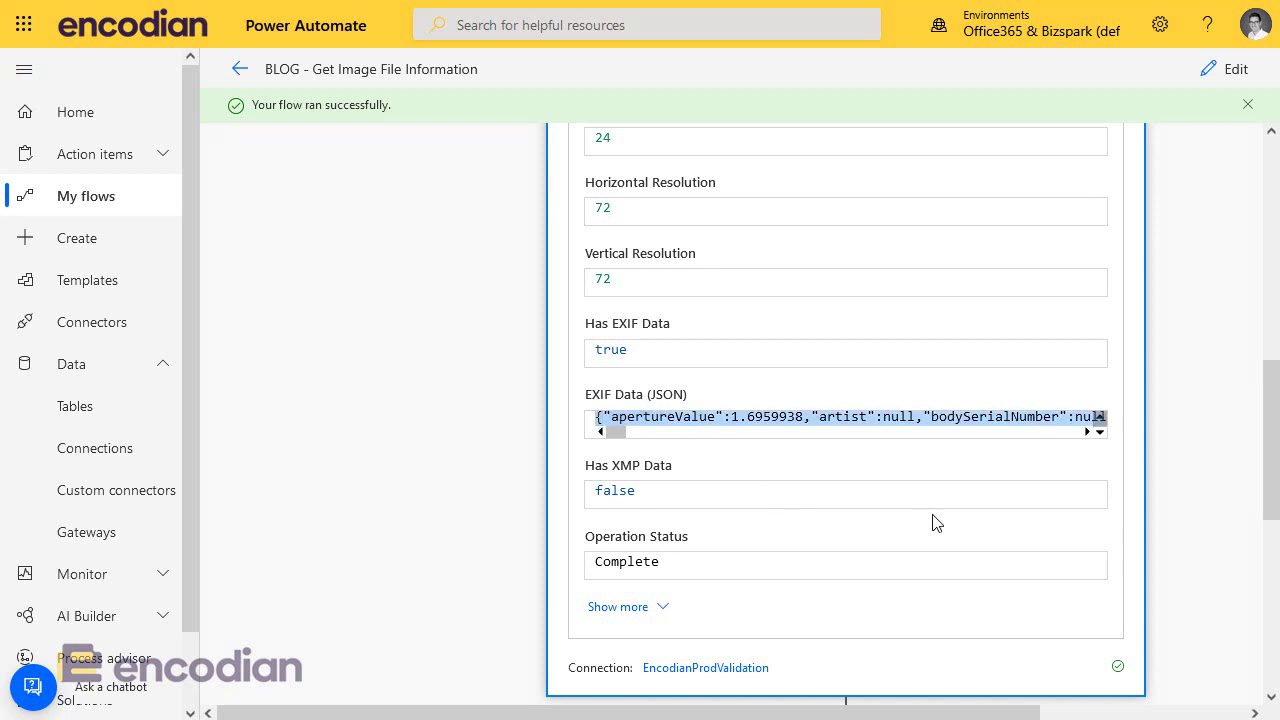
pyautogui.tripleClick(849, 419)
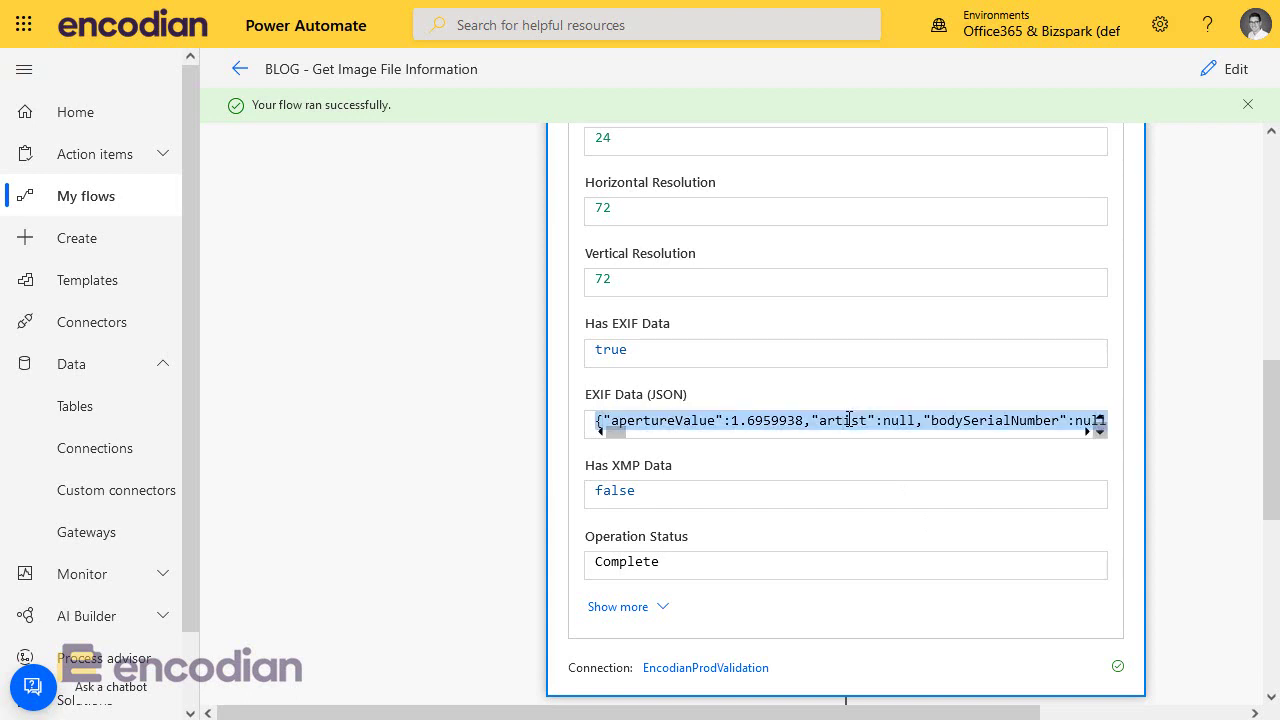
pyautogui.scroll(2, 738, 474)
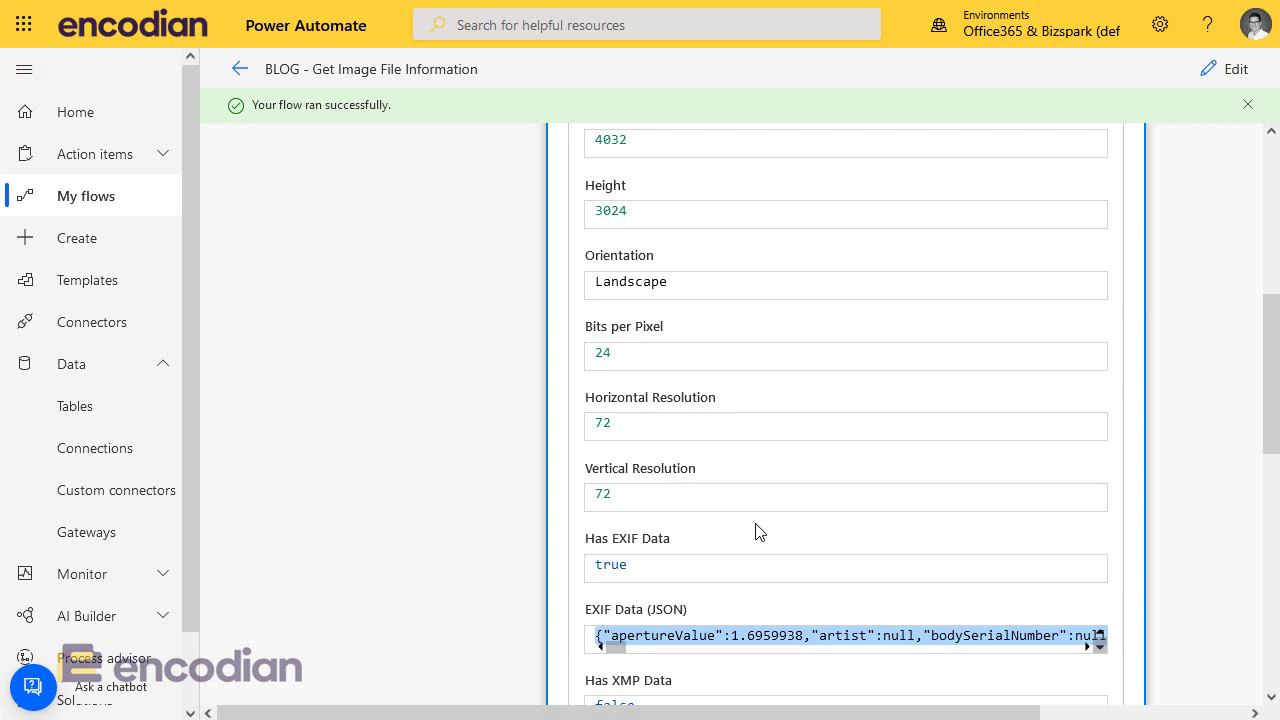
pyautogui.scroll(3, 757, 532)
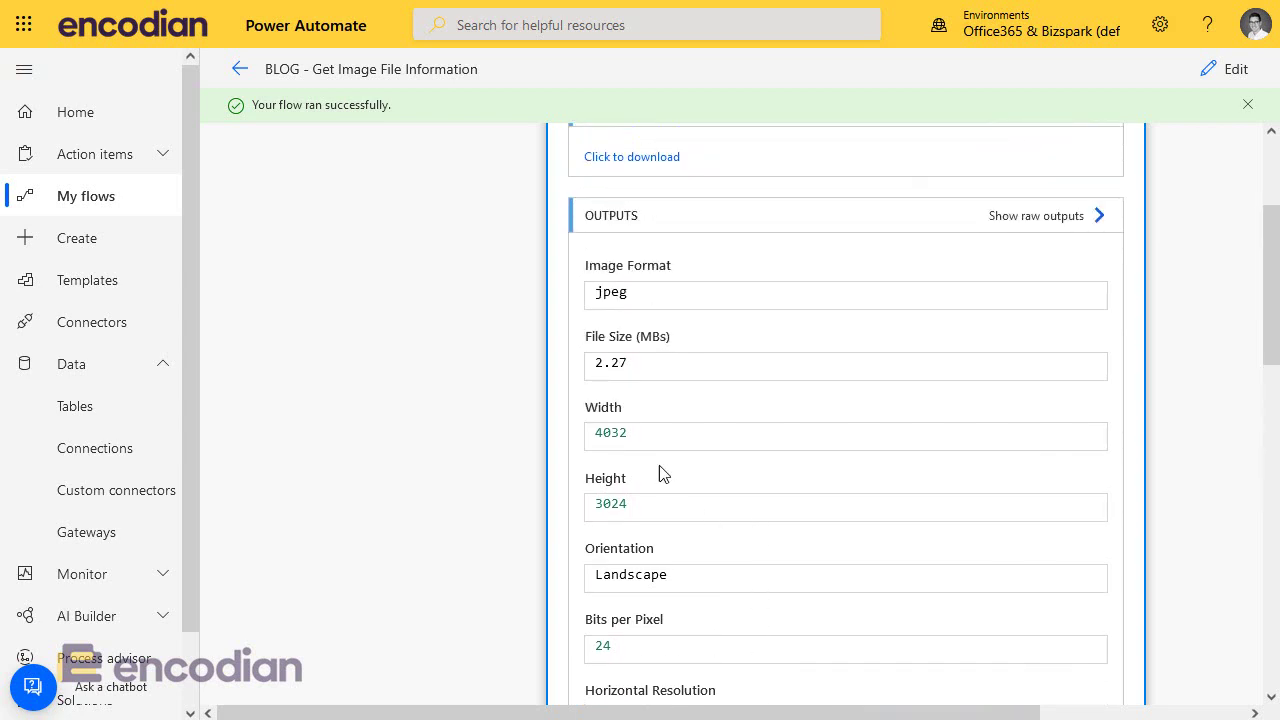
pyautogui.scroll(-3, 776, 482)
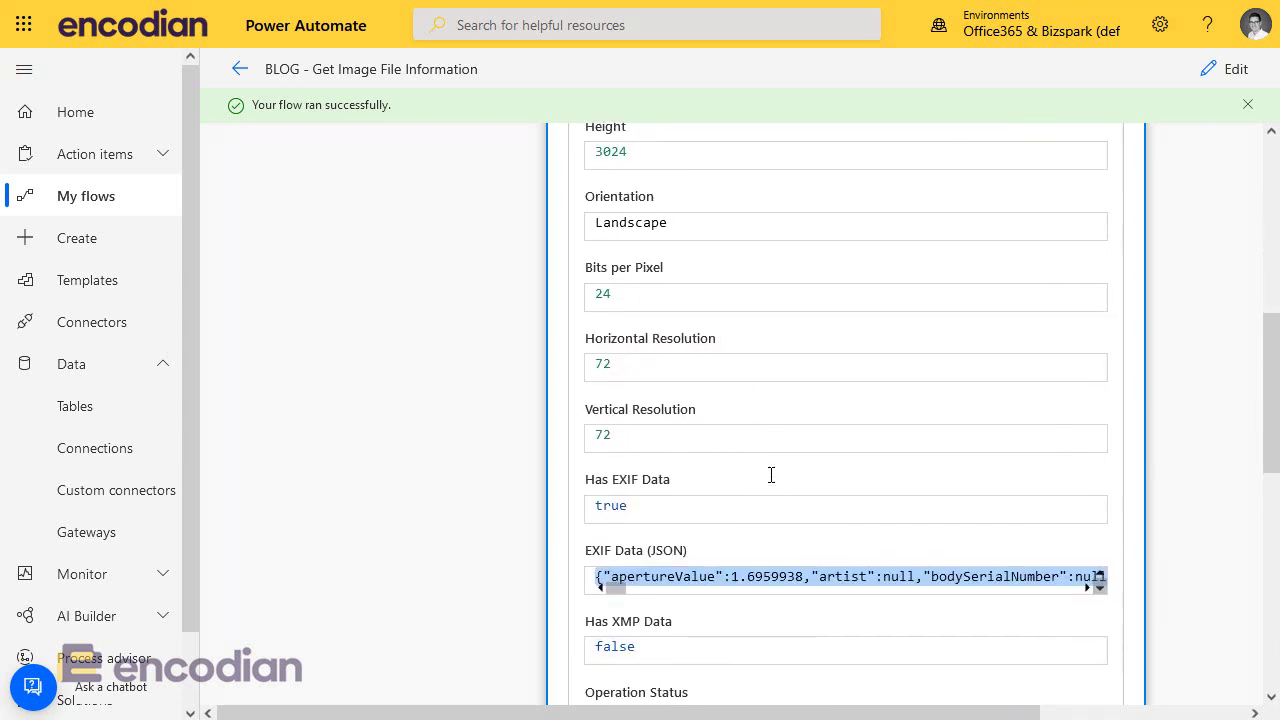
pyautogui.scroll(3, 770, 500)
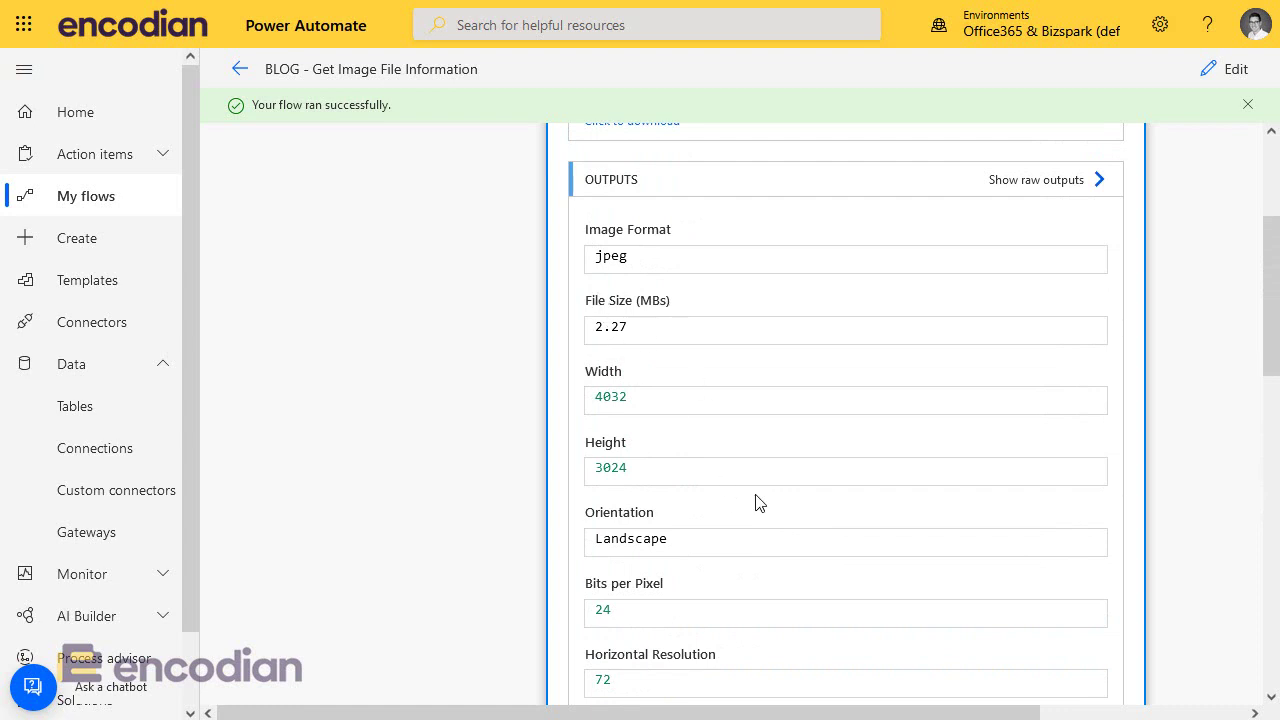
pyautogui.scroll(-3, 783, 506)
pyautogui.scroll(3, 778, 505)
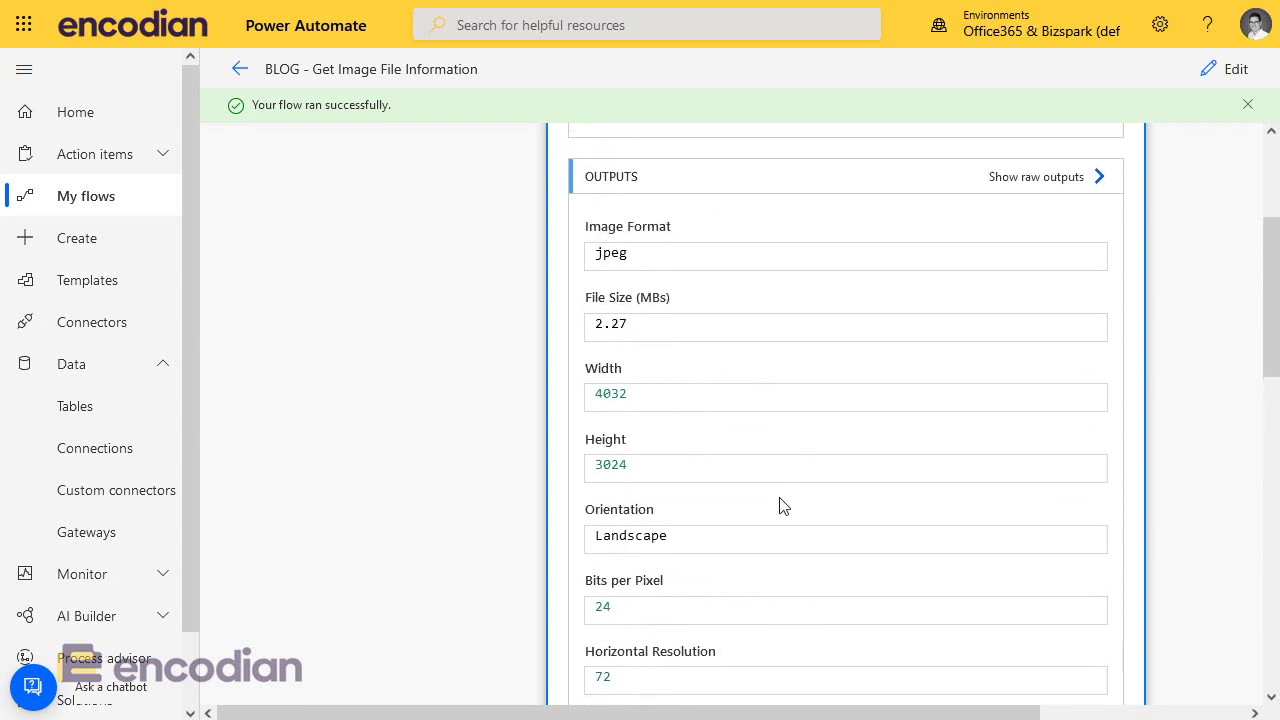
pyautogui.scroll(3, 783, 497)
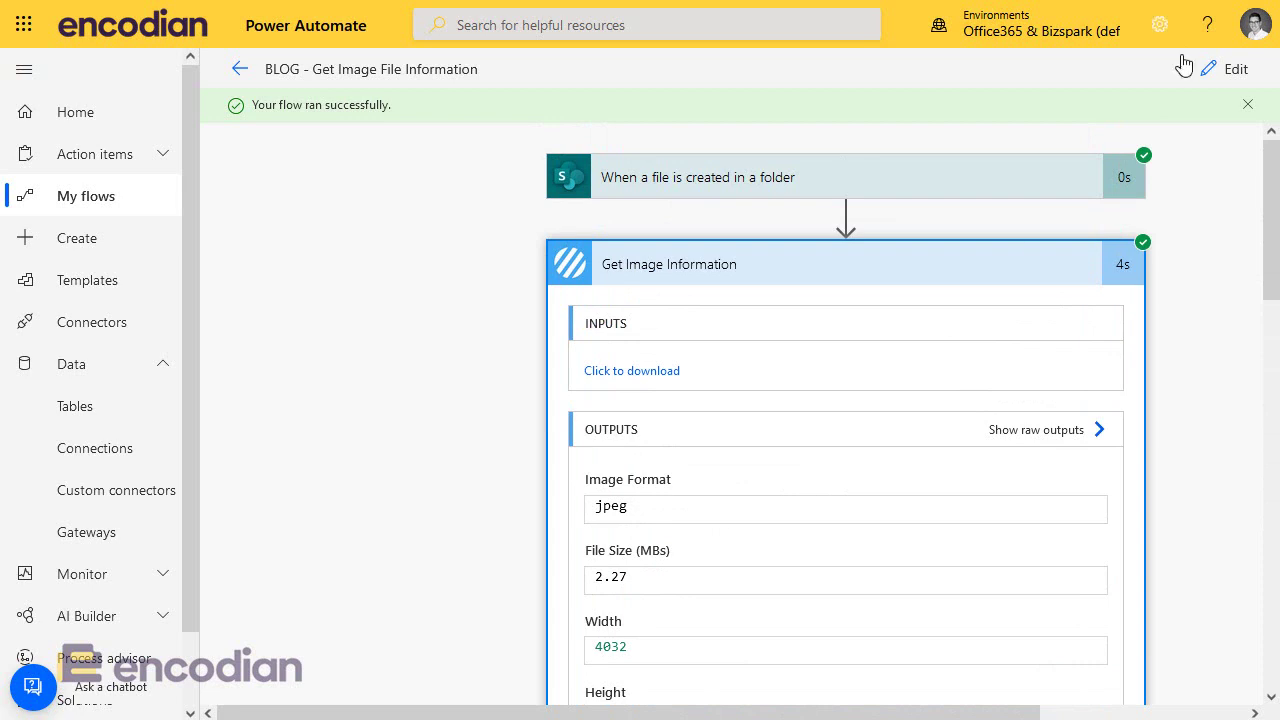
# Step: Edit the flow and insert a Parse JSON data operation between Remove EXIF Tags from Image and Update file
pyautogui.click(1236, 70)
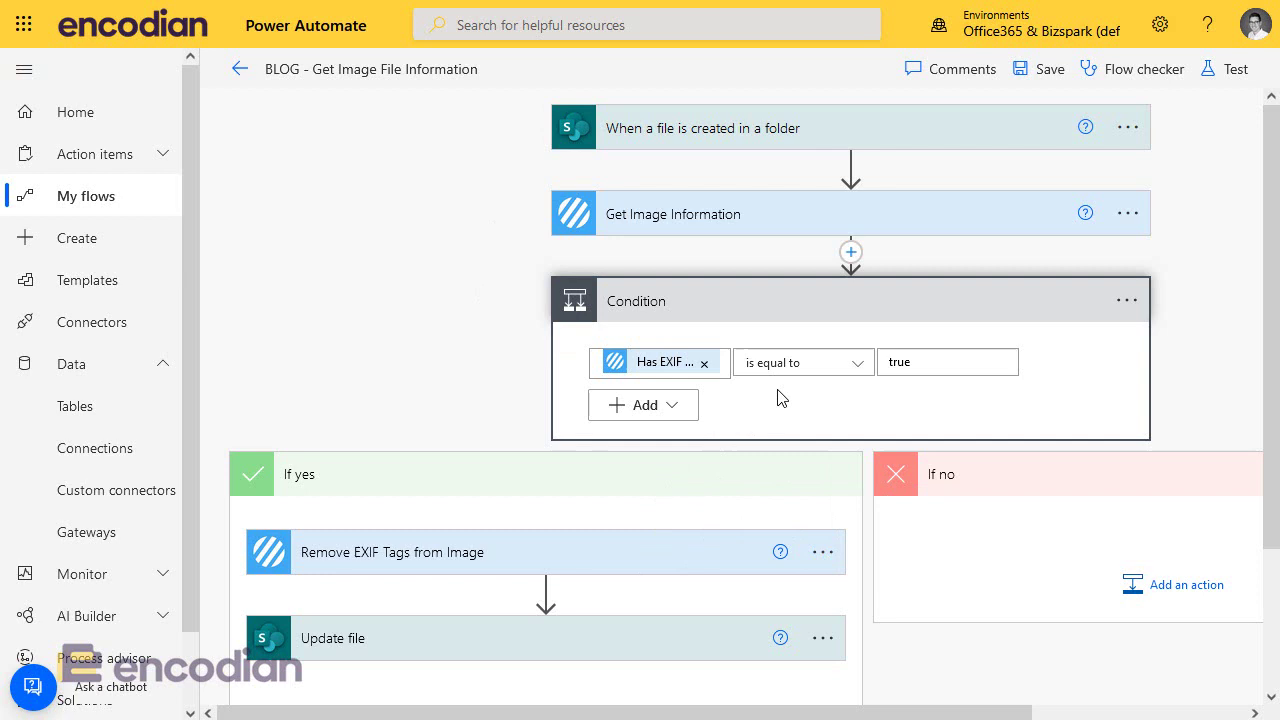
pyautogui.click(838, 556)
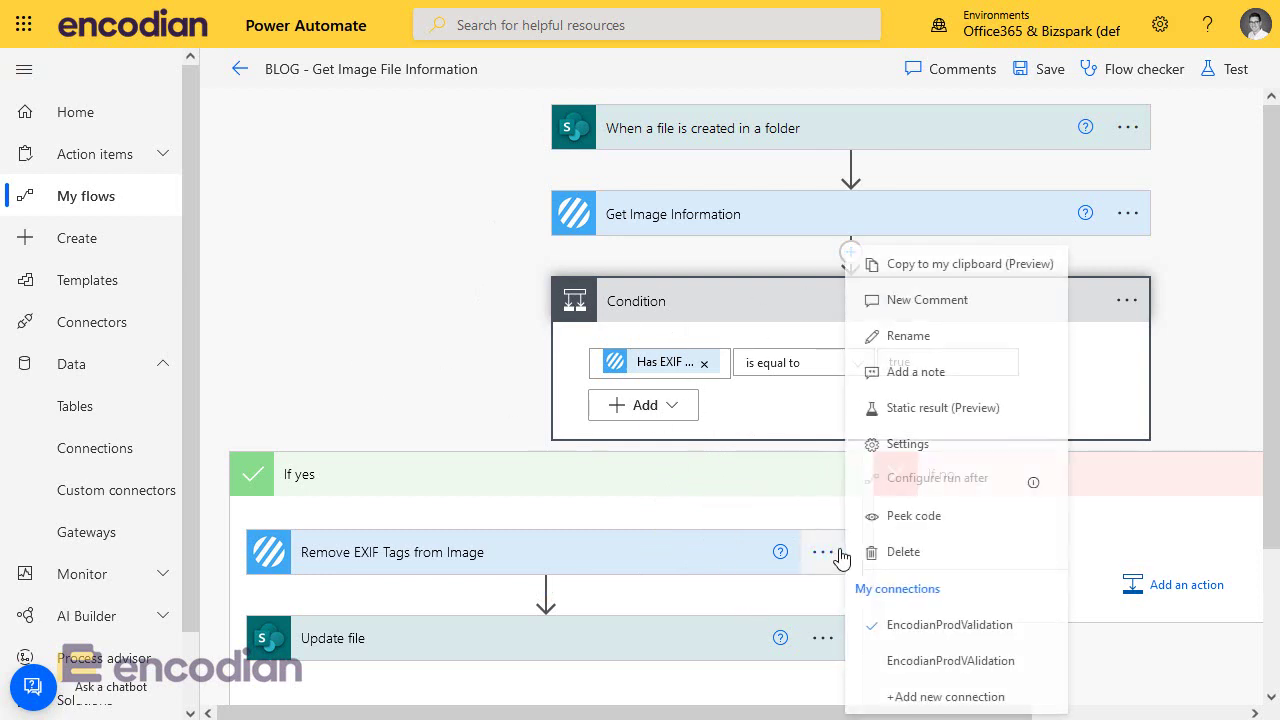
pyautogui.click(546, 594)
pyautogui.click(560, 622)
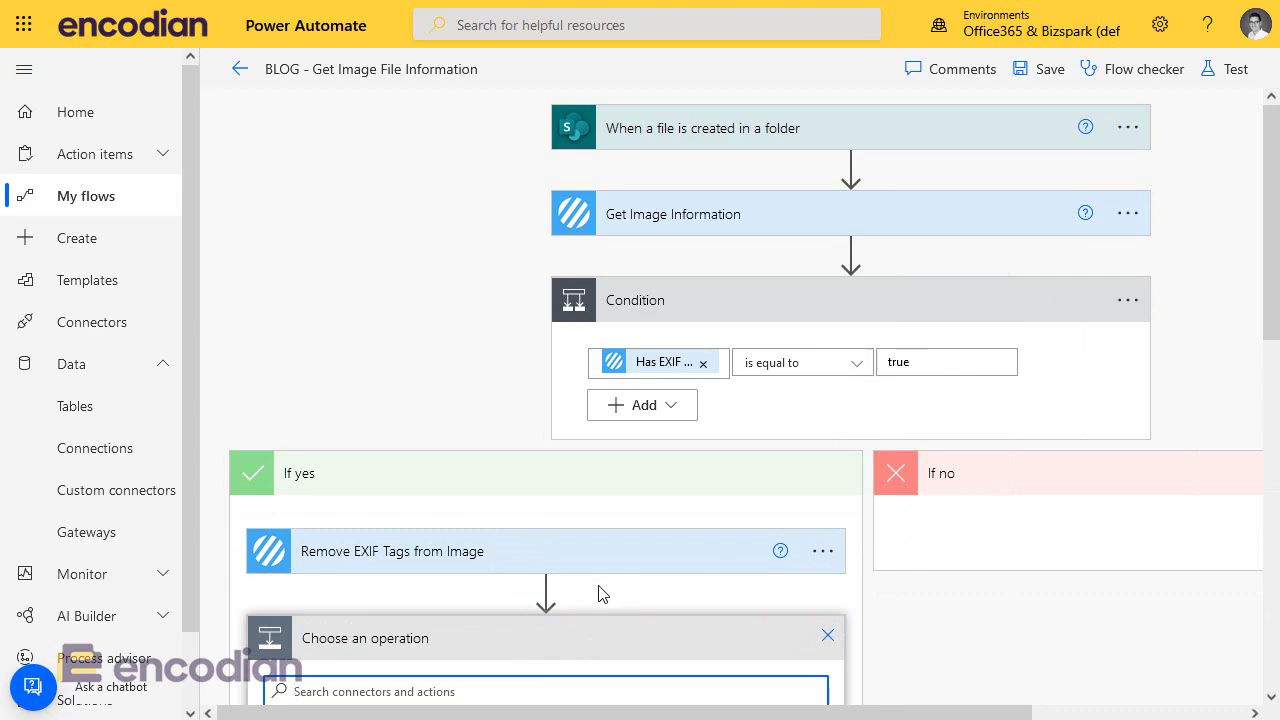
pyautogui.write('parse json')
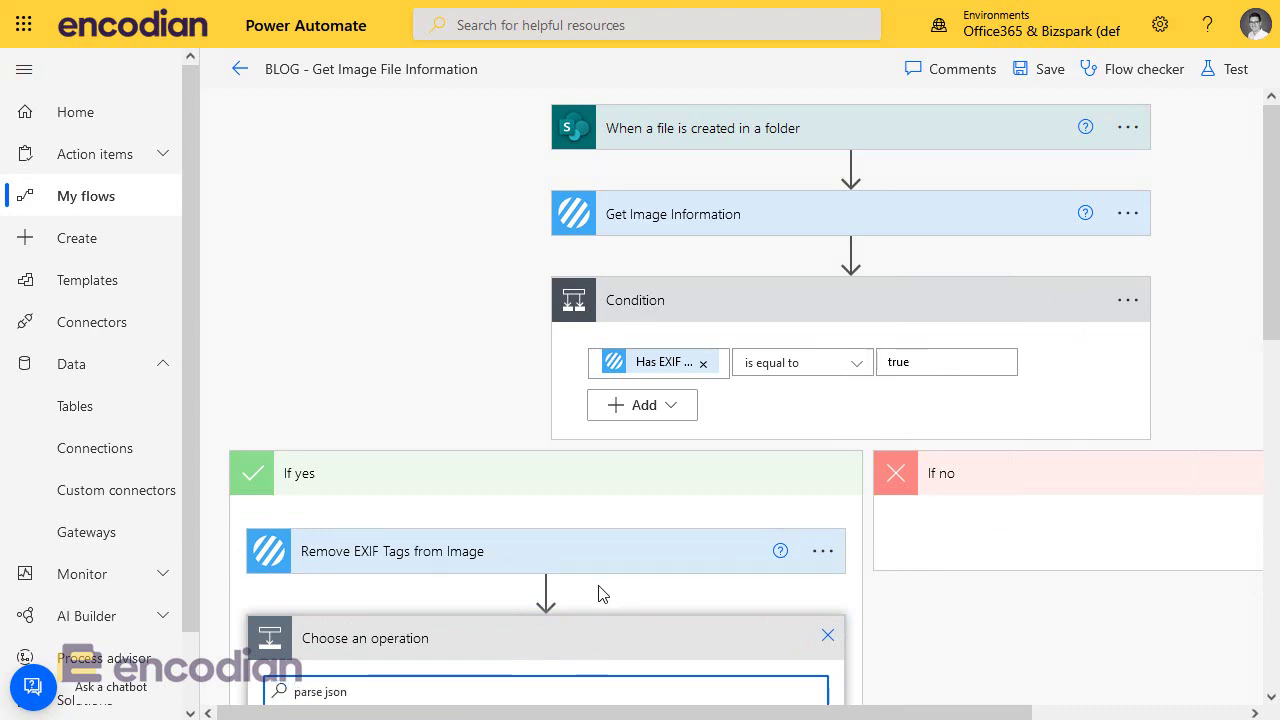
pyautogui.scroll(-5, 606, 663)
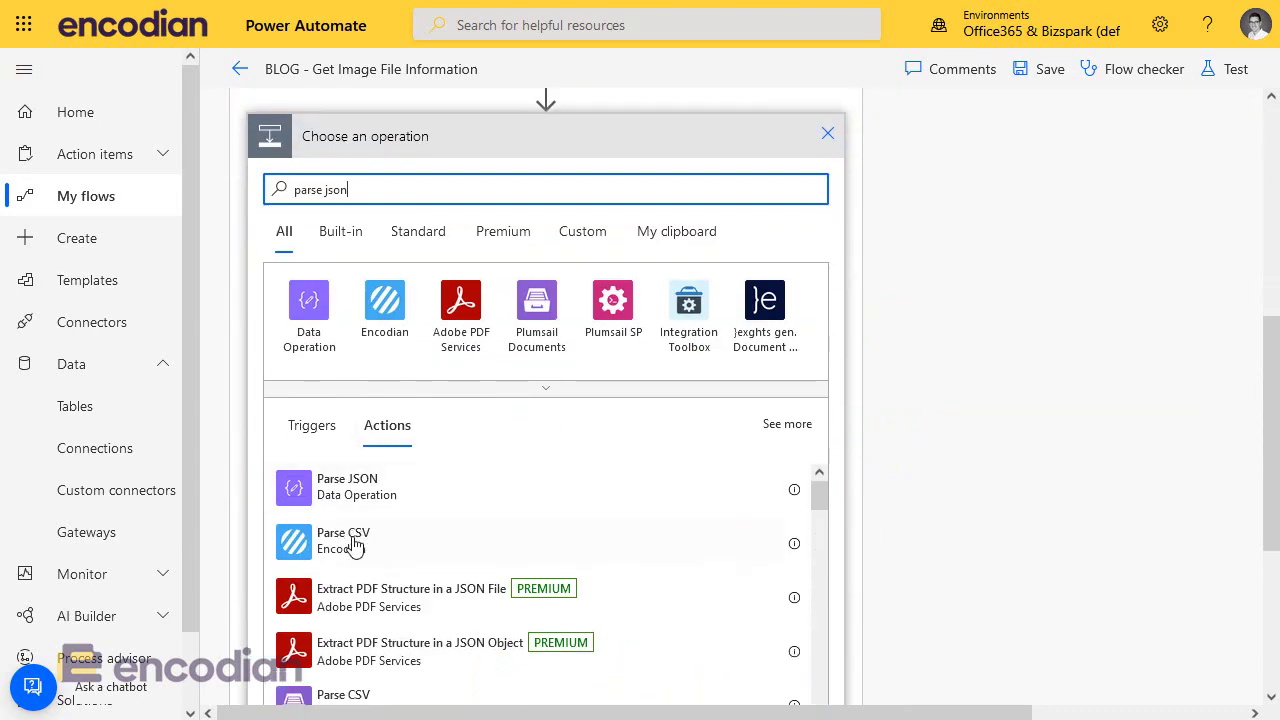
pyautogui.click(328, 500)
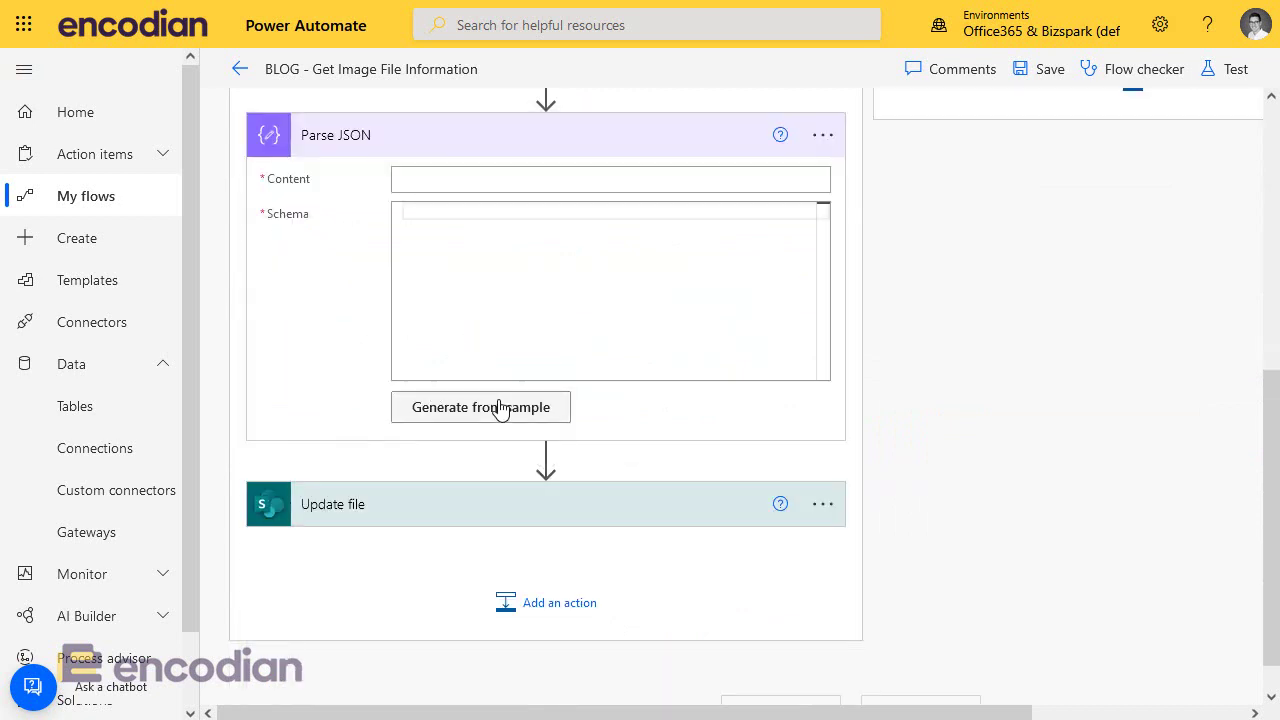
# Step: Set the Parse JSON action's Content to the EXIF Data (JSON) dynamic value from Get Image Information
pyautogui.click(463, 178)
pyautogui.click(973, 343)
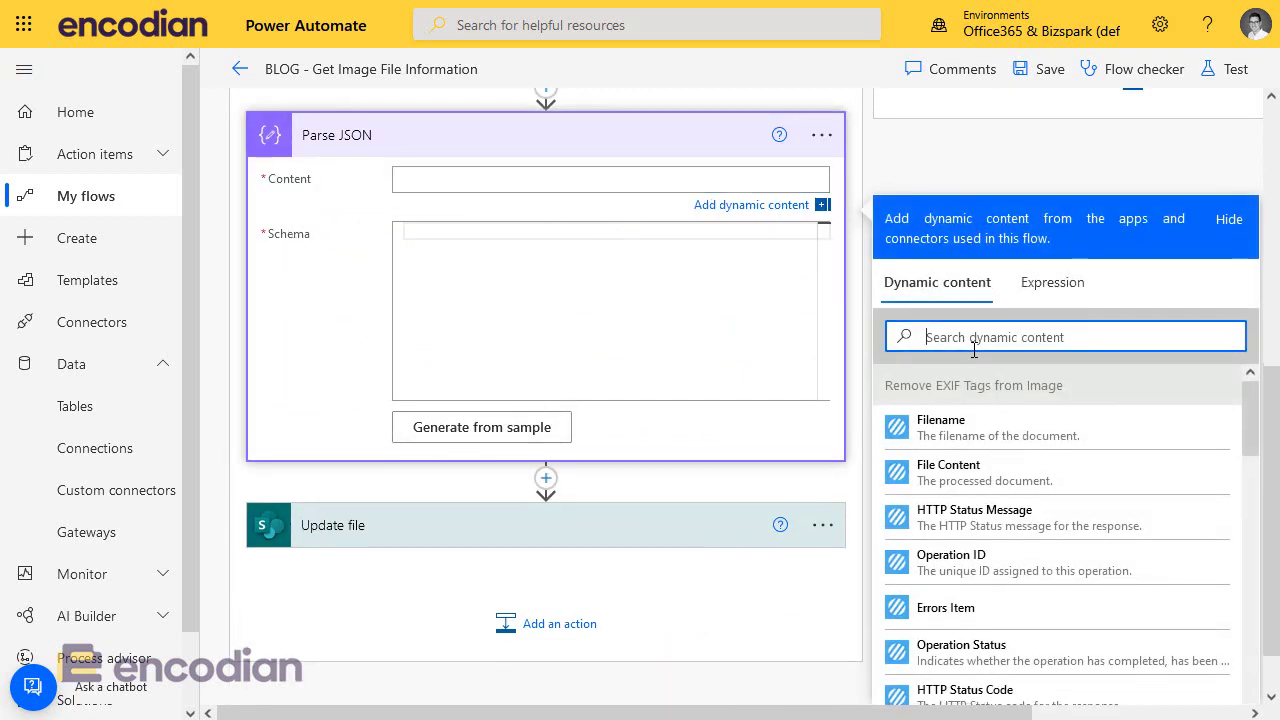
pyautogui.write('exif')
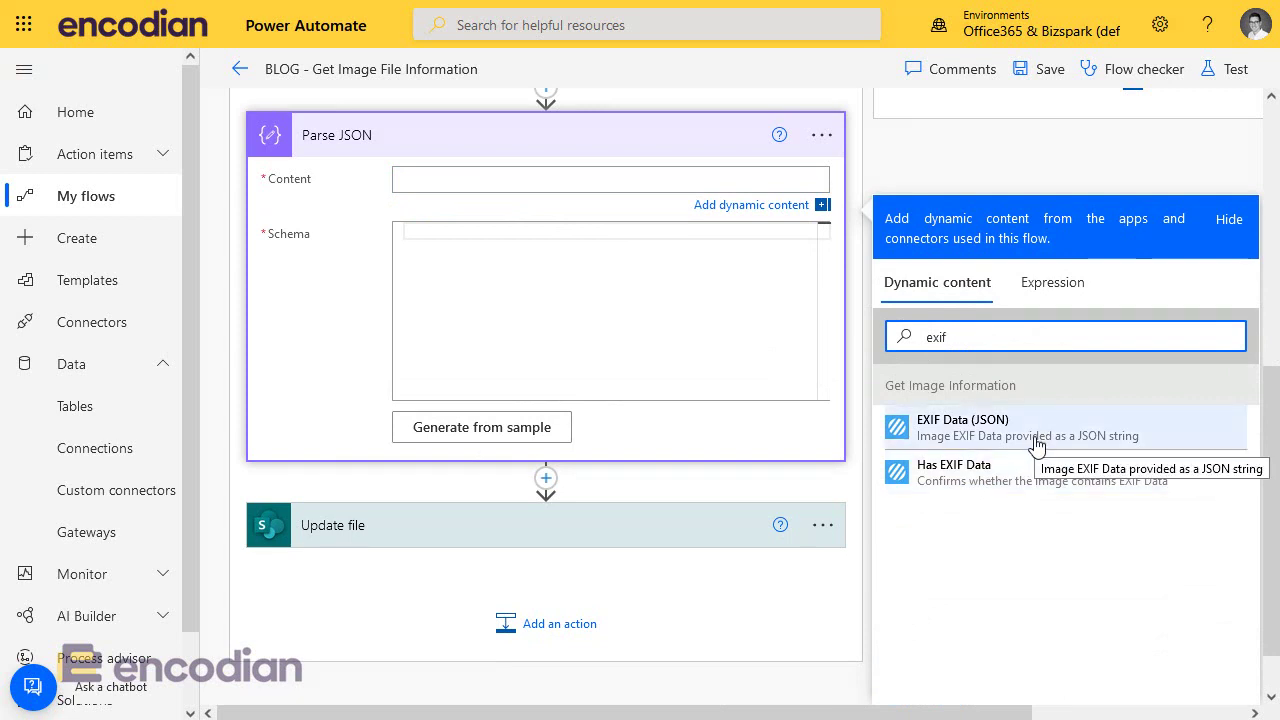
pyautogui.click(1036, 442)
# Step: Generate the Parse JSON schema from a sample by pasting the copied EXIF data JSON as the payload
pyautogui.click(436, 235)
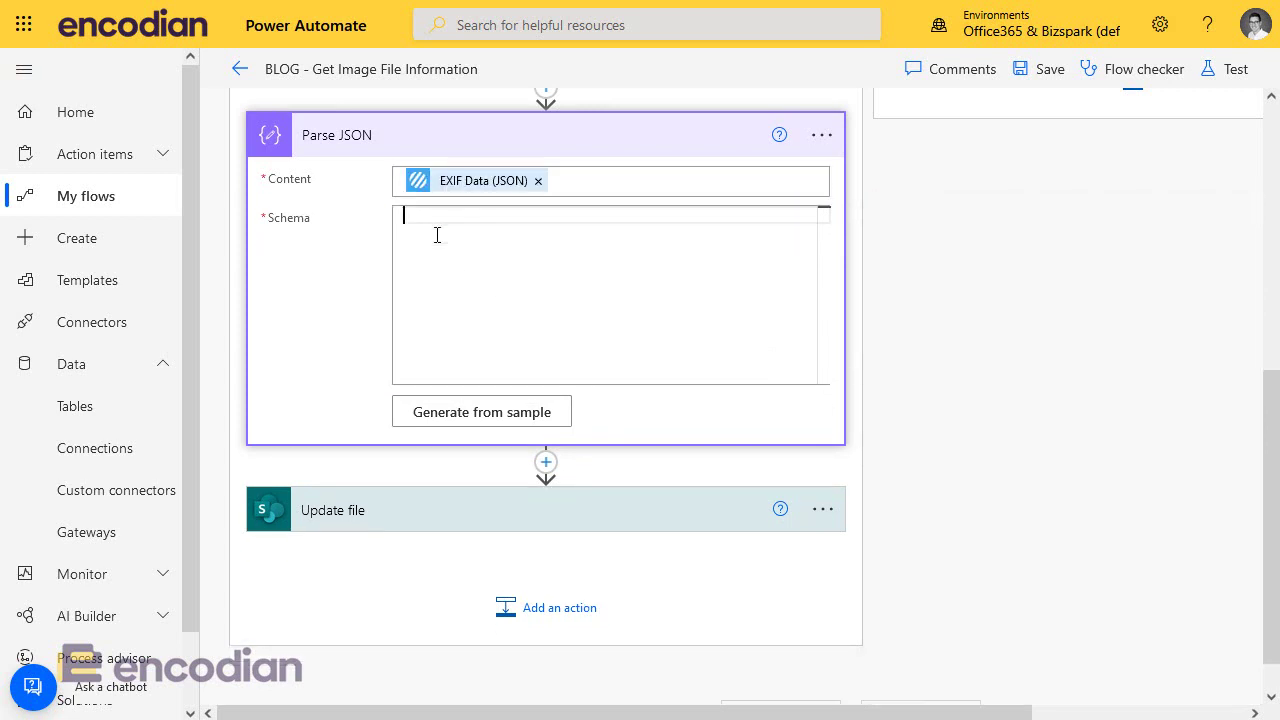
pyautogui.click(517, 425)
pyautogui.hotkey('ctrl', 'v')
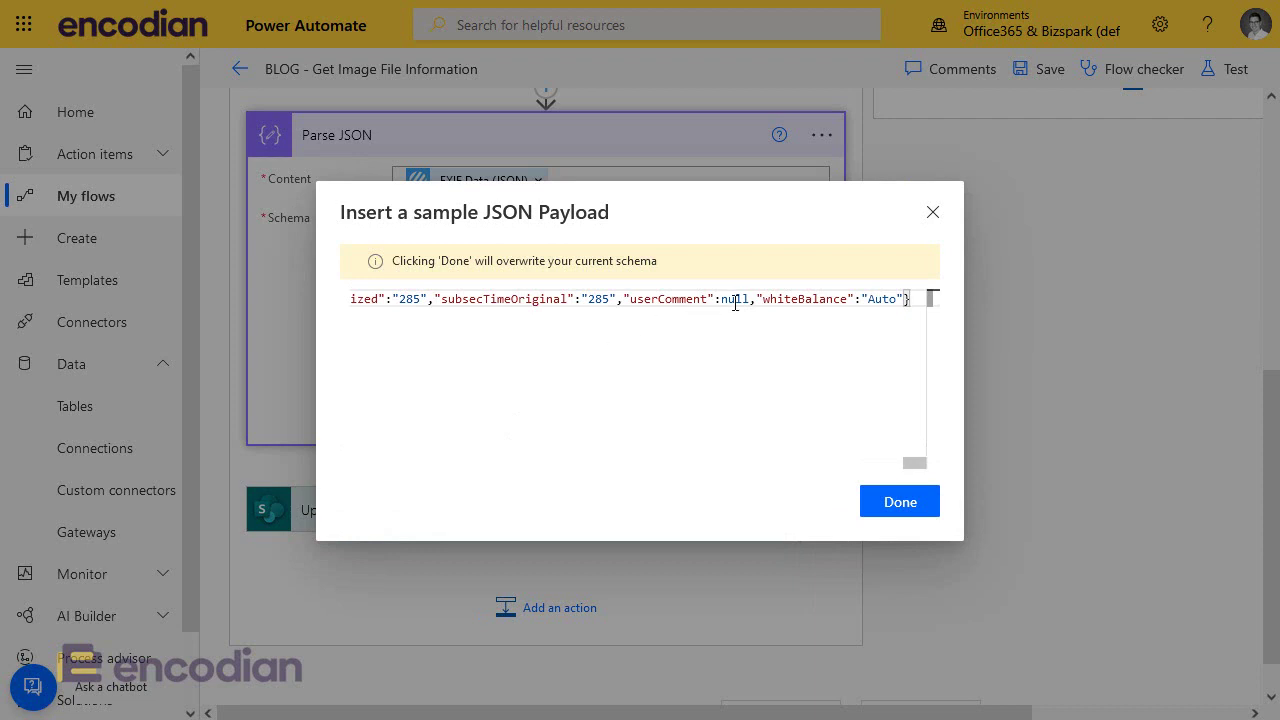
pyautogui.moveTo(911, 300); pyautogui.dragTo(291, 294)
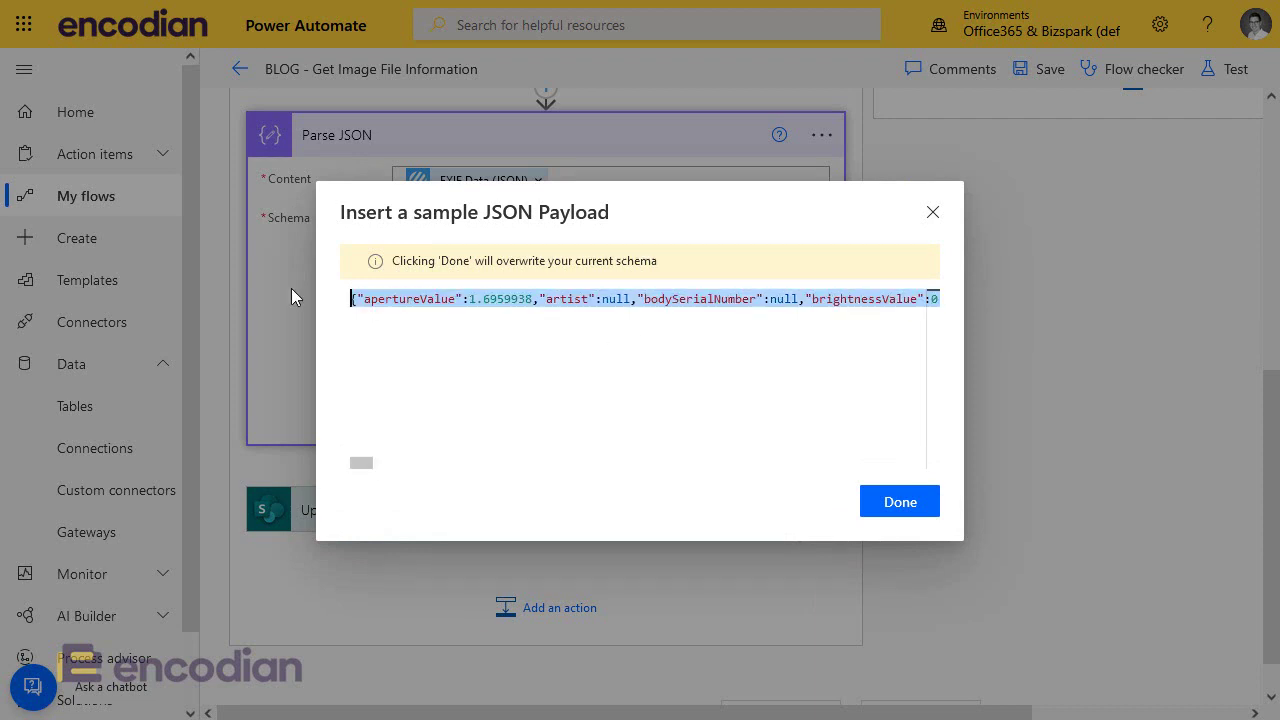
pyautogui.click(897, 512)
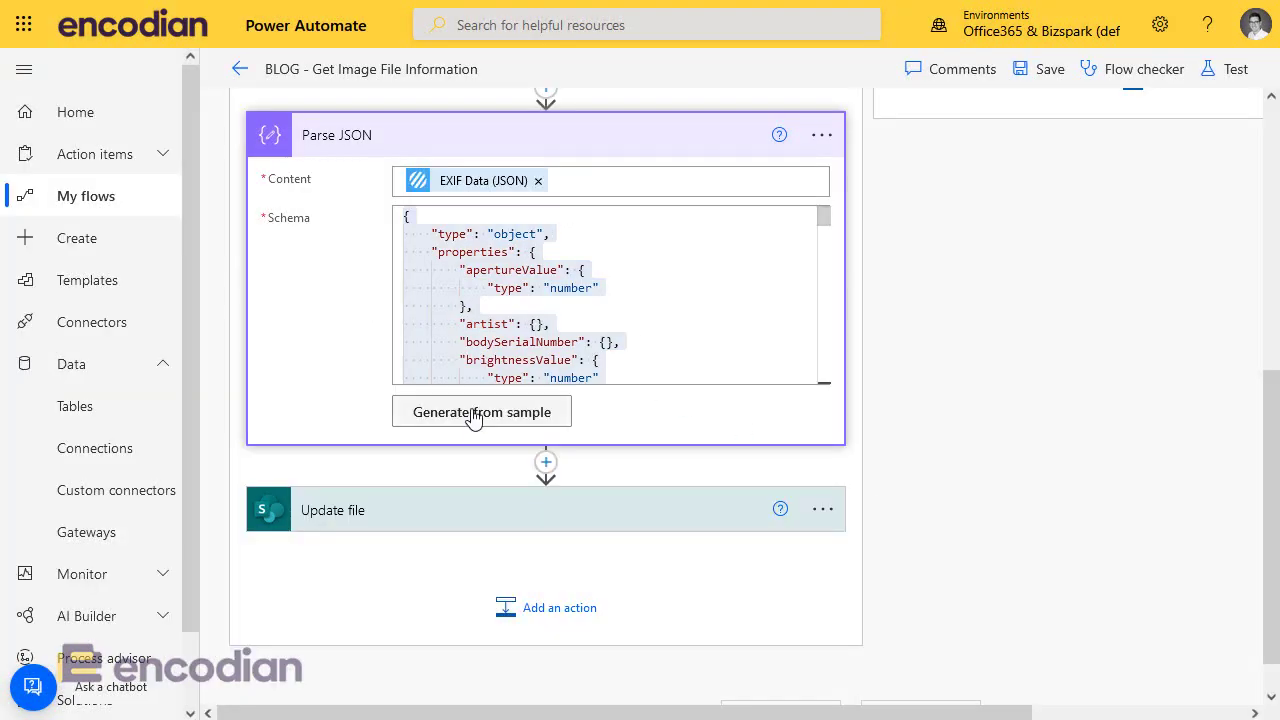
# Step: Expand the Update file action and examine the Parse JSON properties offered as dynamic content for its File Content field
pyautogui.click(551, 506)
pyautogui.scroll(-2, 565, 500)
pyautogui.click(580, 453)
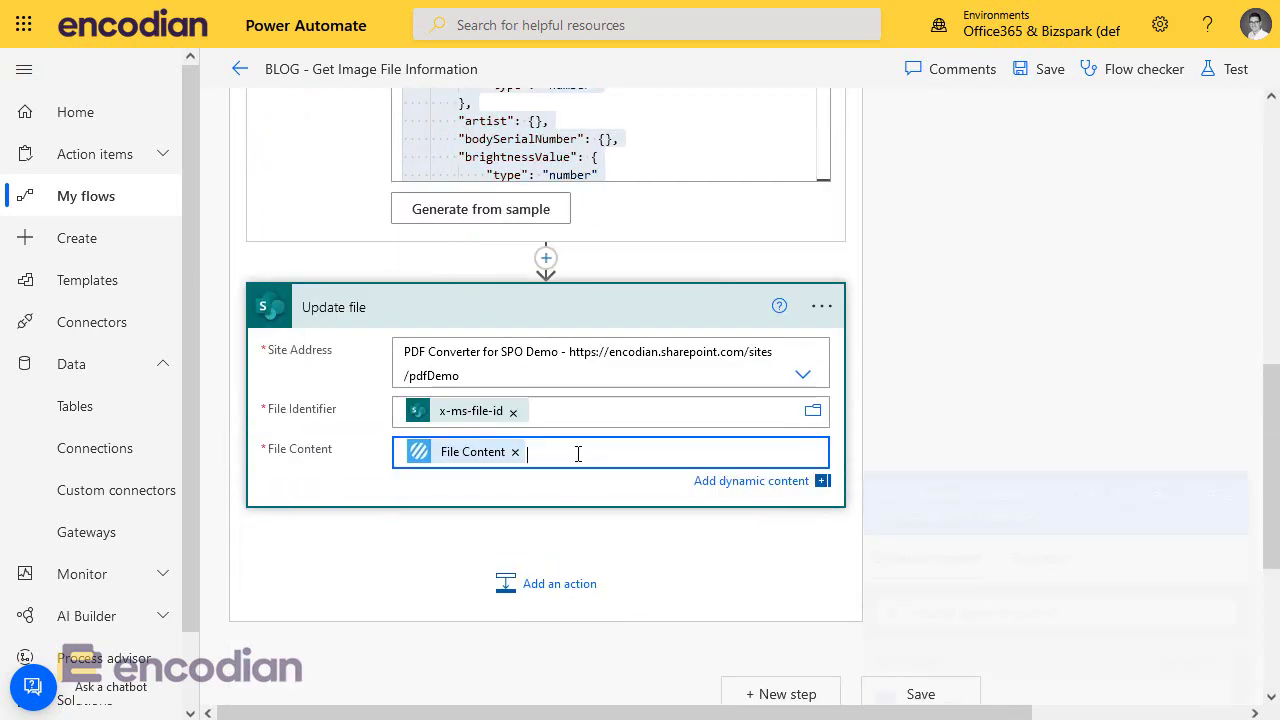
pyautogui.scroll(-3, 965, 440)
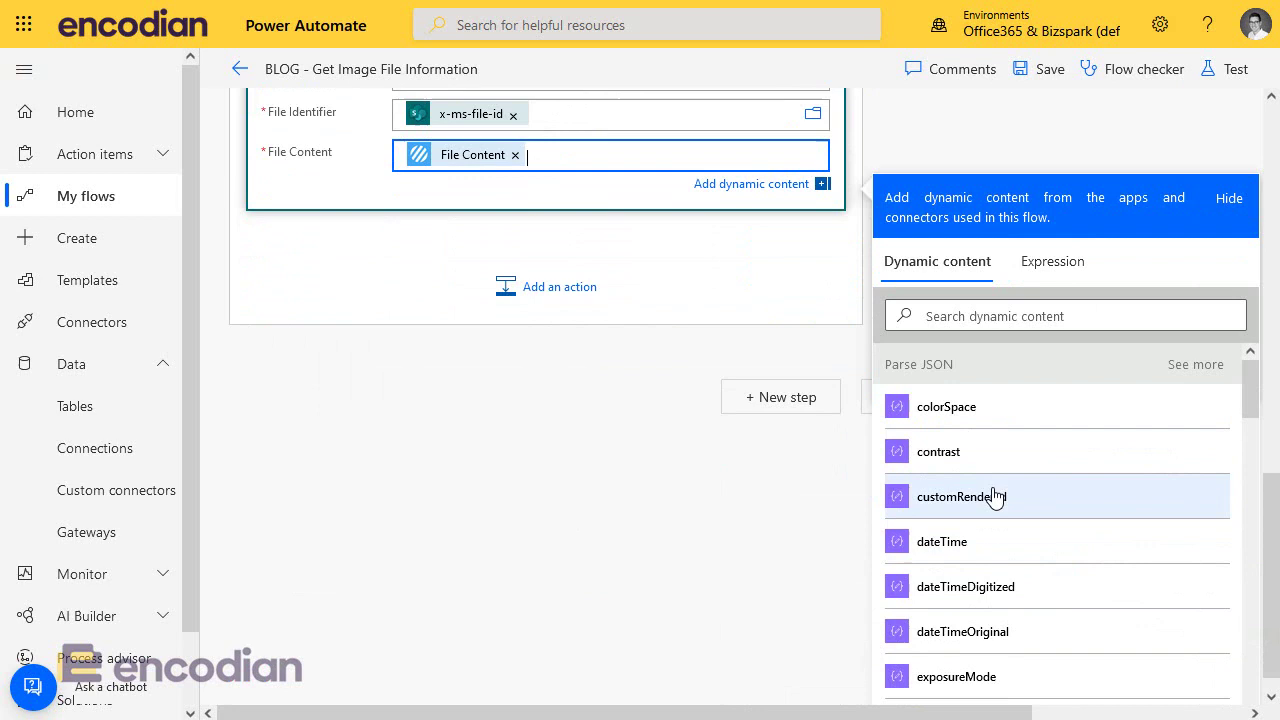
pyautogui.scroll(-5, 994, 494)
pyautogui.scroll(-10, 994, 494)
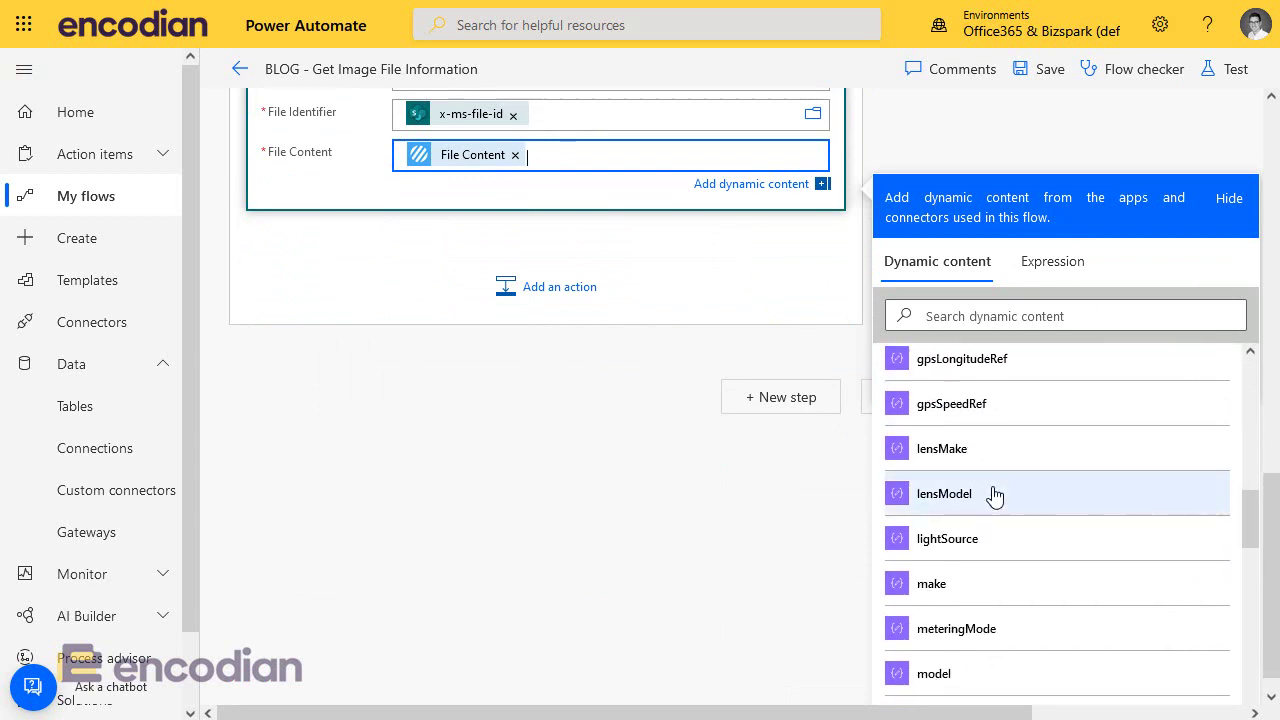
pyautogui.scroll(10, 1050, 533)
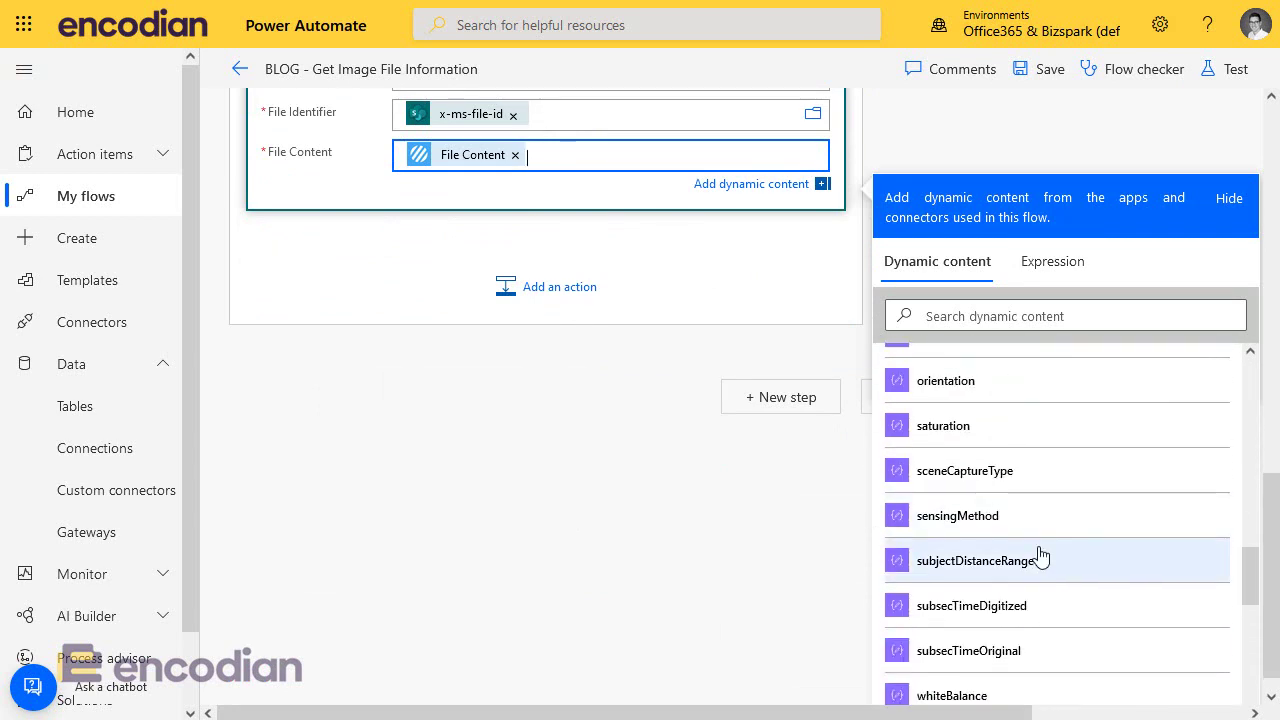
pyautogui.scroll(5, 1016, 477)
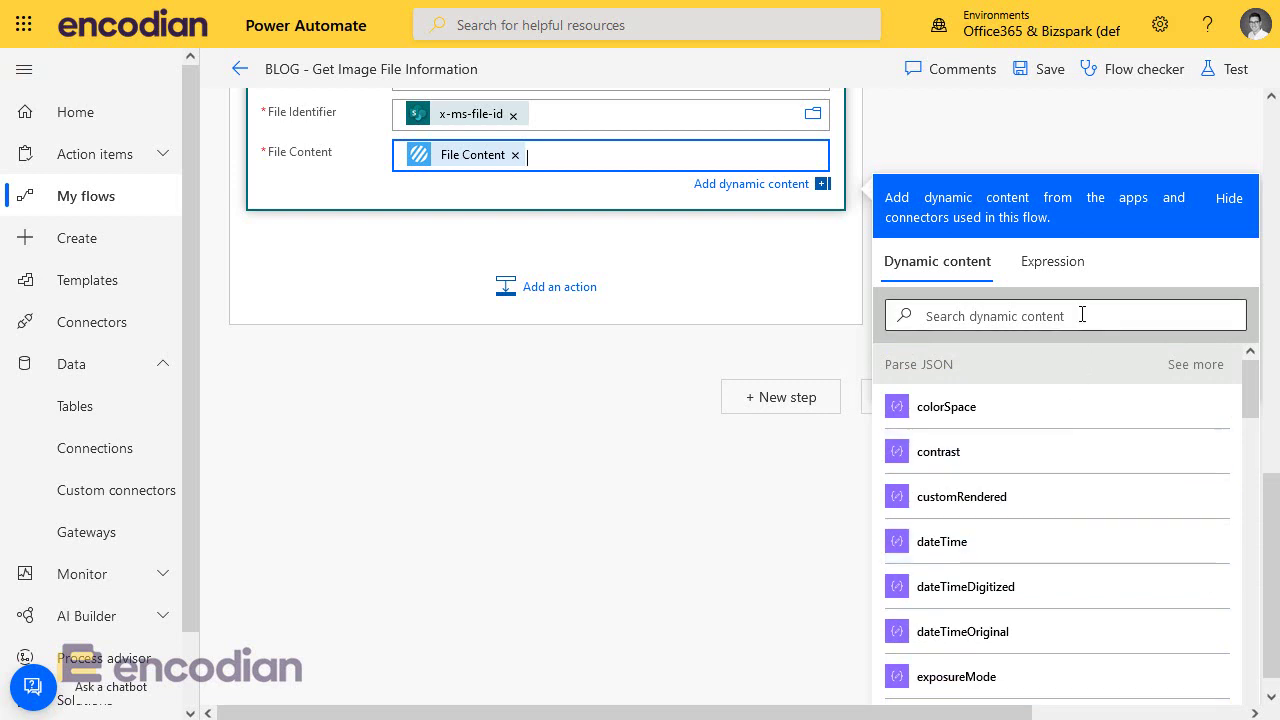
# Step: Start a string() expression for File Content and examine the full list of Parse JSON properties available as its argument
pyautogui.click(1050, 263)
pyautogui.write('string()')
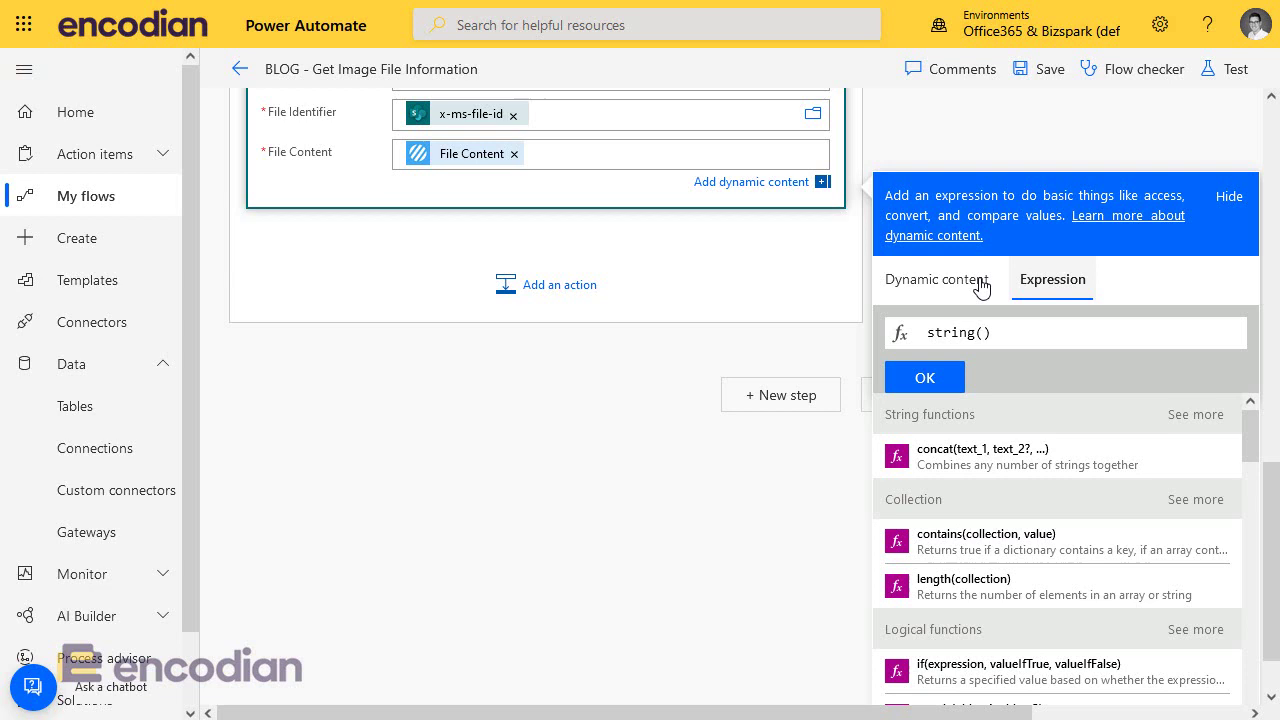
pyautogui.click(950, 281)
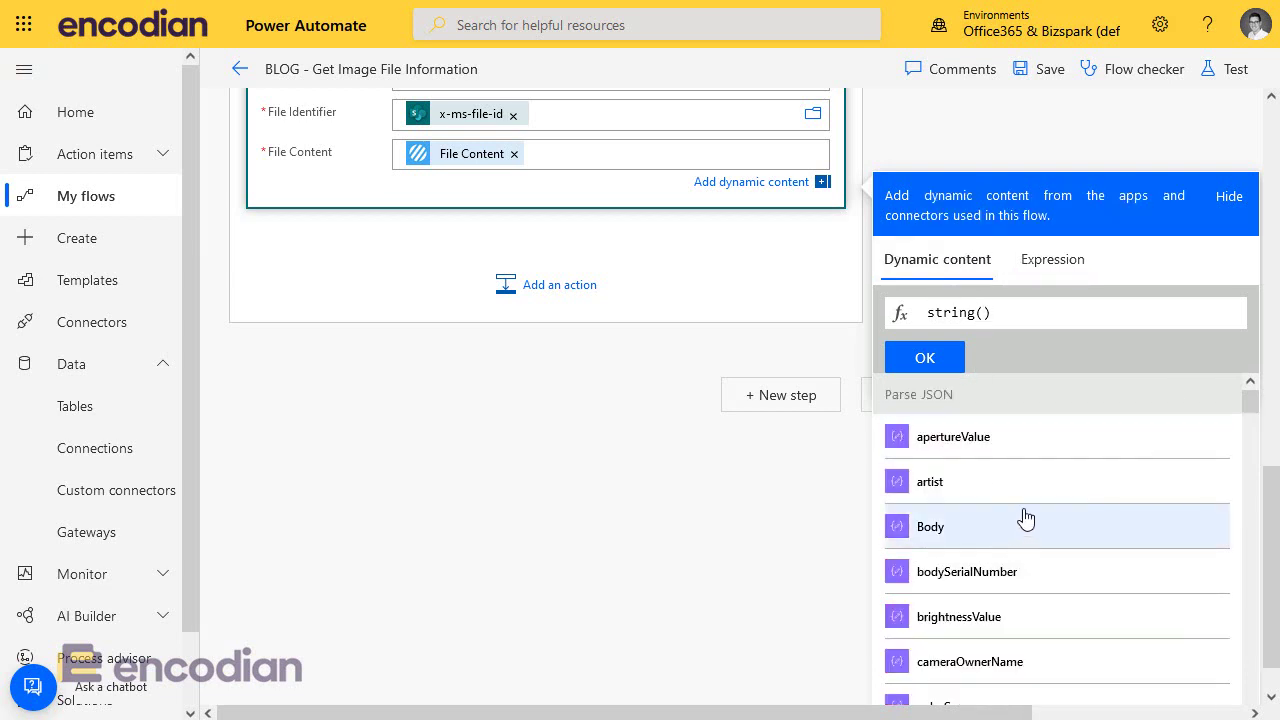
pyautogui.scroll(-1, 1026, 518)
pyautogui.scroll(1, 1044, 570)
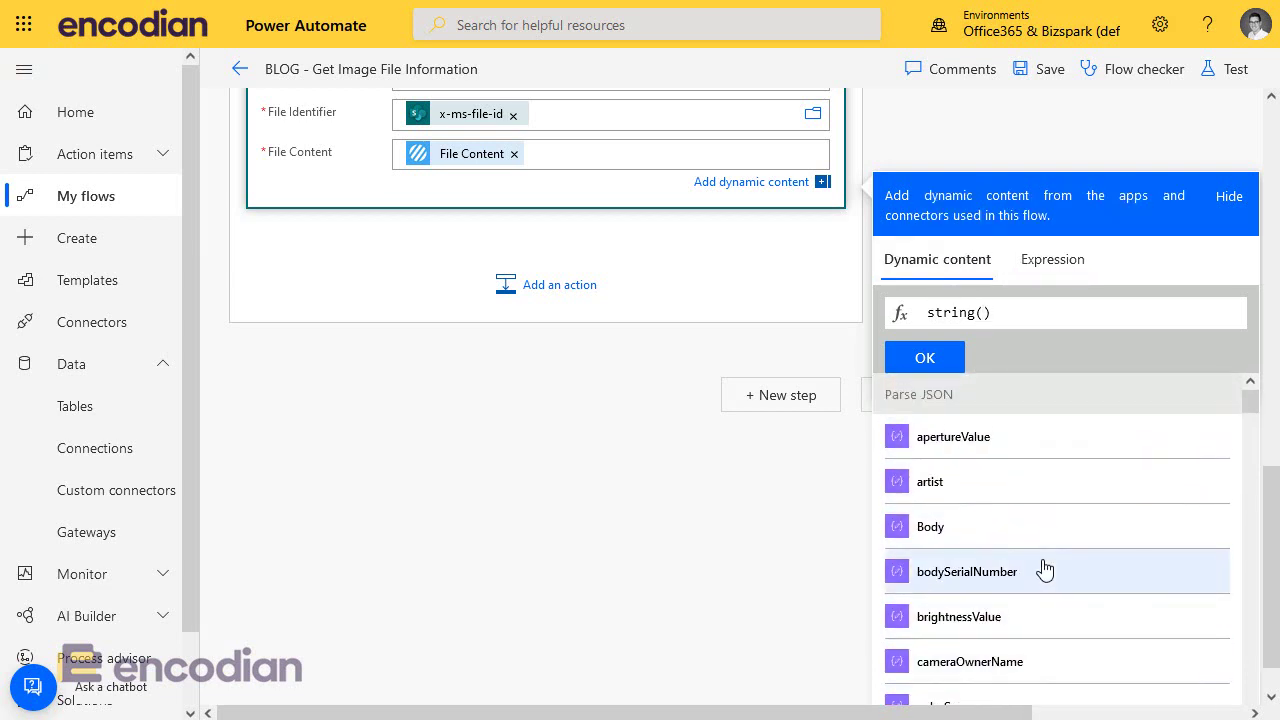
pyautogui.scroll(-3, 1044, 570)
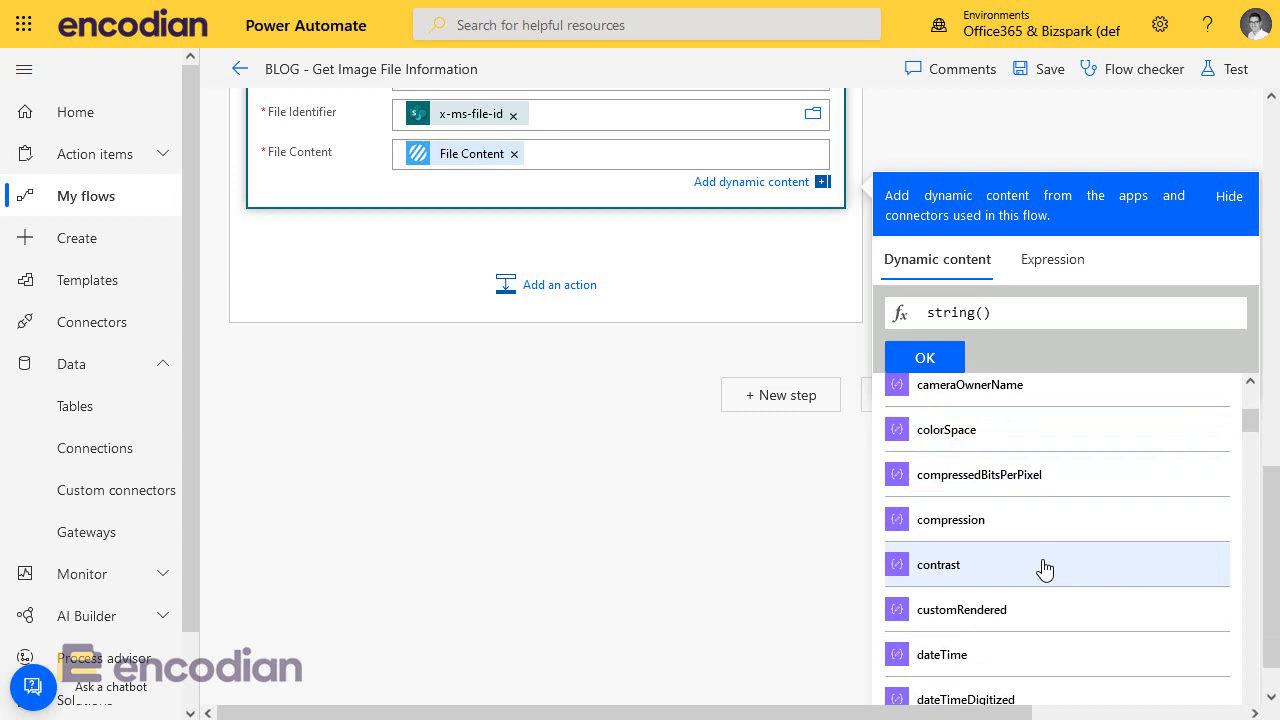
pyautogui.scroll(-5, 1044, 570)
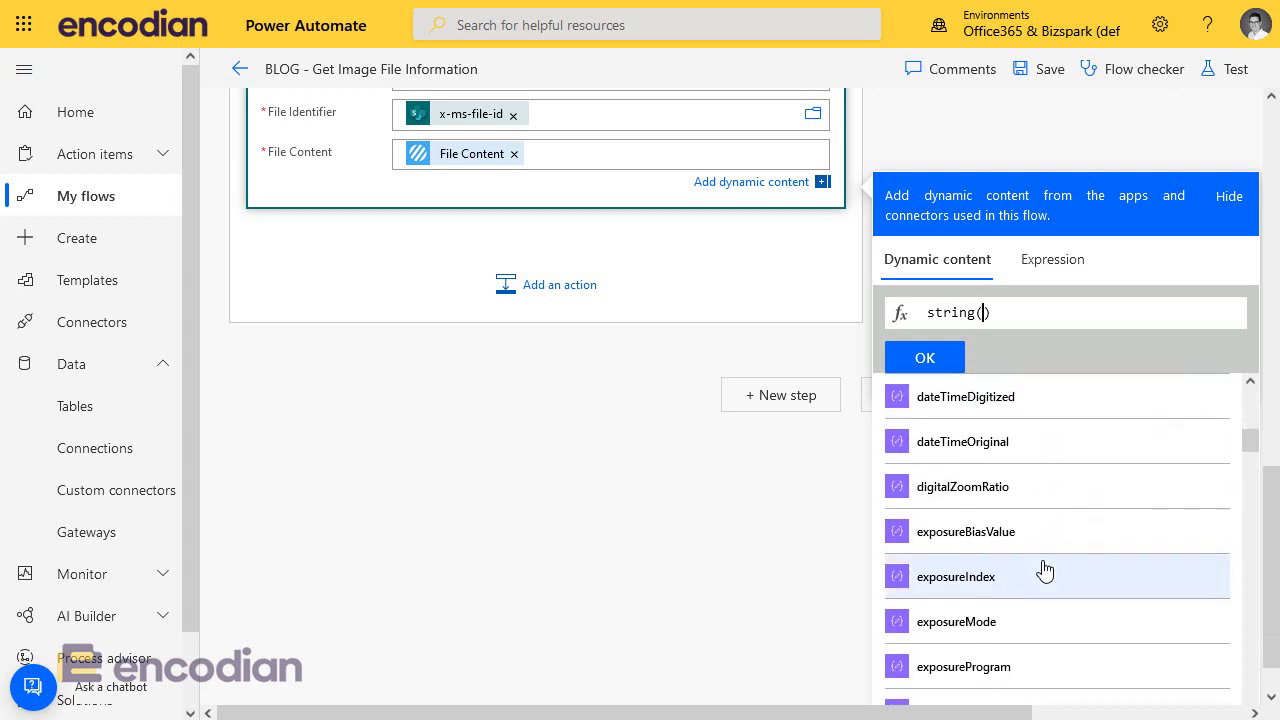
pyautogui.scroll(-6, 1044, 570)
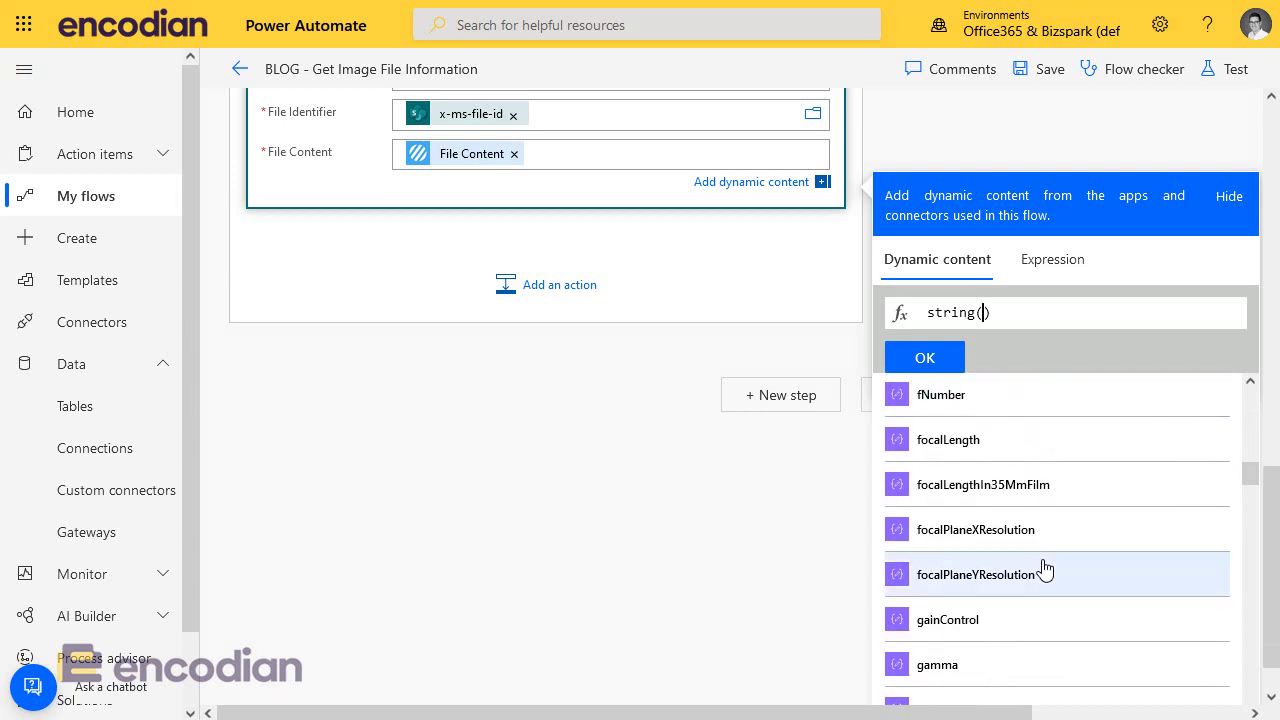
pyautogui.scroll(-6, 1044, 570)
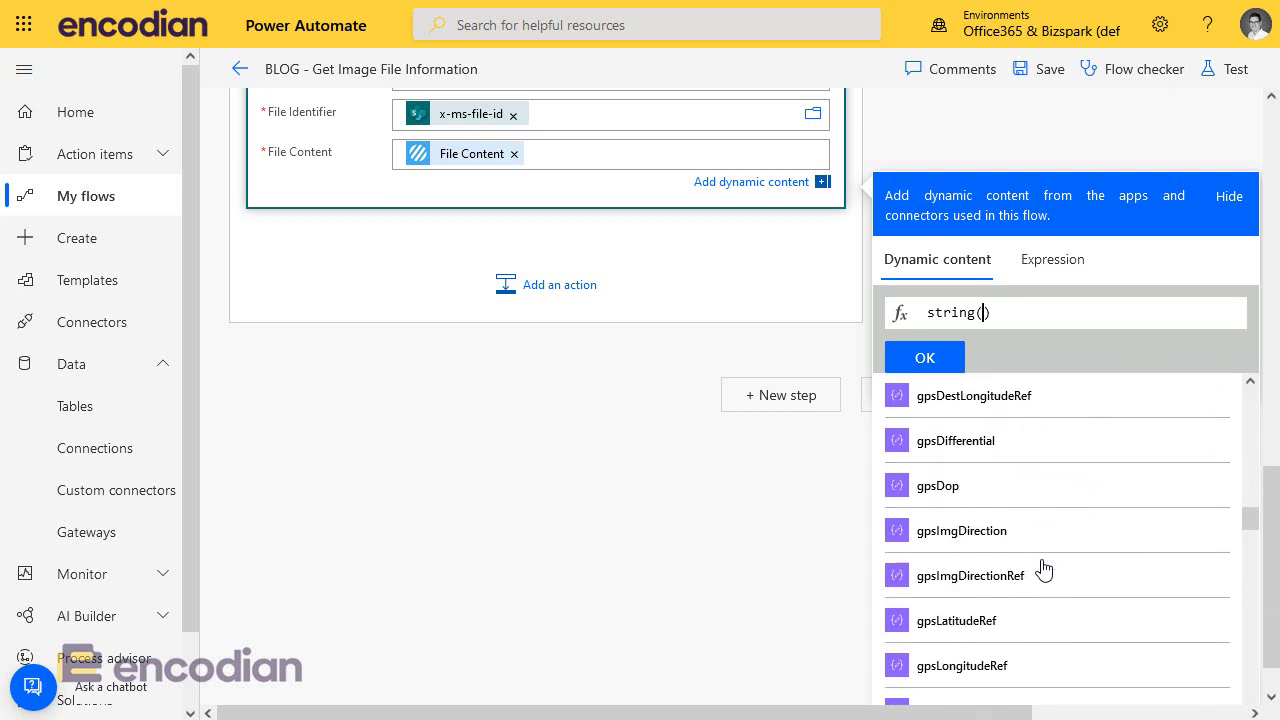
pyautogui.scroll(-1, 1044, 570)
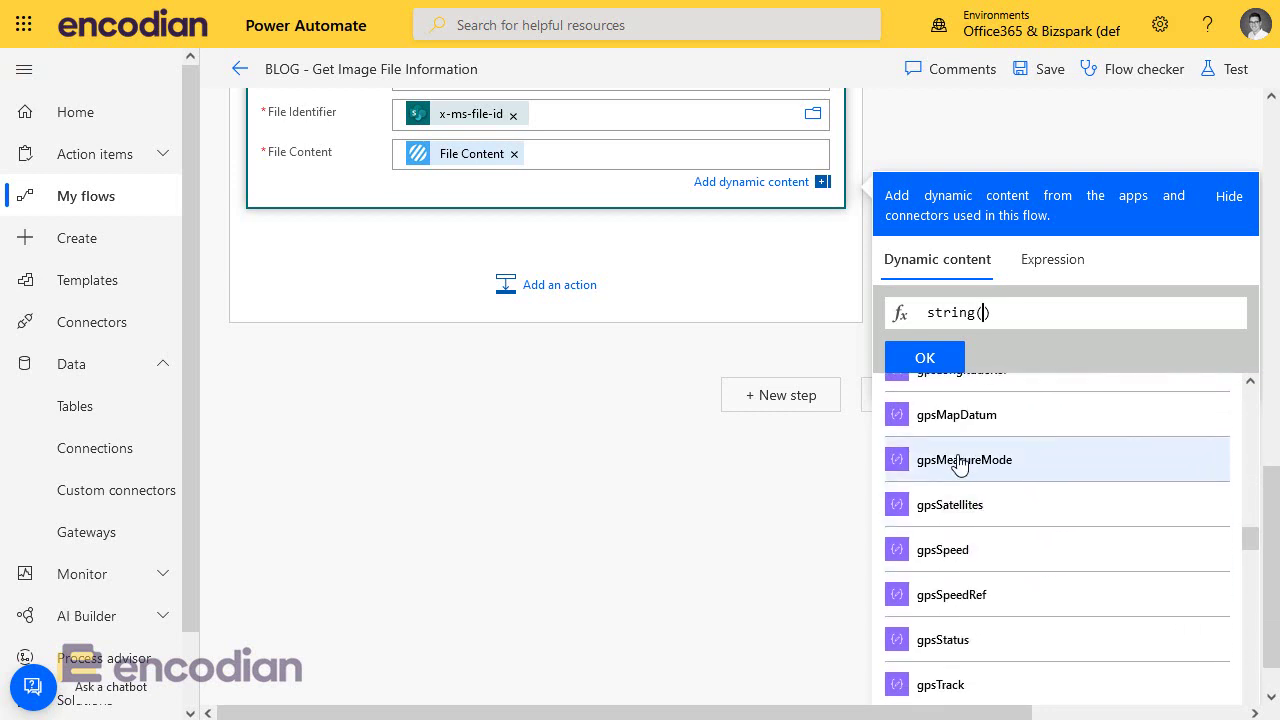
# Step: Leave the expression unapplied and review the whole flow with the Parse JSON and Update file actions collapsed
pyautogui.click(795, 301)
pyautogui.scroll(7, 950, 350)
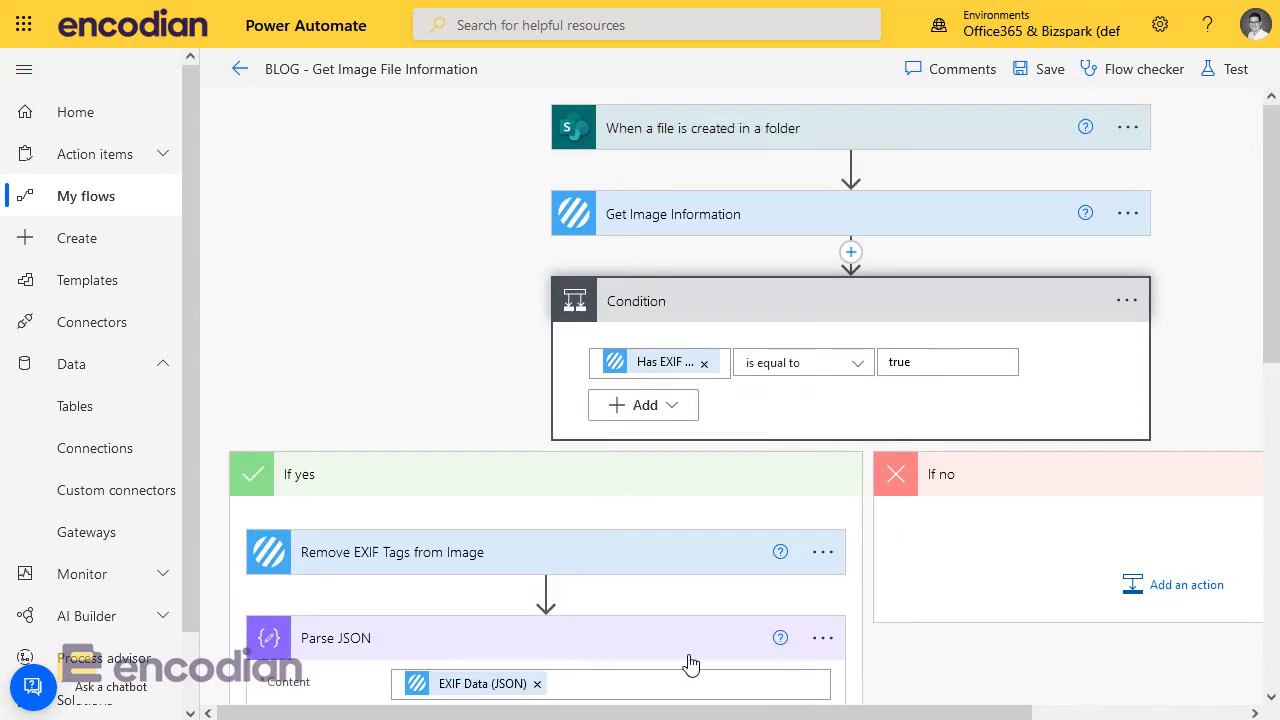
pyautogui.scroll(-3, 686, 640)
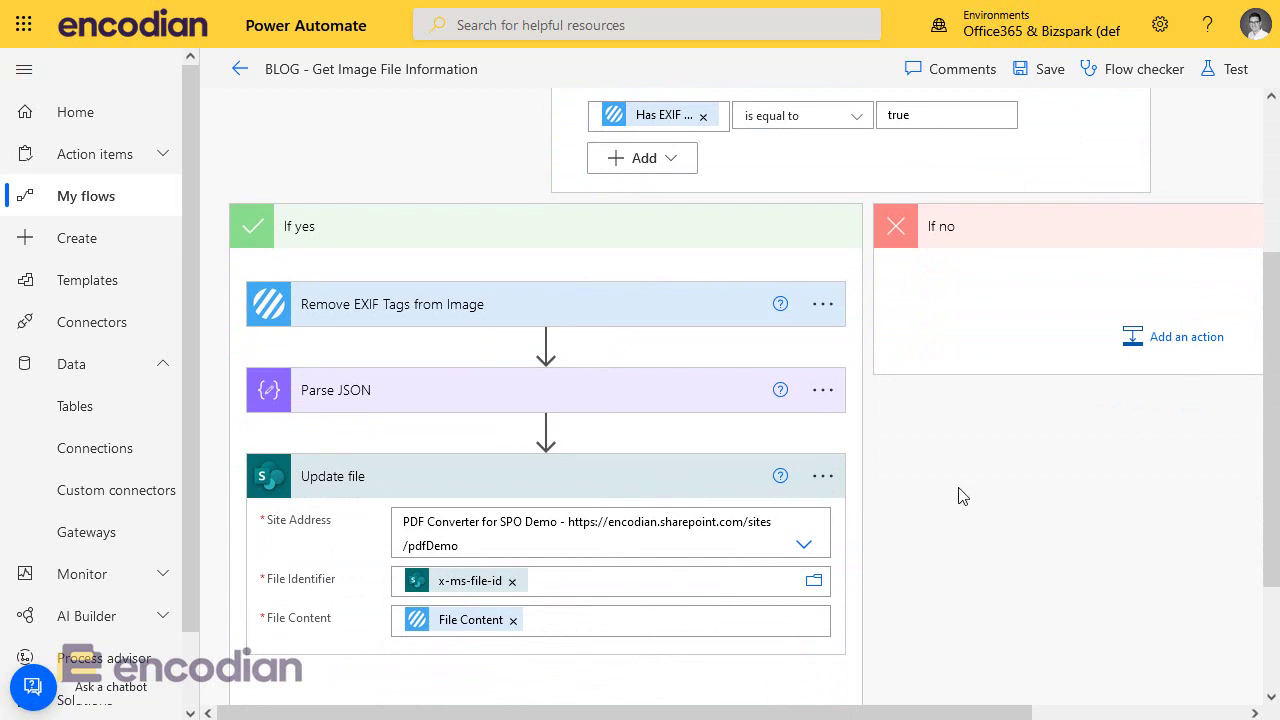
pyautogui.click(958, 496)
pyautogui.scroll(2, 1020, 506)
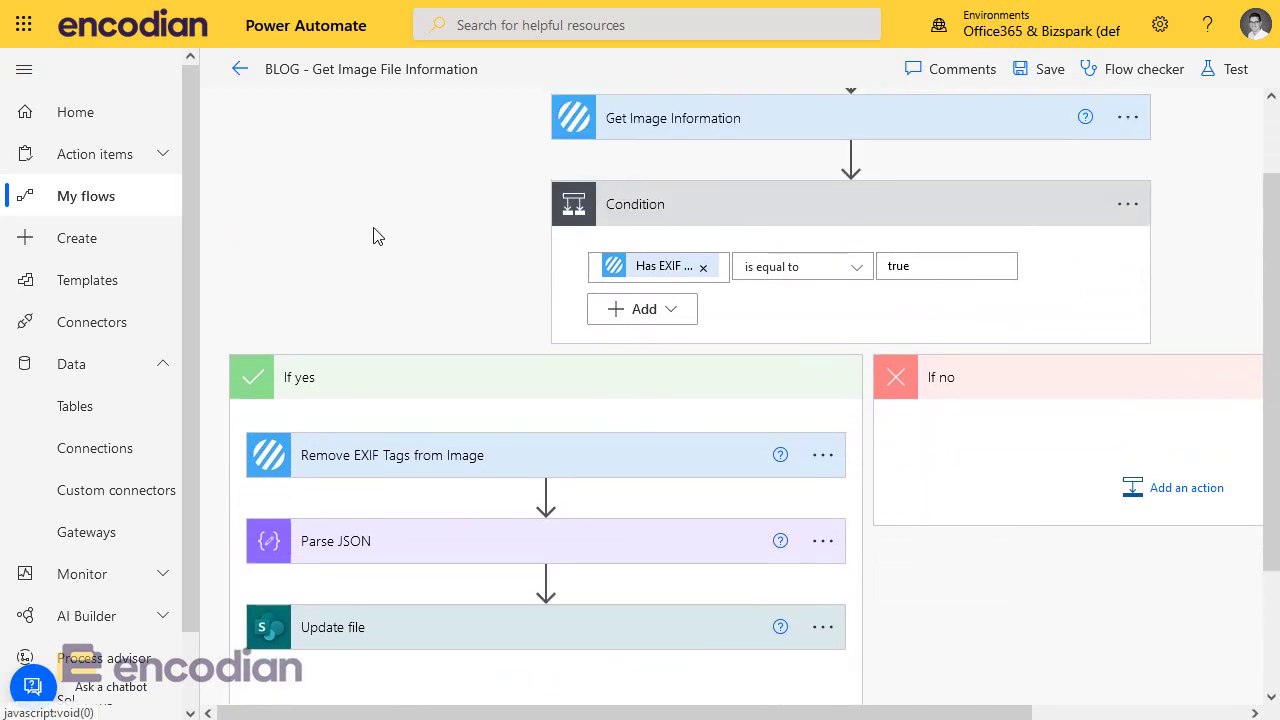